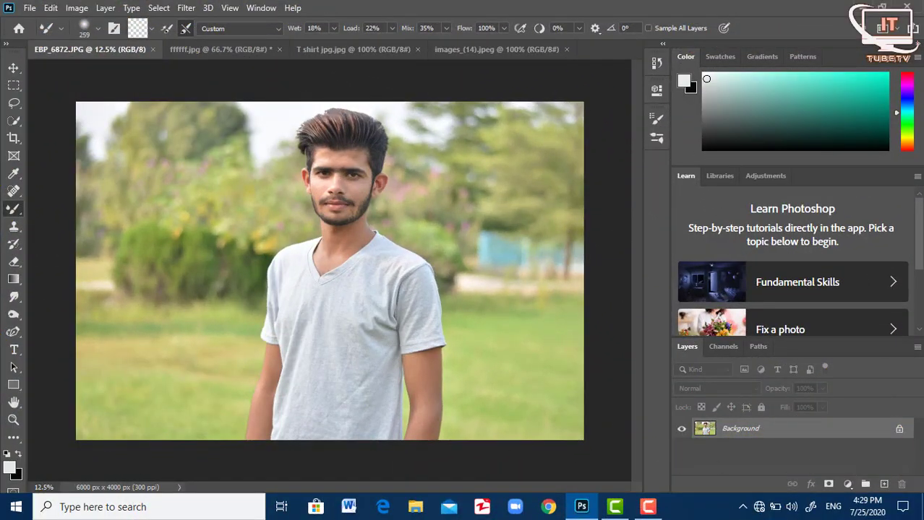
- Unlock the Background layer into Layer 0 and duplicate it as Layer 0 copy
left_click(900, 431)
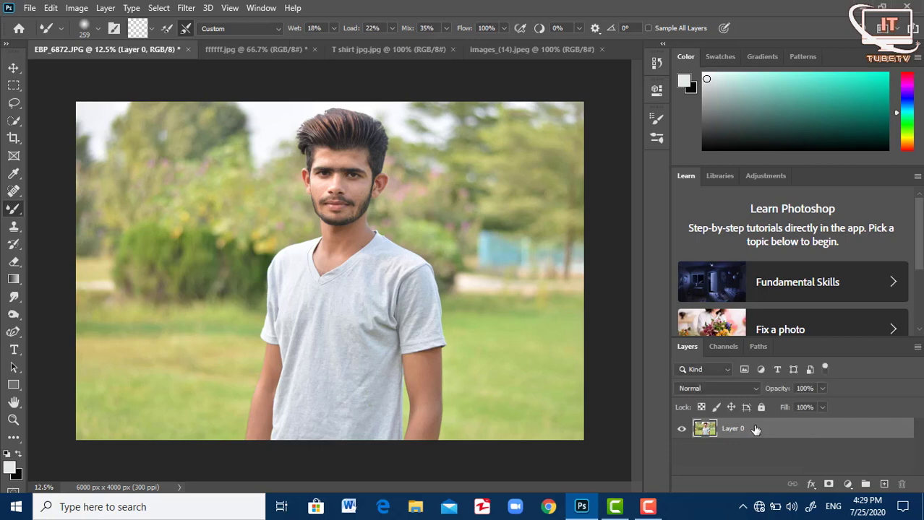
right_click(755, 429)
left_click(601, 73)
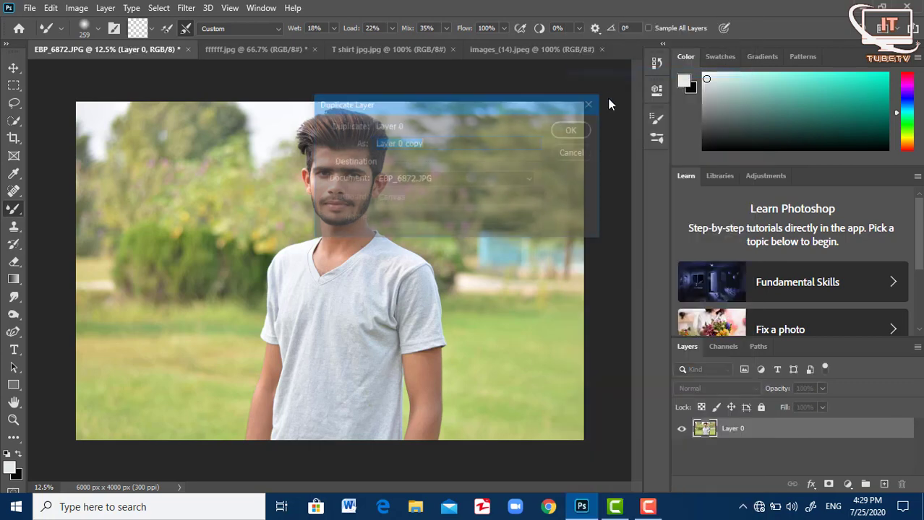
left_click(587, 130)
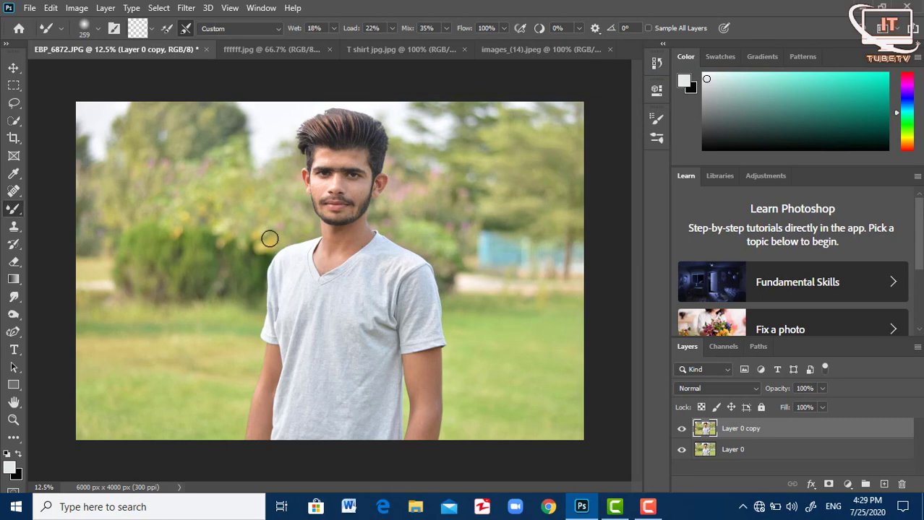
left_click(194, 8)
left_click(210, 88)
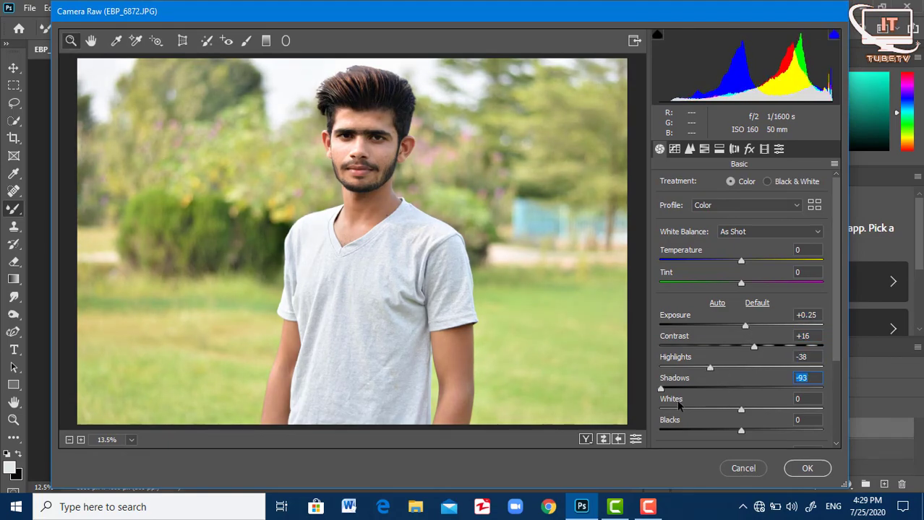
- In Camera Raw, lift the shadows, deepen the blacks and boost saturation
left_click_drag(741, 389, 762, 389)
scroll(739, 393, "down", 5)
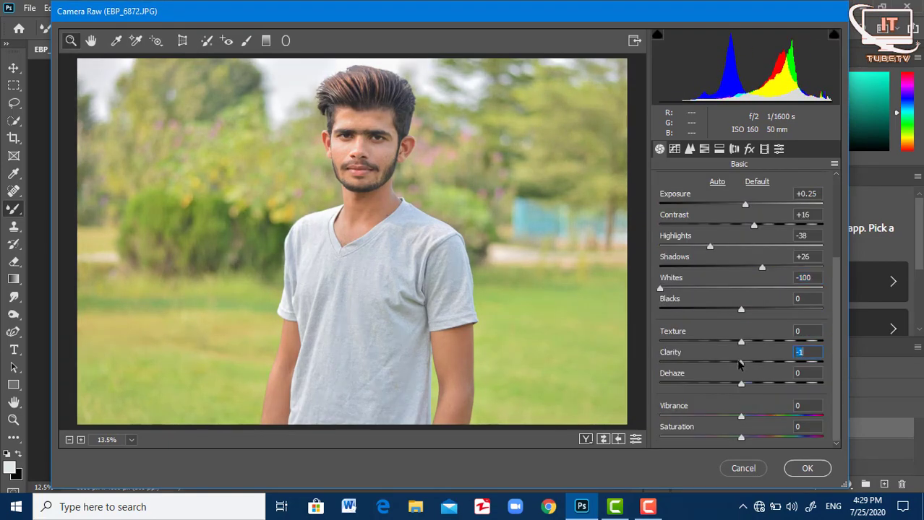
left_click_drag(741, 309, 693, 310)
left_click_drag(741, 438, 748, 426)
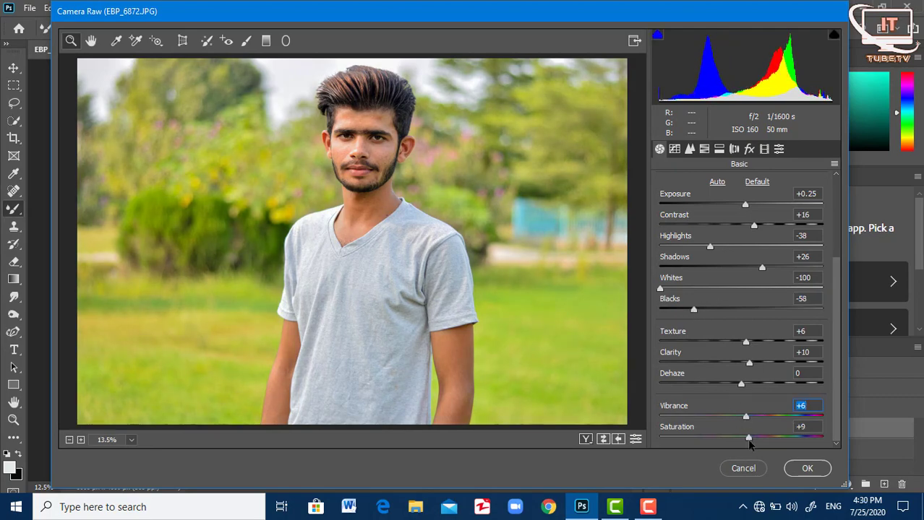
- Shift the green hue and brighten the orange luminance in HSL, then apply the grade
left_click(704, 149)
left_click_drag(745, 303, 774, 302)
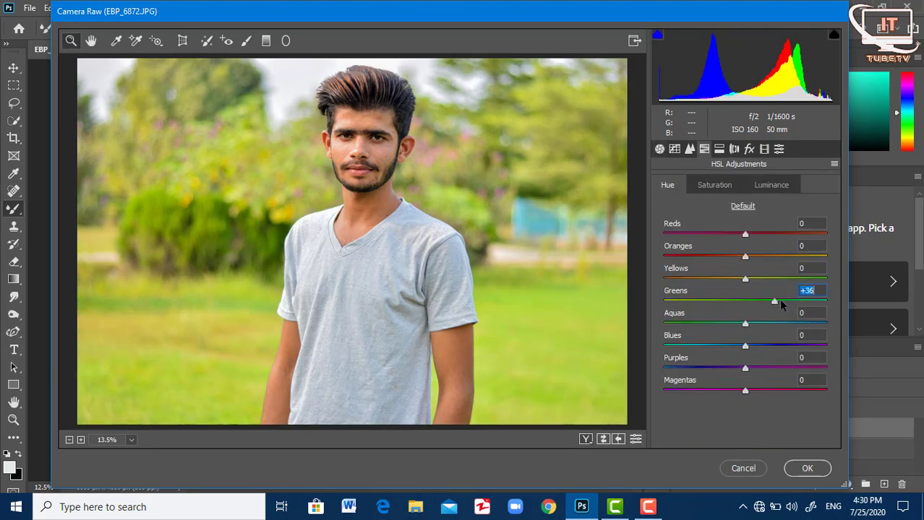
left_click(771, 185)
left_click_drag(745, 257, 798, 257)
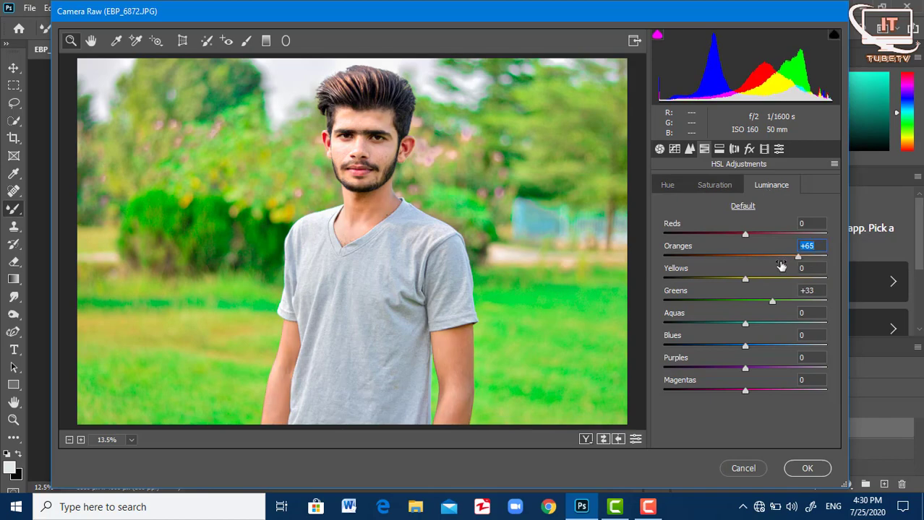
left_click(807, 469)
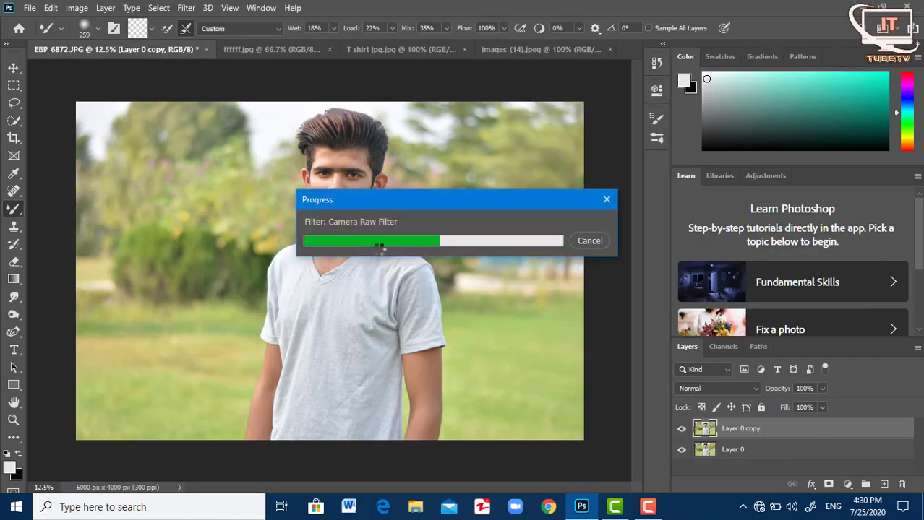
left_click(186, 8)
left_click(209, 21)
- Push the man's hair taller with the Liquify Forward Warp brush and apply the warp
key("bracketright")
key("bracketright")
key("bracketright")
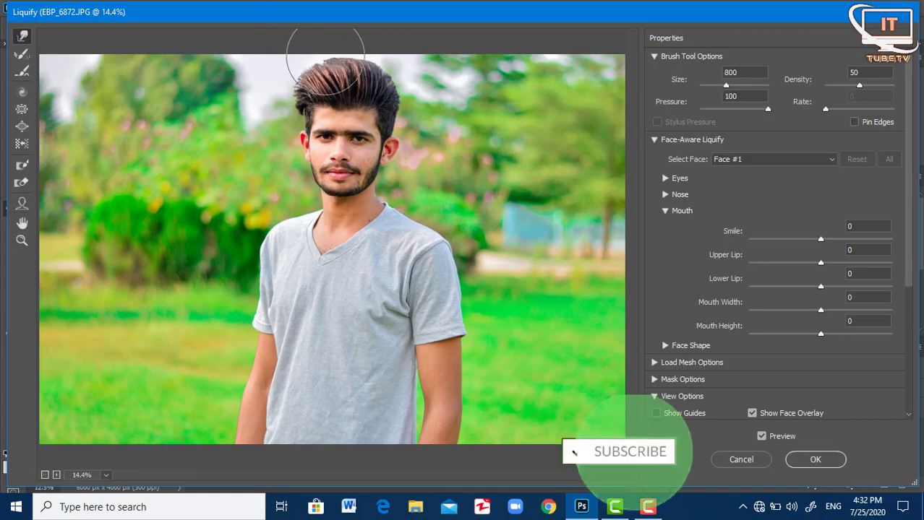
key("bracketleft")
key("bracketleft")
key("bracketleft")
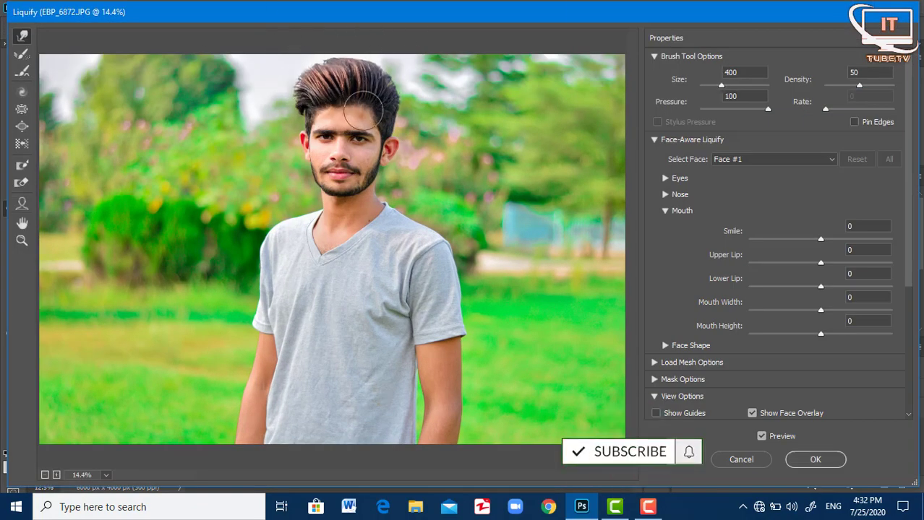
key("z")
left_click(375, 160)
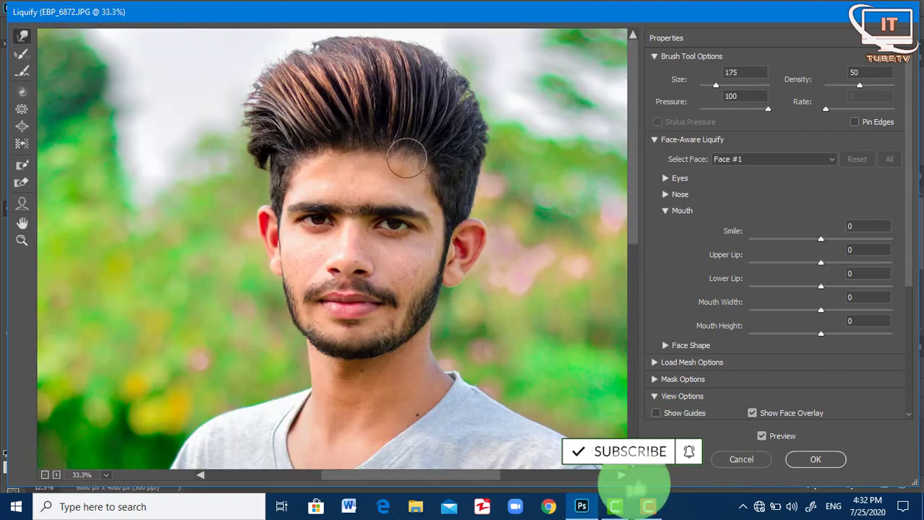
key("Return")
- Delete the extra Layer 0 copy 2 and zoom in on the face
key("b")
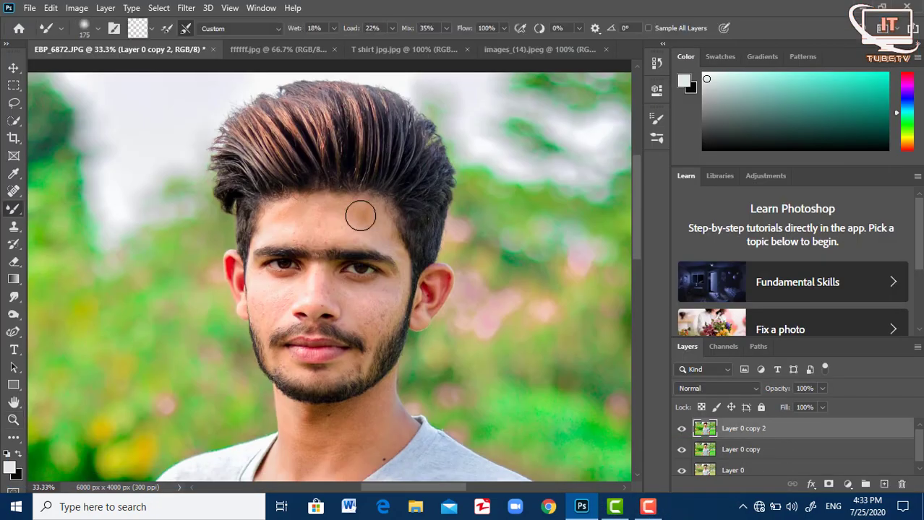
key("Delete")
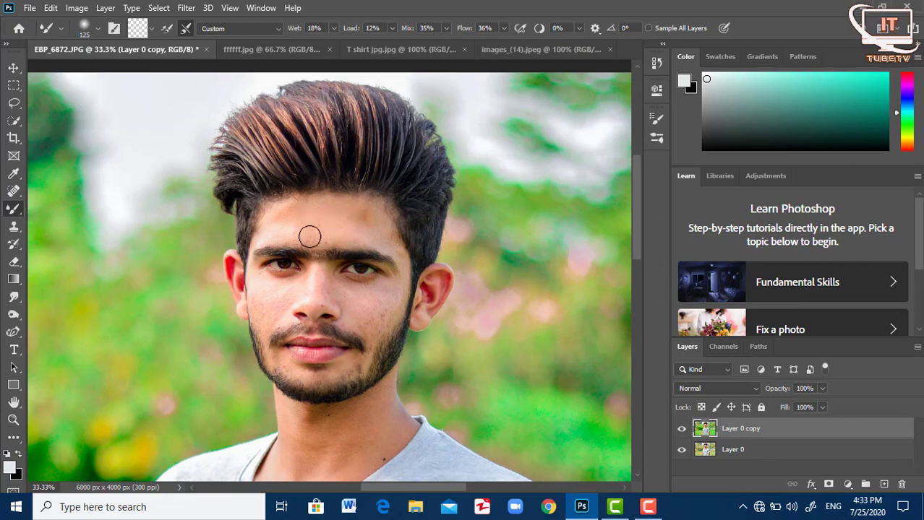
key("z")
left_click(321, 226)
key("b")
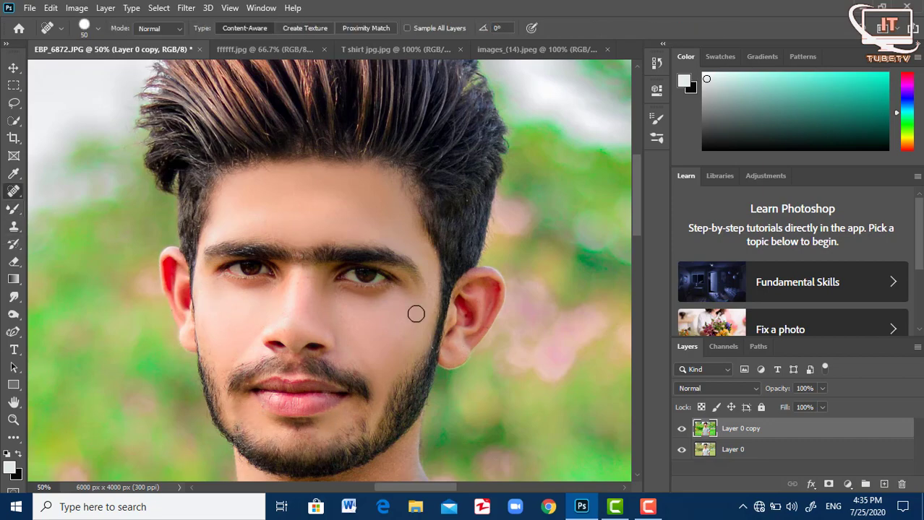
- Smooth the face, neck and arm skin with a resized Mixer Brush, then fit the photo on screen
scroll(413, 313, "down", 5)
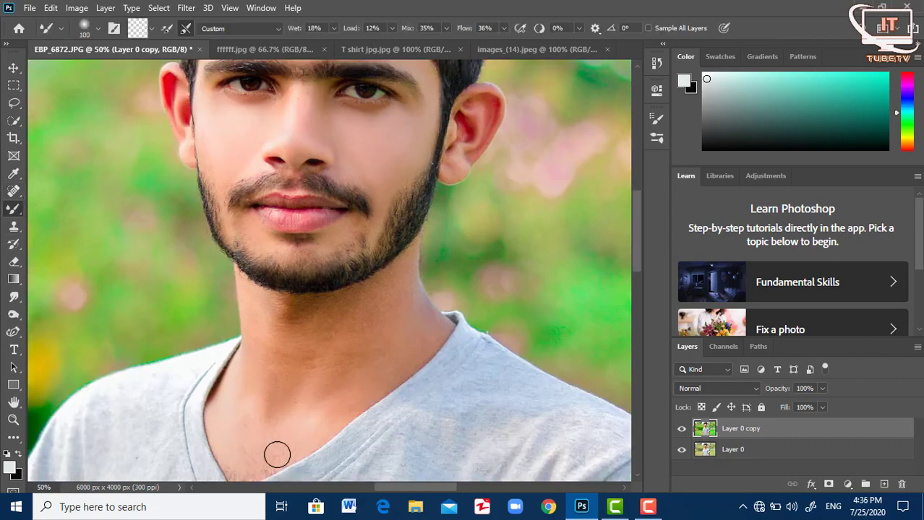
key("bracketright")
key("bracketright")
key("bracketright")
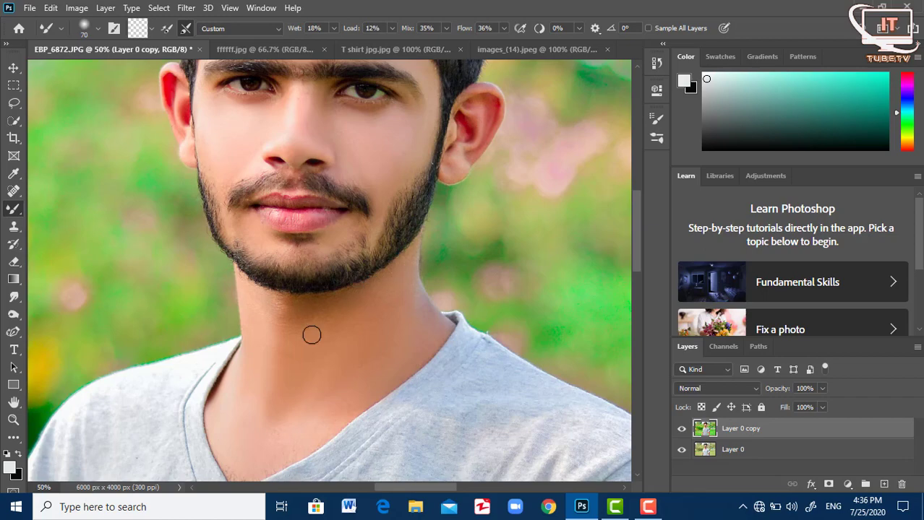
key("bracketleft")
key("bracketleft")
key("bracketleft")
scroll(300, 267, "down", 1)
key("bracketright")
scroll(241, 382, "down", 2)
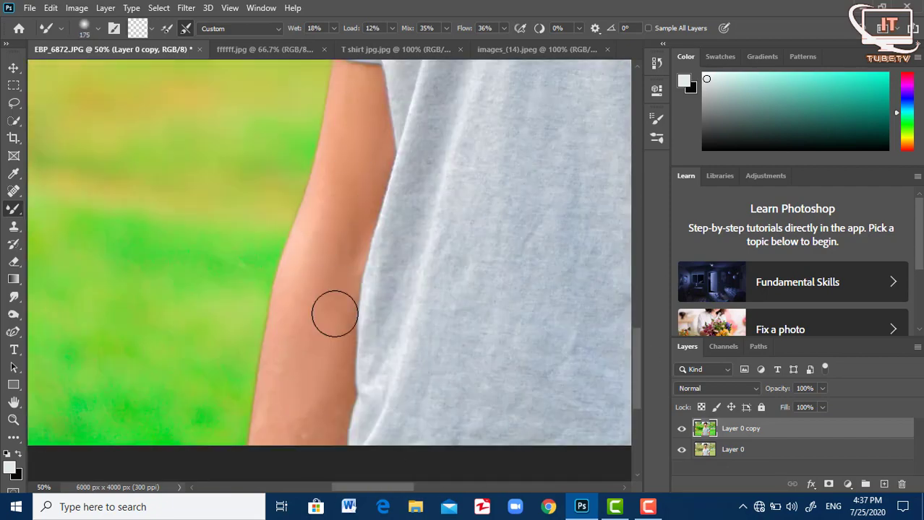
key("z")
left_click(402, 29)
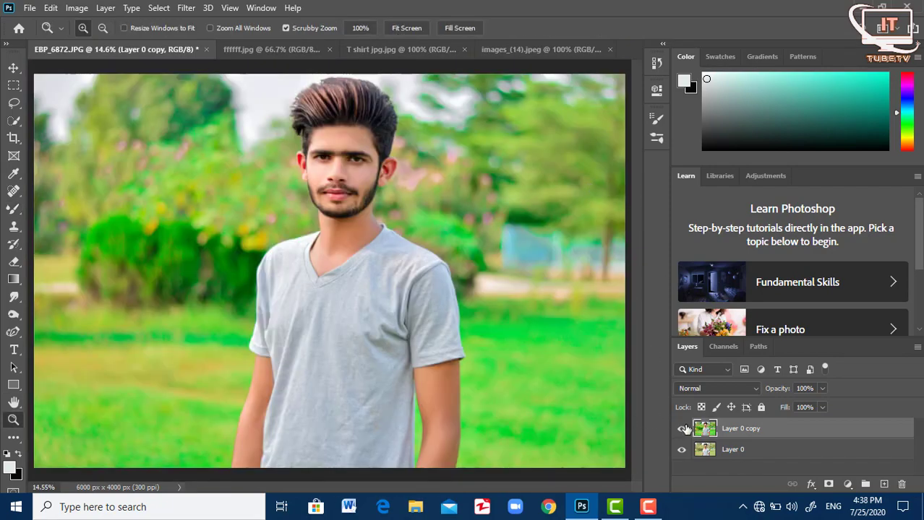
- Toggle Layer 0 copy's visibility to compare the retouch against the original photo
left_click(680, 430)
left_click(680, 430)
left_click(680, 430)
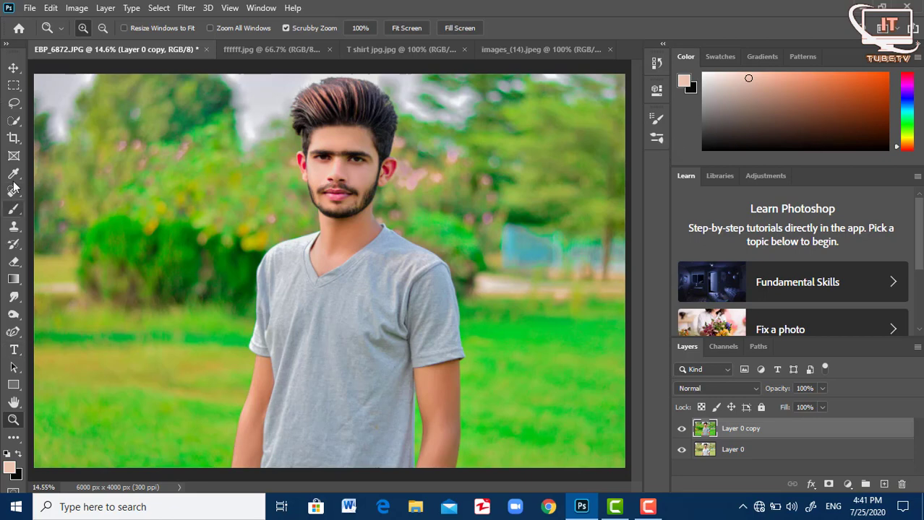
left_click(17, 121)
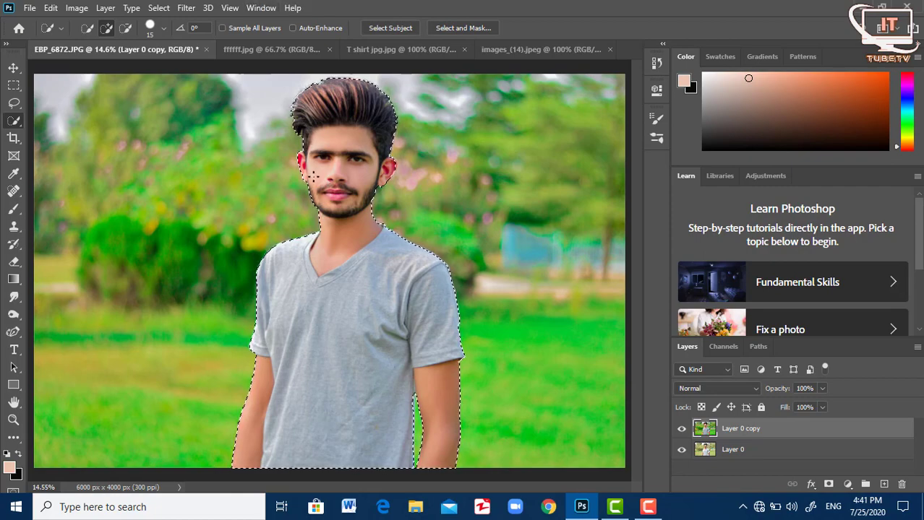
- Zoom in on the ear and beard edge and refine the Quick Selection with a larger brush
left_click(14, 419)
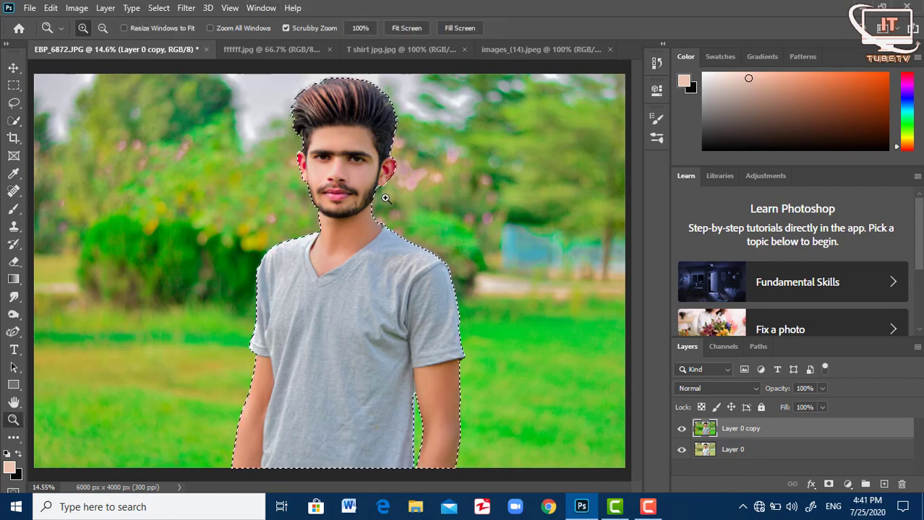
left_click_drag(385, 198, 377, 180)
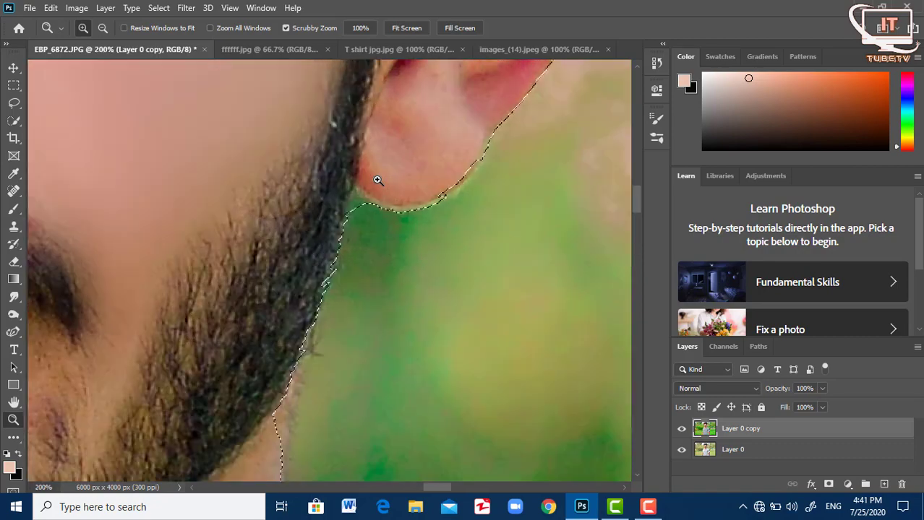
key("w")
scroll(340, 211, "down", 5)
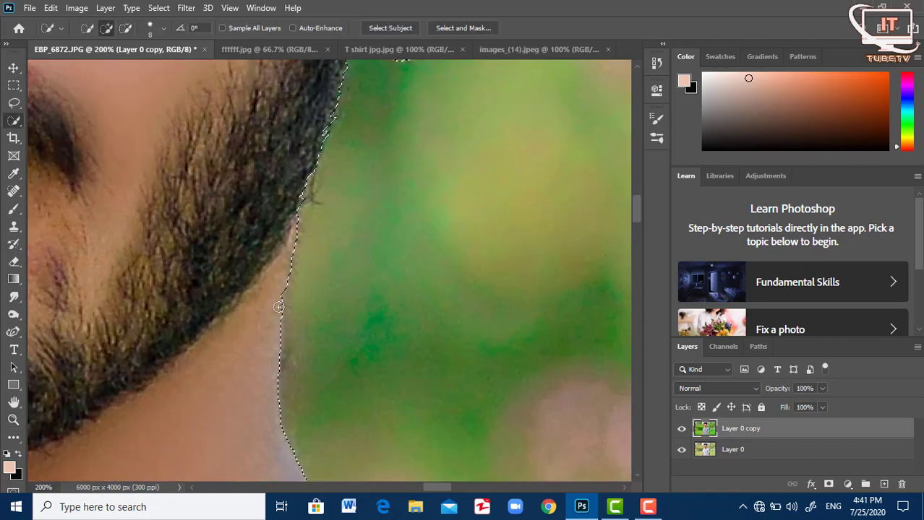
scroll(332, 295, "down", 5)
scroll(556, 330, "down", 5)
scroll(636, 390, "down", 5)
scroll(383, 208, "down", 3)
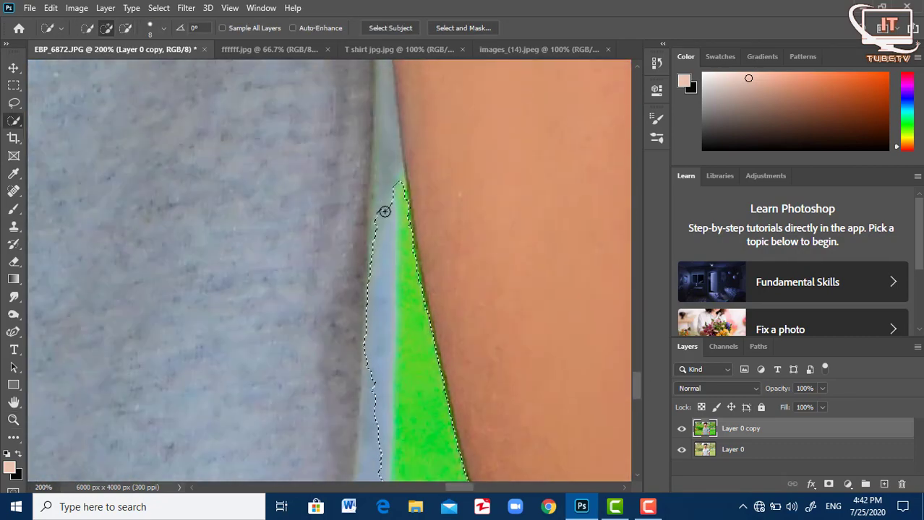
key("bracketright")
key("bracketright")
key("bracketright")
scroll(366, 320, "down", 3)
scroll(361, 229, "down", 3)
scroll(361, 228, "down", 3)
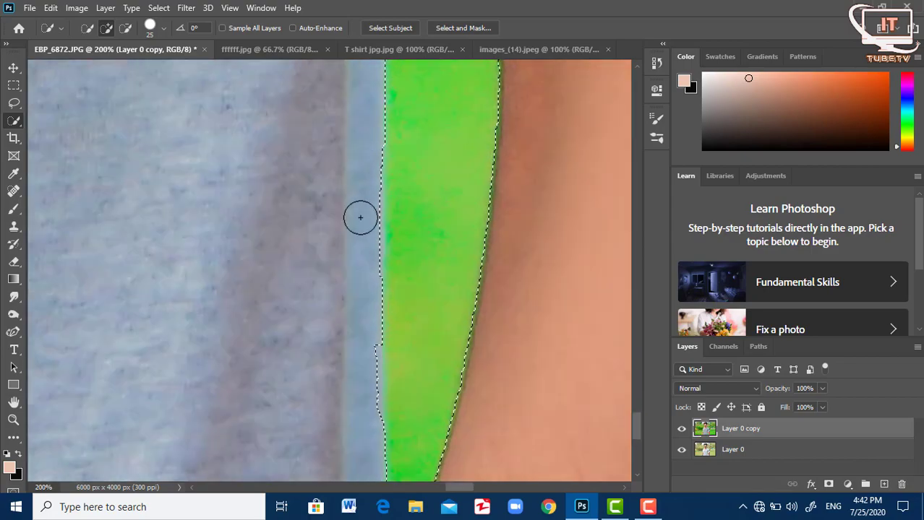
scroll(359, 215, "down", 3)
scroll(390, 148, "down", 2)
- Refine the selection around the shirt and other ear, then copy the man to Layer 1
scroll(361, 136, "up", 2)
key("bracketleft")
key("bracketleft")
key("bracketleft")
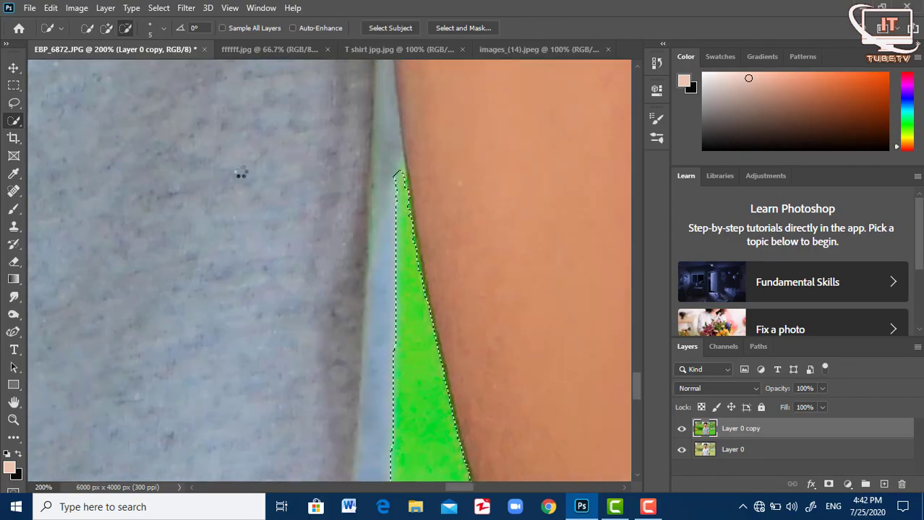
scroll(242, 172, "down", 10)
scroll(241, 217, "left", 10)
scroll(55, 295, "up", 10)
left_click(55, 295)
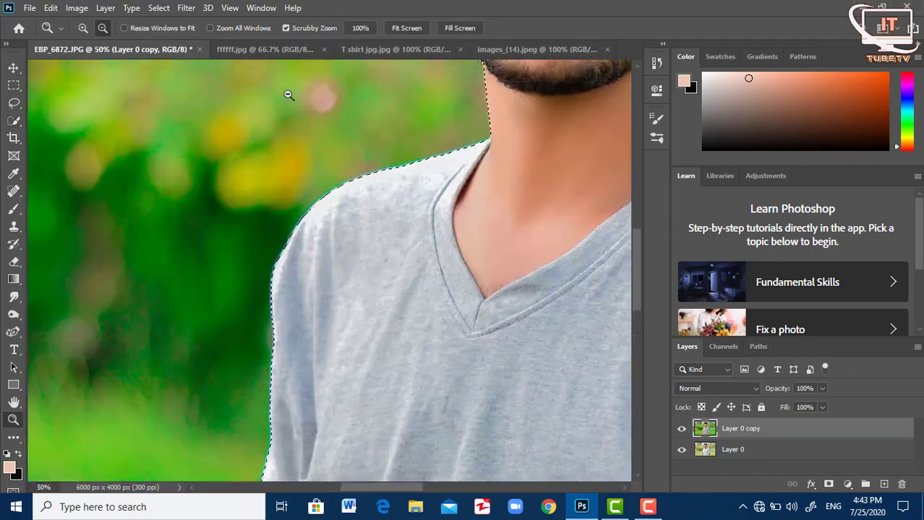
left_click(289, 93)
key("bracketright")
key("bracketright")
key("bracketright")
scroll(334, 206, "up", 5)
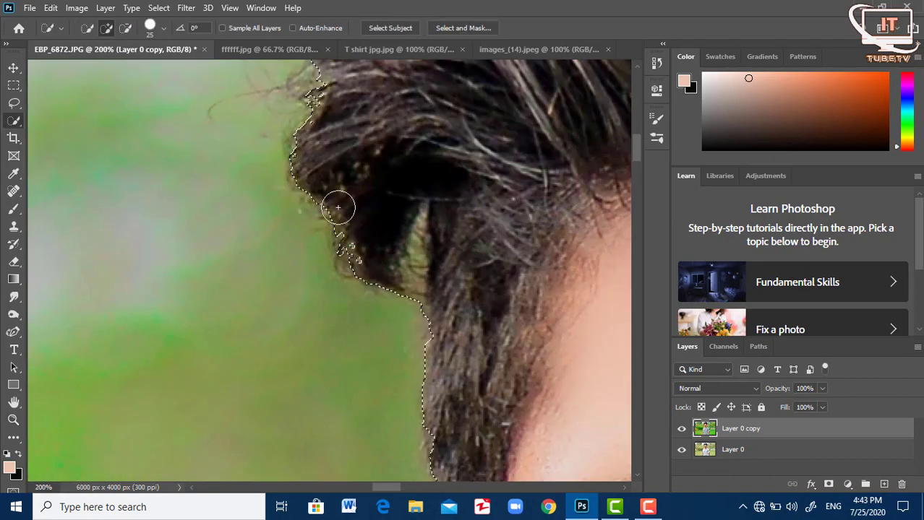
scroll(336, 216, "up", 3)
left_click_drag(336, 217, 401, 159)
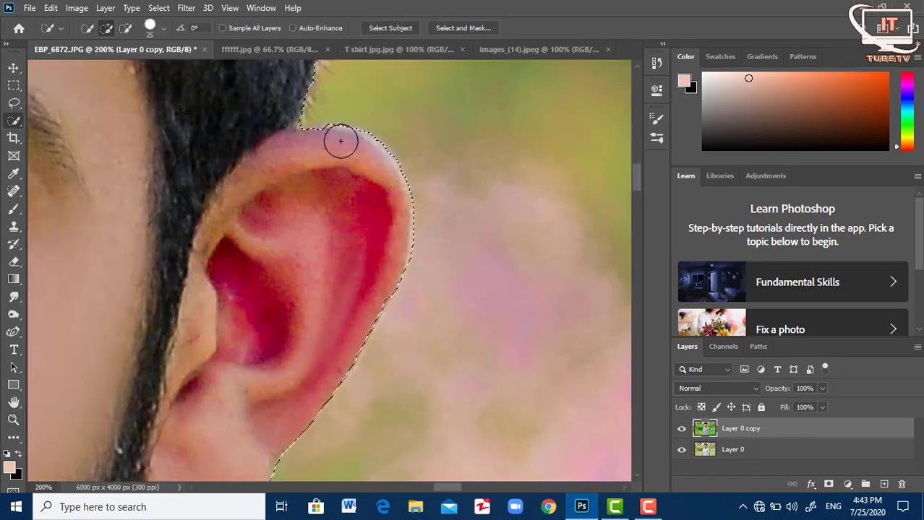
key("z")
left_click_drag(340, 141, 202, 92)
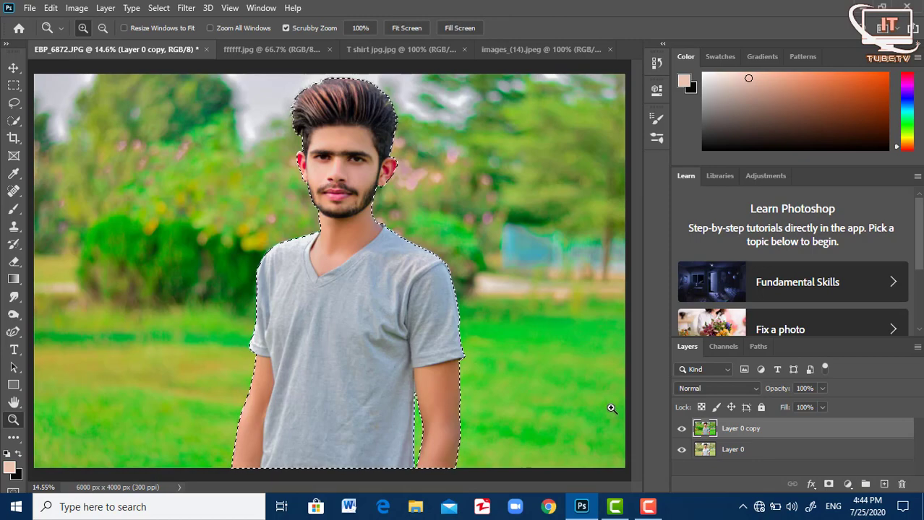
key("ctrl+j")
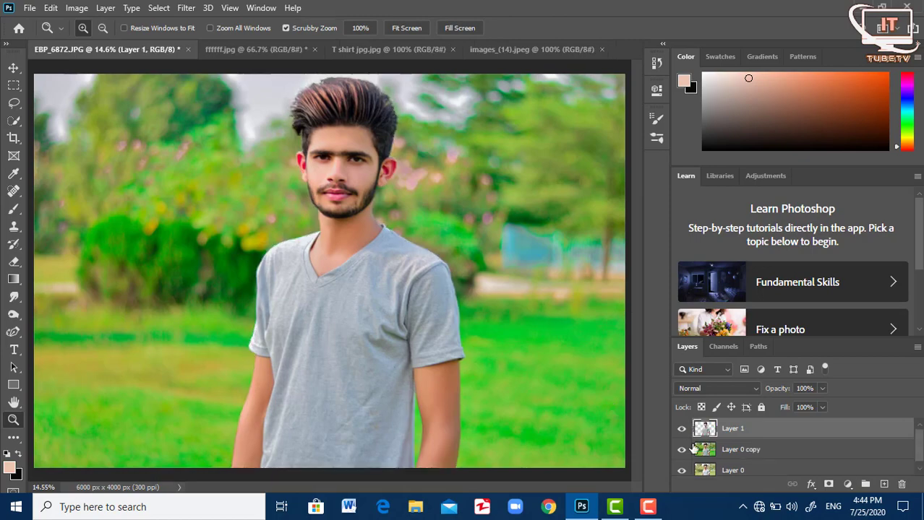
- Hide Layer 0 copy and Layer 0 so only the cut-out man shows
left_click(681, 449)
left_click(682, 471)
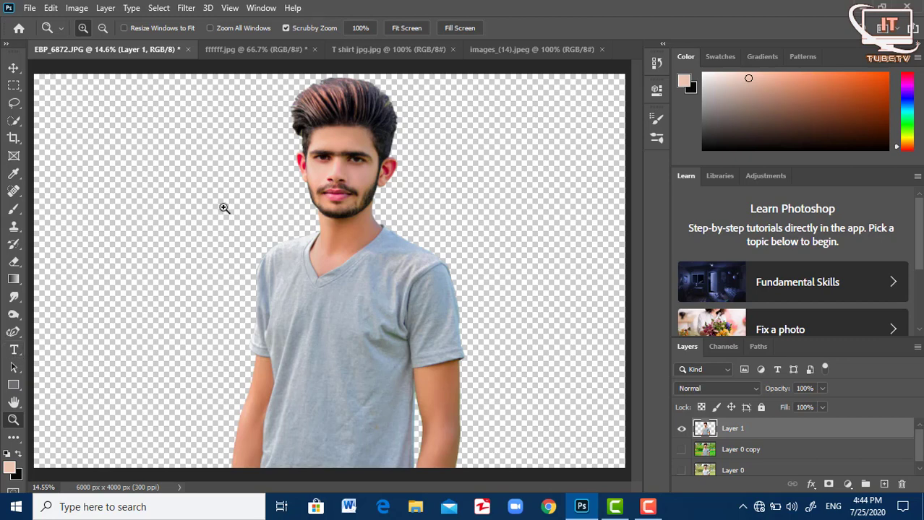
left_click(21, 123)
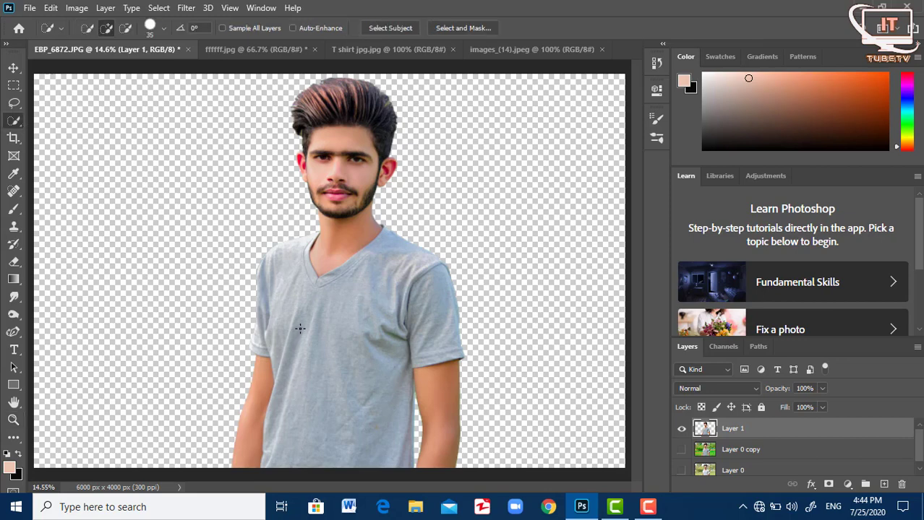
- Select the grey T-shirt and add its shoulder tip using a smaller brush
left_click_drag(328, 325, 333, 362)
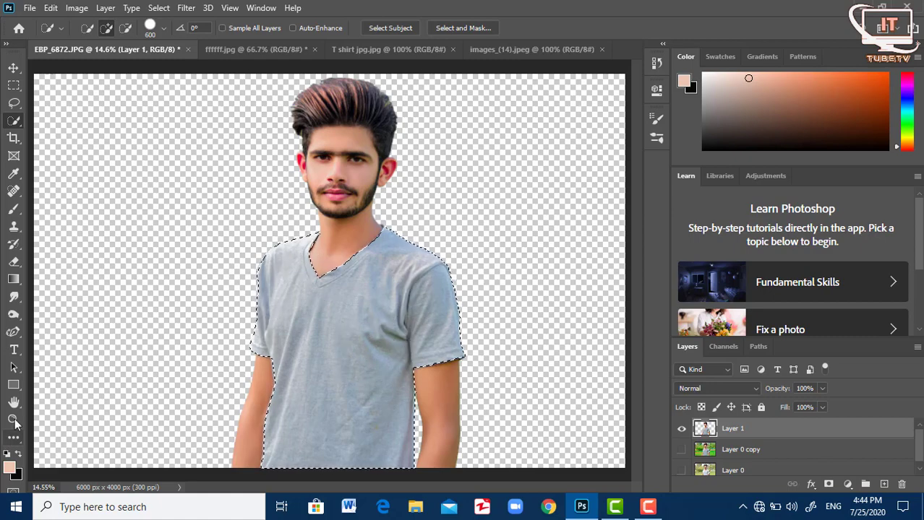
left_click_drag(384, 220, 385, 227)
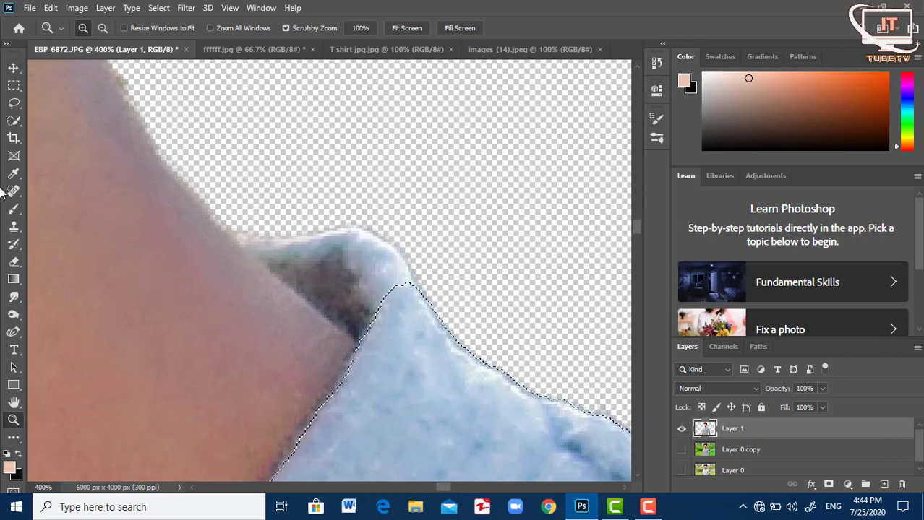
left_click(13, 119)
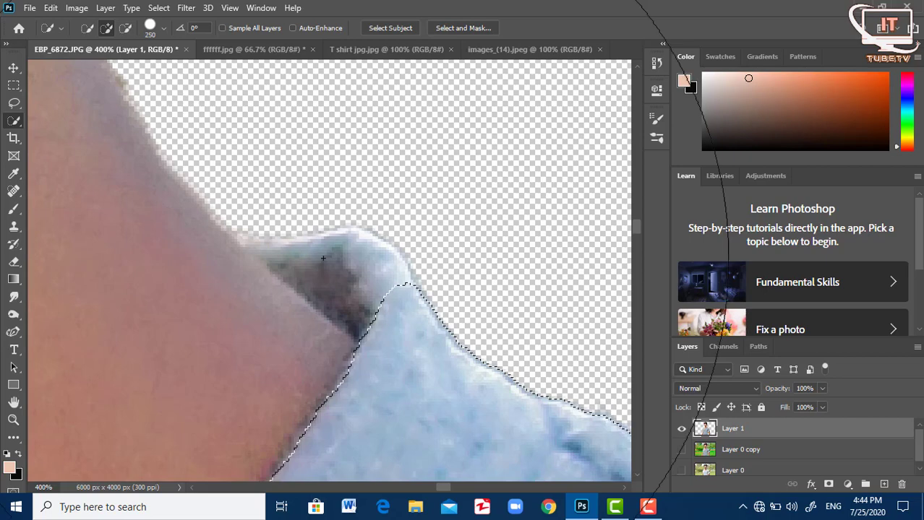
key("bracketleft")
key("bracketleft")
key("bracketleft")
key("bracketleft")
key("bracketleft")
key("bracketleft")
key("bracketleft")
key("bracketleft")
key("bracketleft")
key("bracketleft")
key("bracketleft")
key("bracketleft")
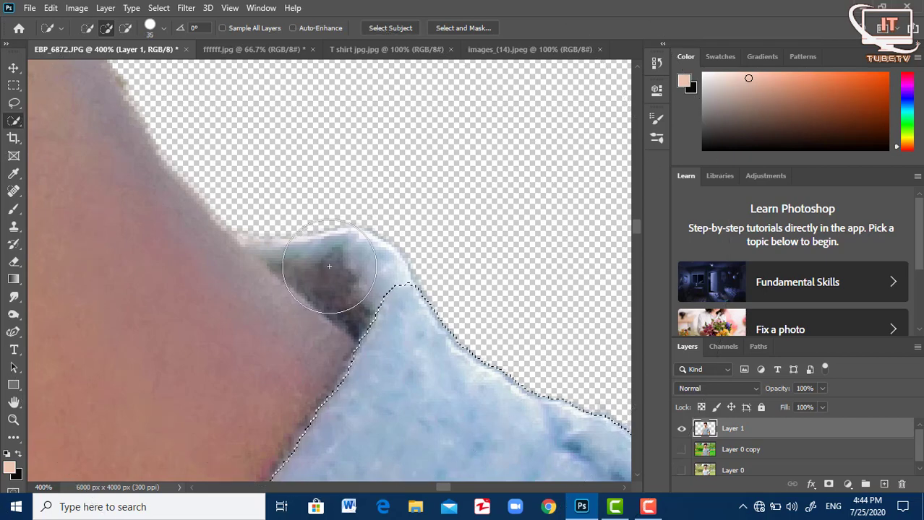
key("bracketleft")
key("bracketleft")
key("bracketleft")
left_click_drag(322, 260, 350, 278)
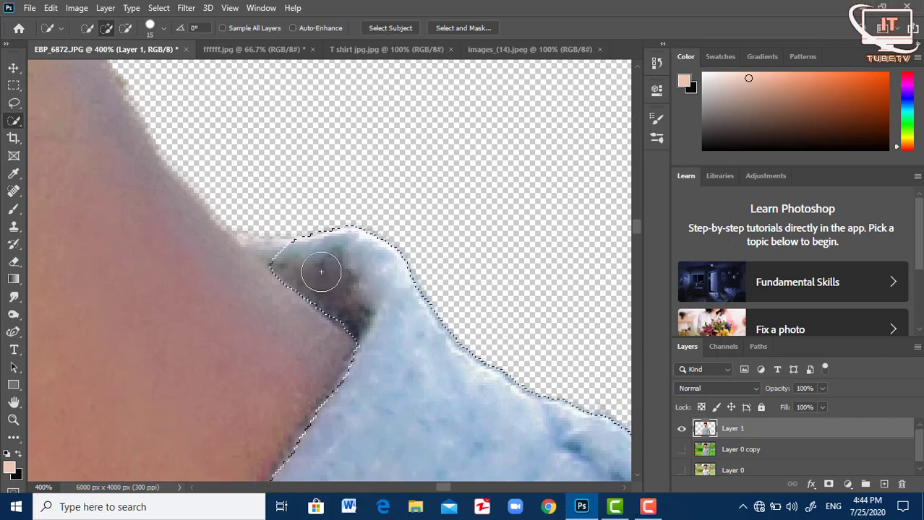
- Extend the shirt selection along the neckline and the skin-shirt border
key("bracketleft")
key("bracketleft")
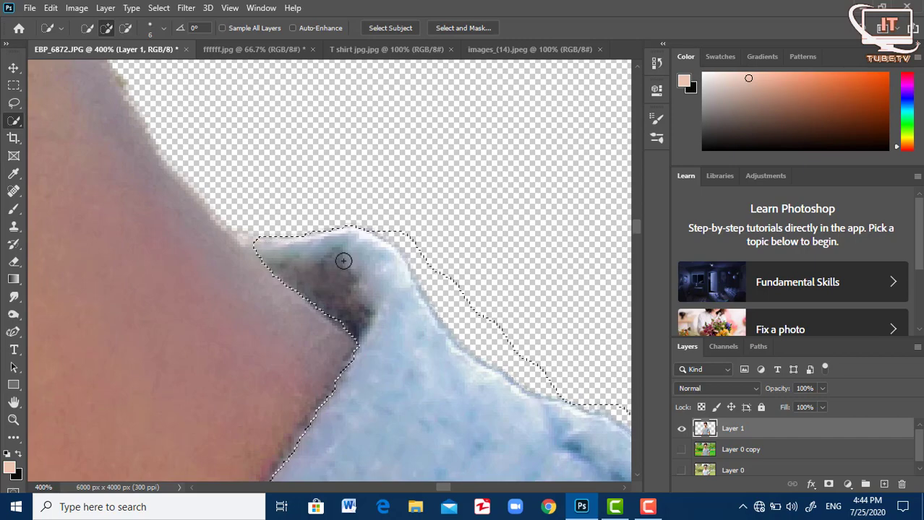
scroll(342, 260, "down", 3)
key("bracketleft")
key("bracketright")
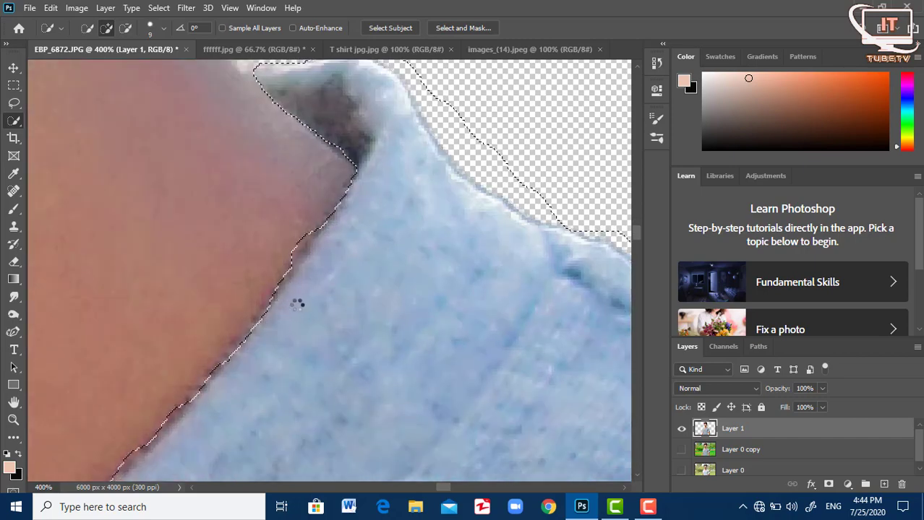
mouse_move(298, 303)
left_mouse_down()
mouse_move(556, 178)
mouse_move(385, 363)
mouse_move(291, 434)
left_mouse_up()
scroll(500, 293, "down", 1)
scroll(500, 294, "up", 5)
scroll(500, 294, "down", 3)
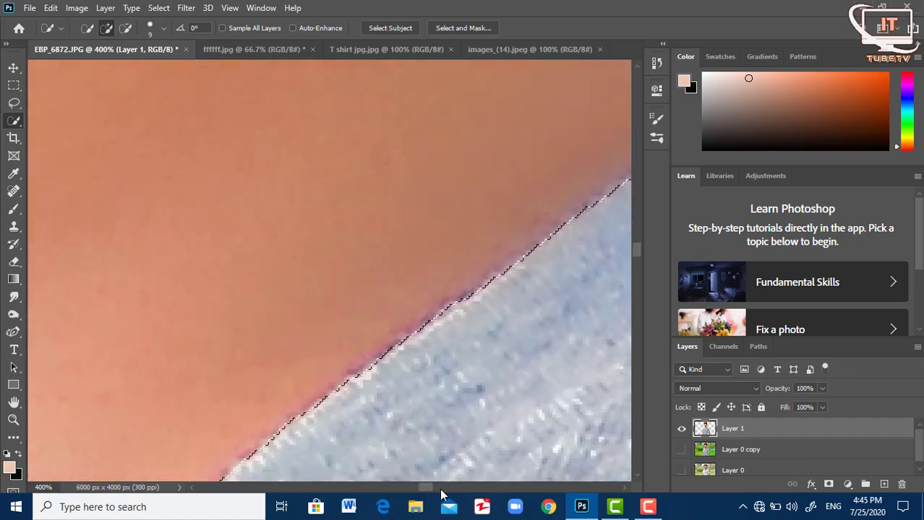
scroll(324, 141, "down", 6)
left_click_drag(324, 140, 259, 201)
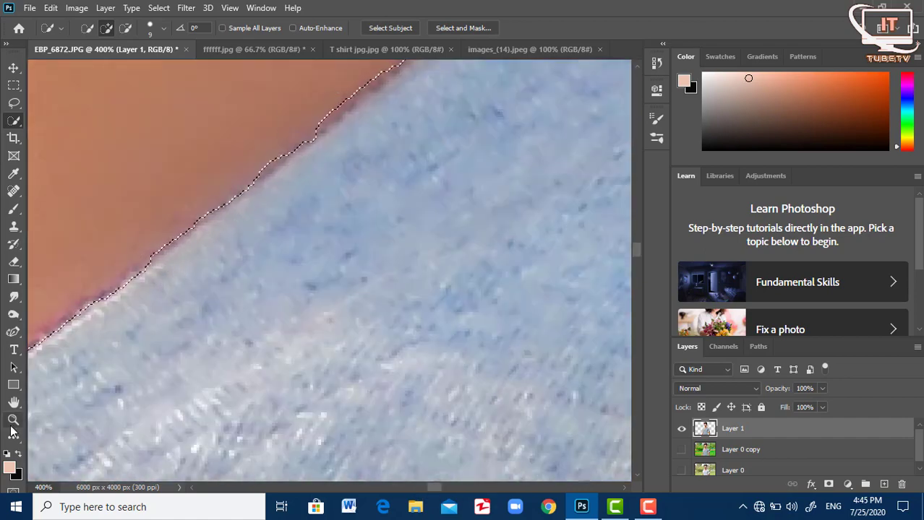
- At 200% zoom, refine the shirt edge along the skin and around the V-neck
key("z")
scroll(76, 135, "down", 2)
key("w")
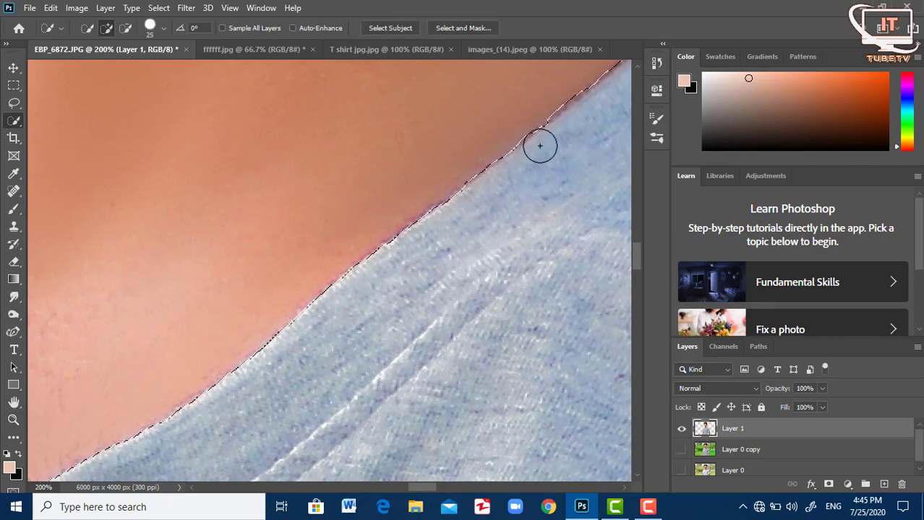
left_click_drag(540, 145, 282, 347)
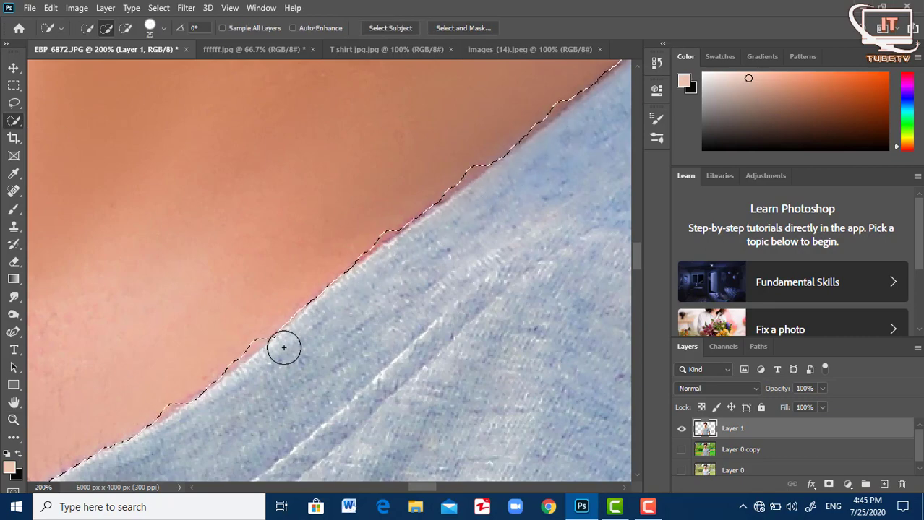
scroll(389, 431, "down", 3)
scroll(388, 431, "up", 3)
left_click_drag(428, 304, 324, 367)
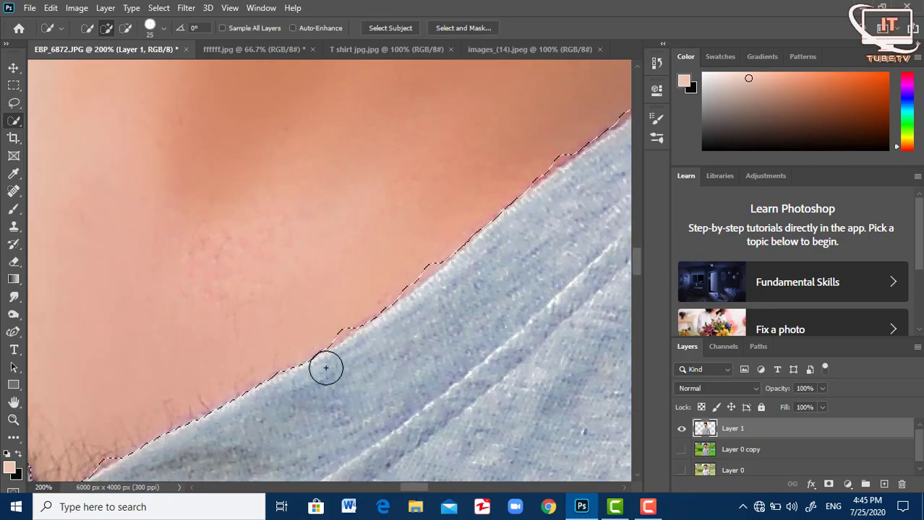
scroll(371, 359, "down", 2)
scroll(409, 492, "left", 3)
mouse_move(340, 429)
left_mouse_down()
mouse_move(466, 357)
mouse_move(450, 374)
mouse_move(394, 389)
mouse_move(470, 357)
mouse_move(370, 413)
mouse_move(274, 291)
left_mouse_up()
key("bracketleft")
key("bracketleft")
key("bracketleft")
scroll(79, 51, "left", 5)
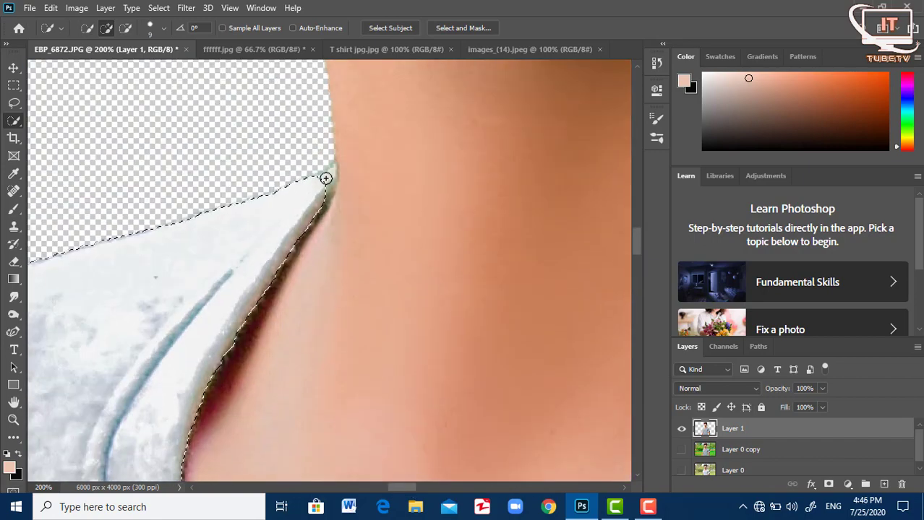
- Subtract excess from the selection along the arm and the sleeve bottom
left_click(125, 28)
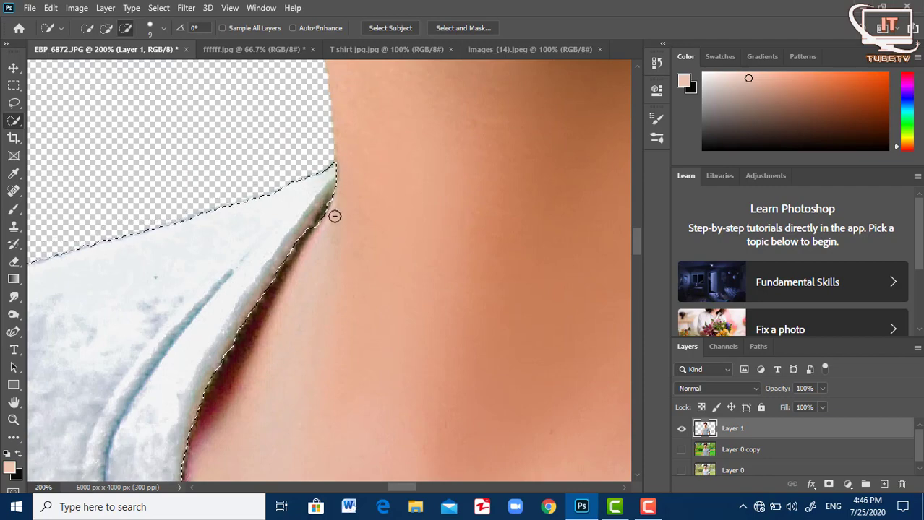
scroll(334, 173, "up", 2)
scroll(436, 456, "down", 5)
scroll(436, 456, "down", 5)
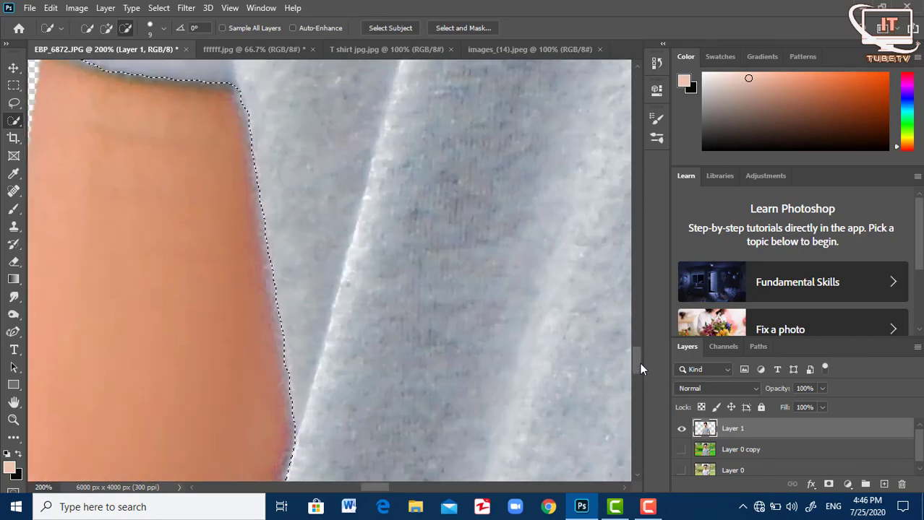
scroll(245, 315, "down", 5)
scroll(255, 356, "down", 5)
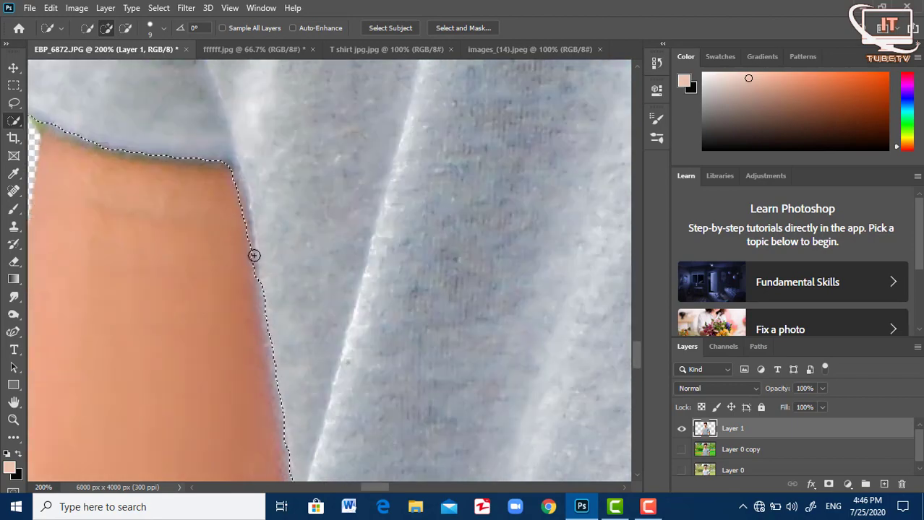
scroll(274, 332, "down", 3)
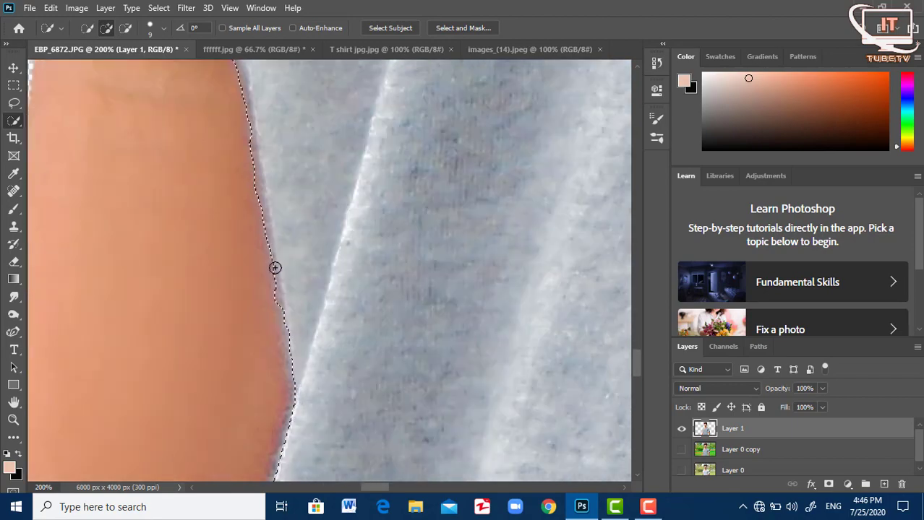
scroll(291, 365, "down", 3)
scroll(311, 299, "down", 3)
left_click_drag(287, 244, 255, 360)
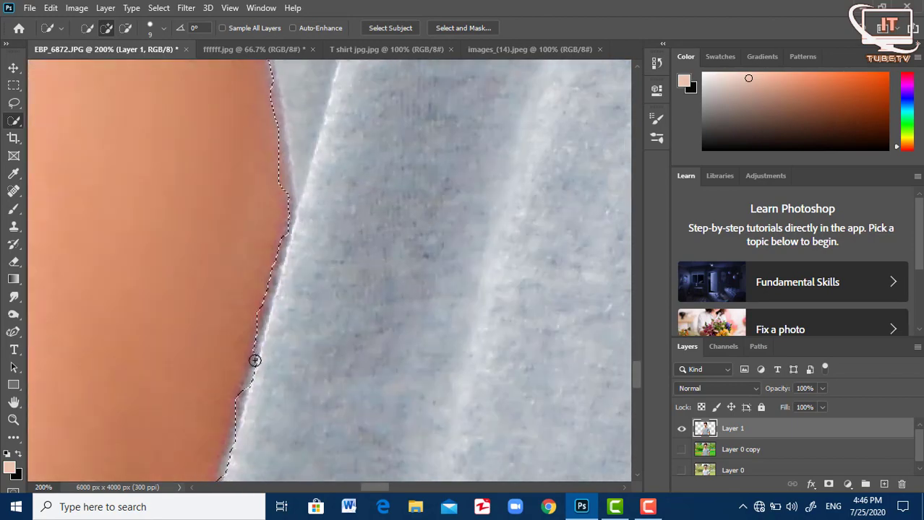
scroll(224, 470, "up", 3)
scroll(278, 145, "up", 3)
scroll(179, 150, "up", 3)
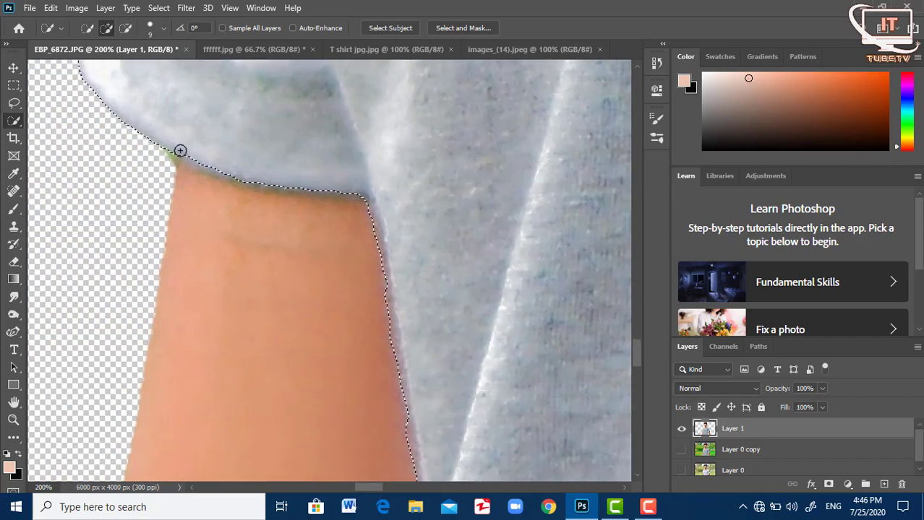
left_click_drag(215, 171, 293, 189)
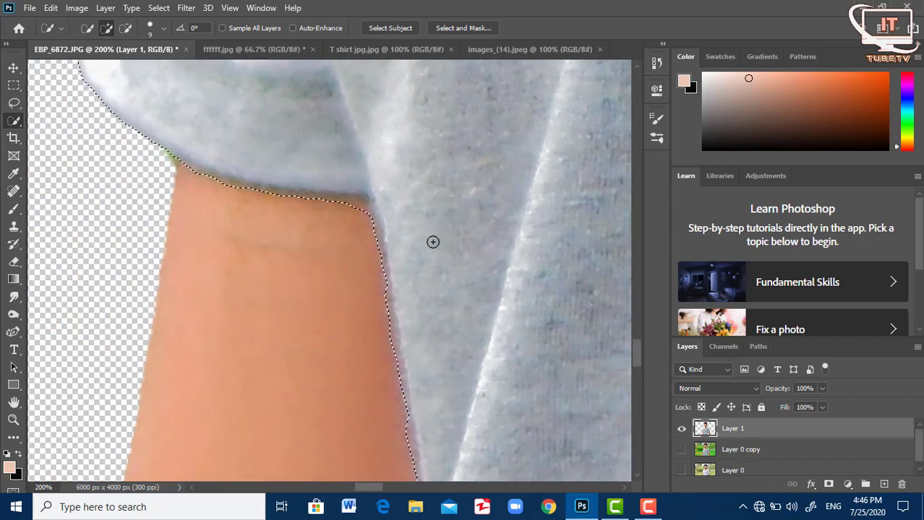
- Copy the selected shirt onto a new Layer 2 and hide the cut-out man layer
key("z")
scroll(489, 145, "down", 5)
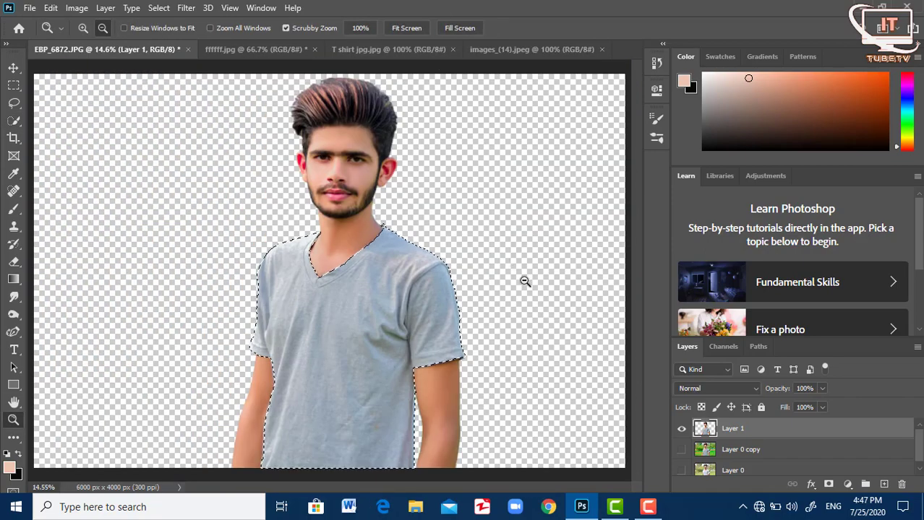
key("ctrl+j")
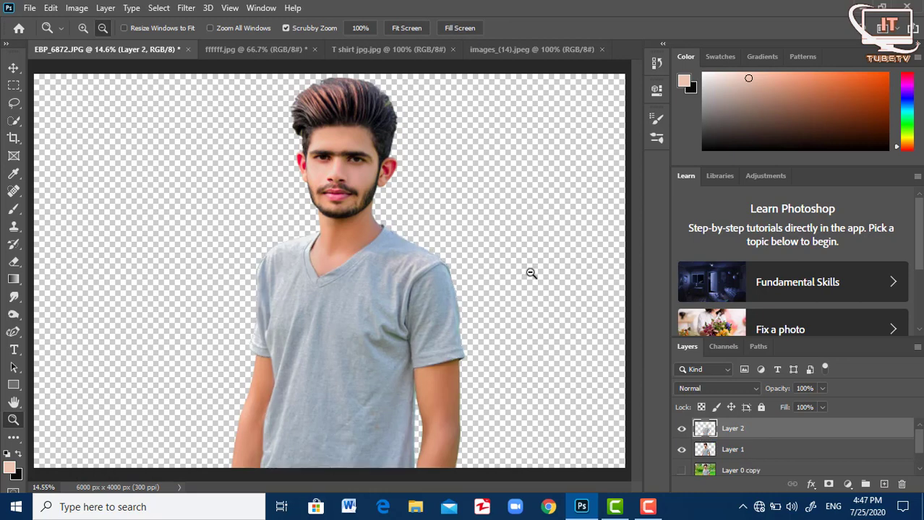
left_click(681, 451)
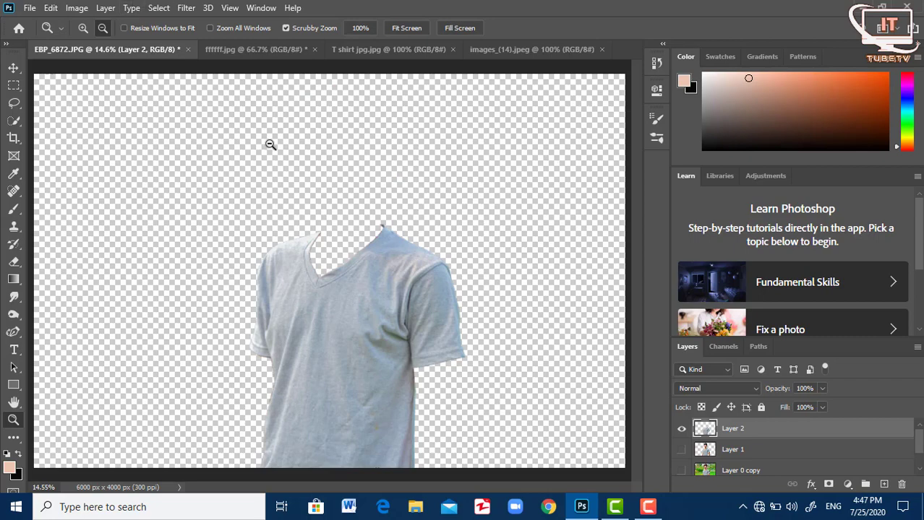
- Desaturate the shirt with Hue/Saturation: Saturation -100, Lightness -14
left_click(77, 8)
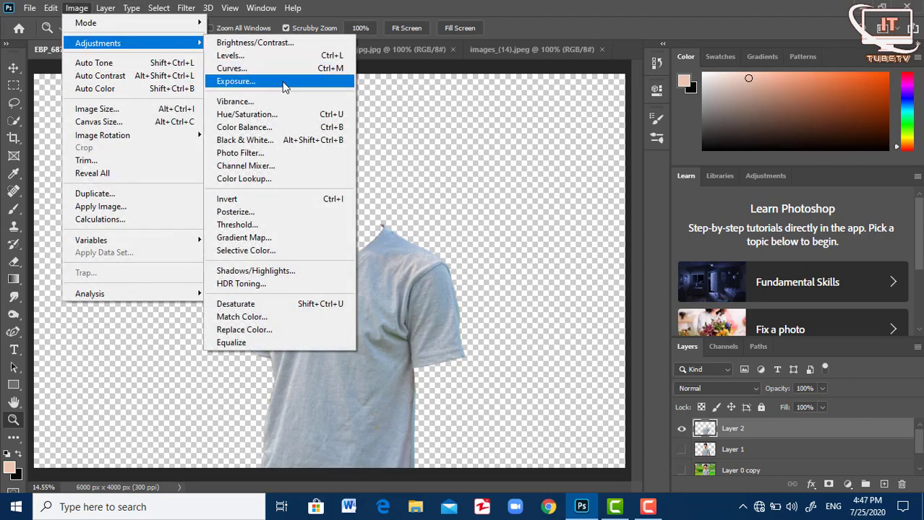
left_click(284, 118)
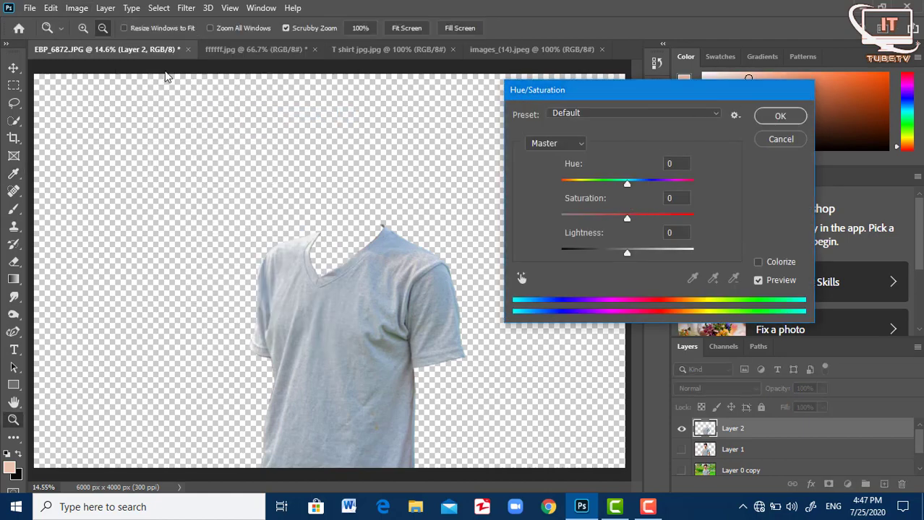
left_click(807, 91)
left_click(75, 8)
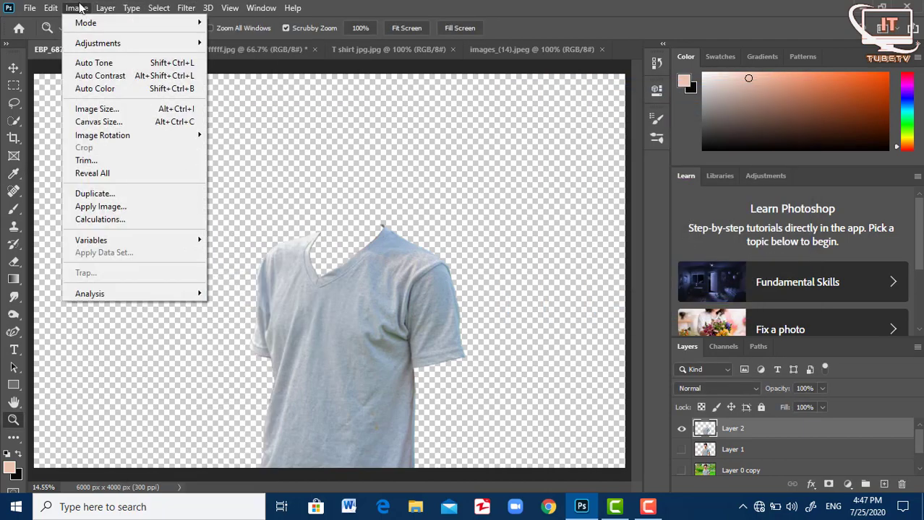
mouse_move(98, 43)
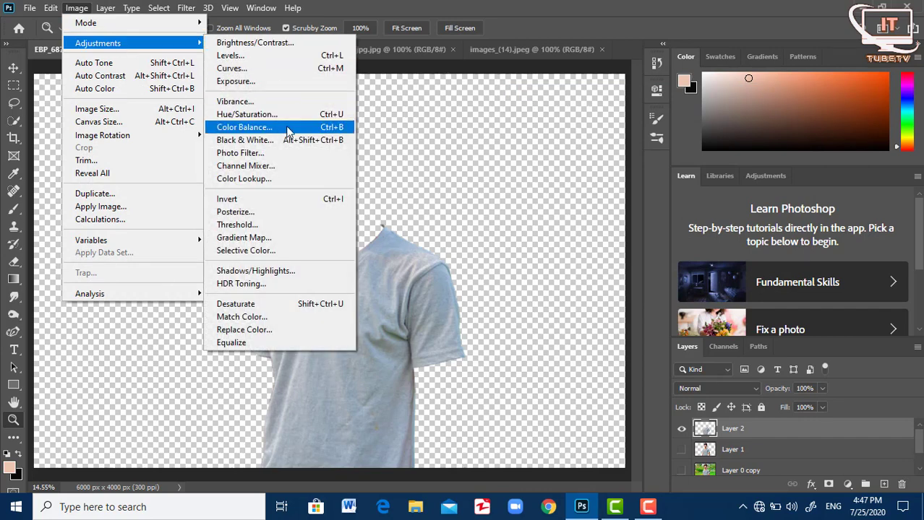
left_click(287, 118)
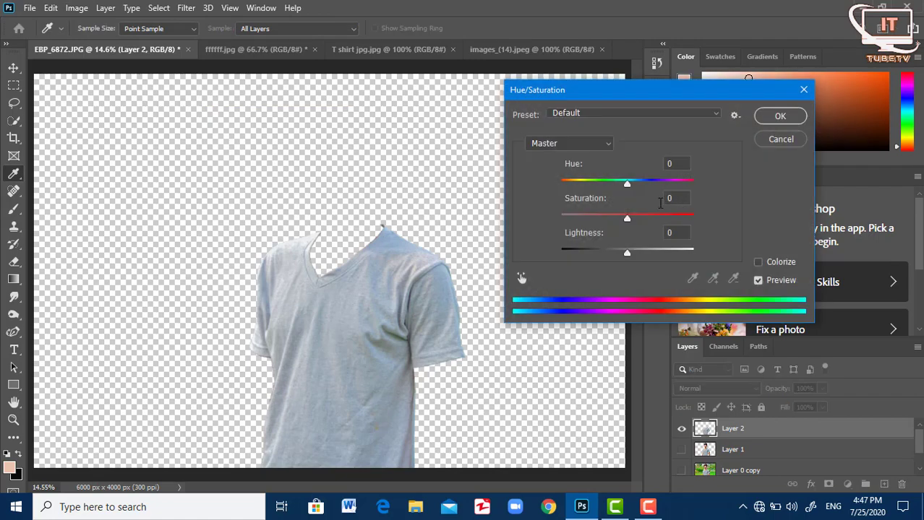
left_click_drag(627, 220, 549, 223)
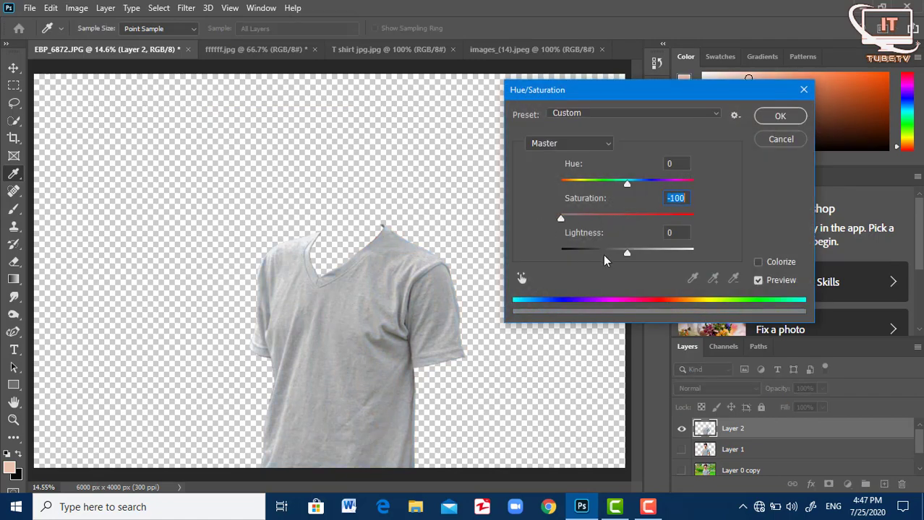
left_click_drag(627, 255, 619, 264)
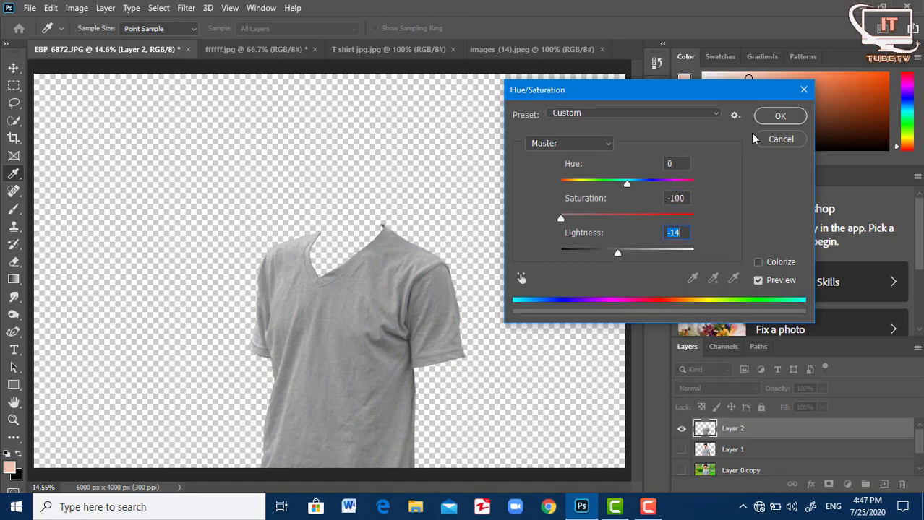
key("z")
left_click(780, 116)
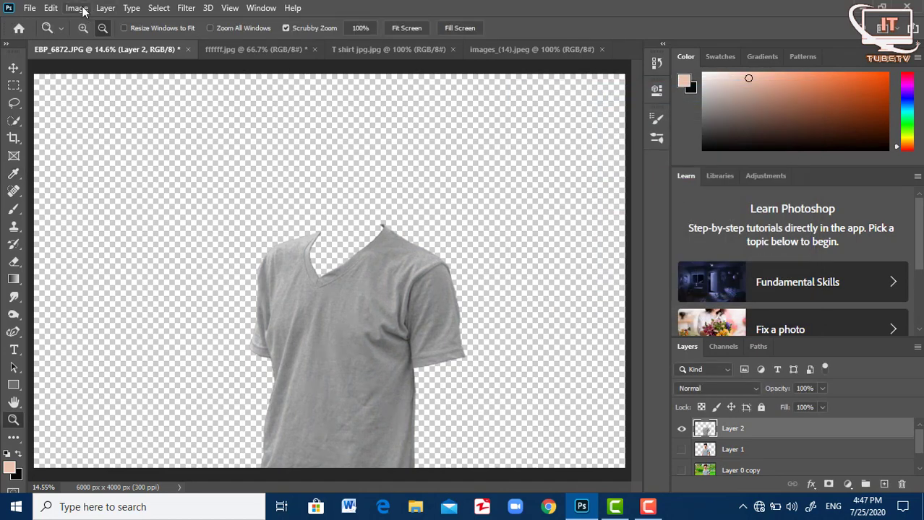
- Apply a Camera Raw Filter to the shirt with Whites -100 and Blacks -38
left_click(84, 12)
left_click(186, 8)
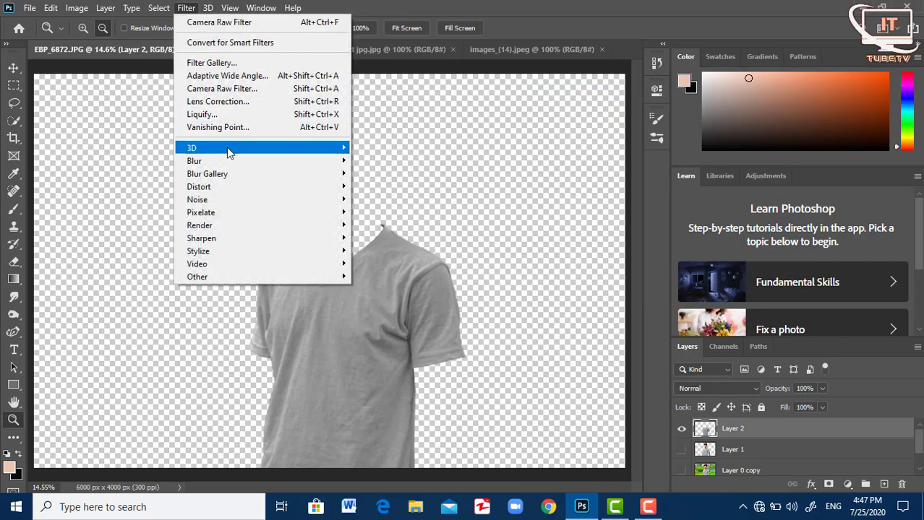
left_click(245, 89)
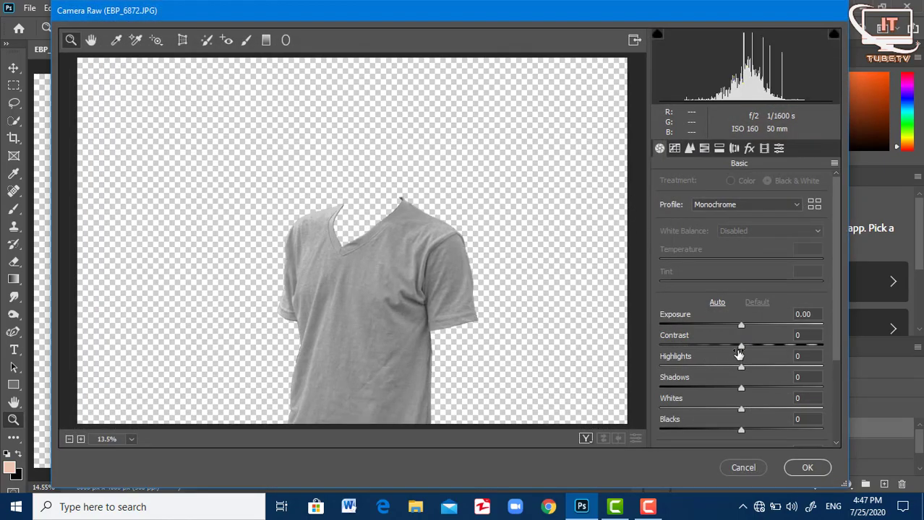
scroll(743, 386, "down", 2)
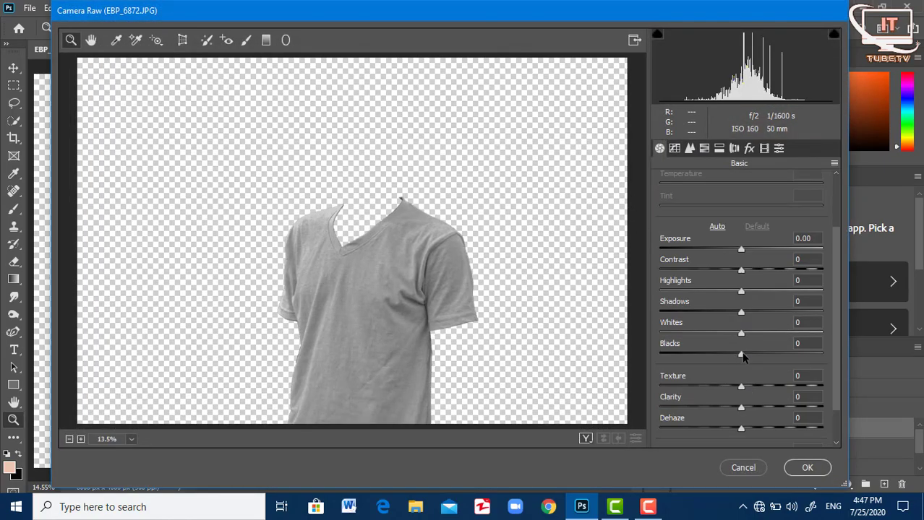
left_click_drag(741, 334, 651, 335)
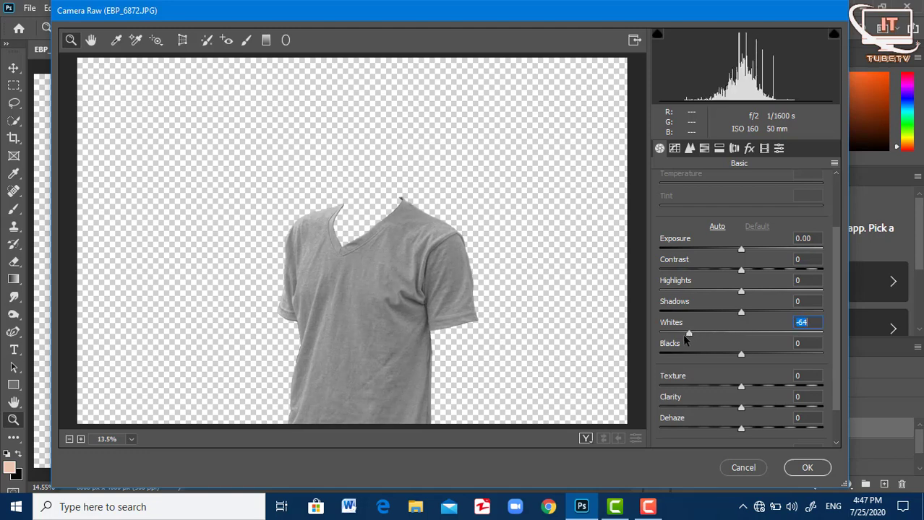
left_click_drag(730, 354, 740, 354)
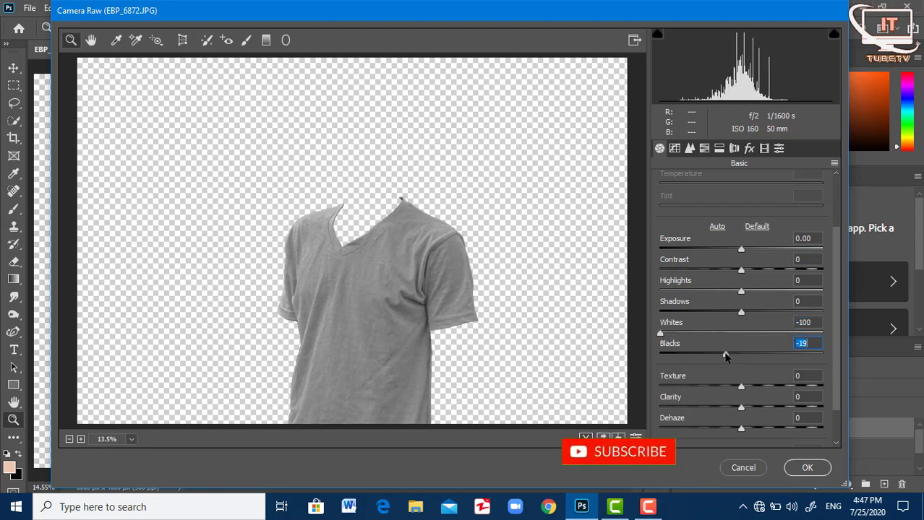
key("Down")
key("Down")
key("Down")
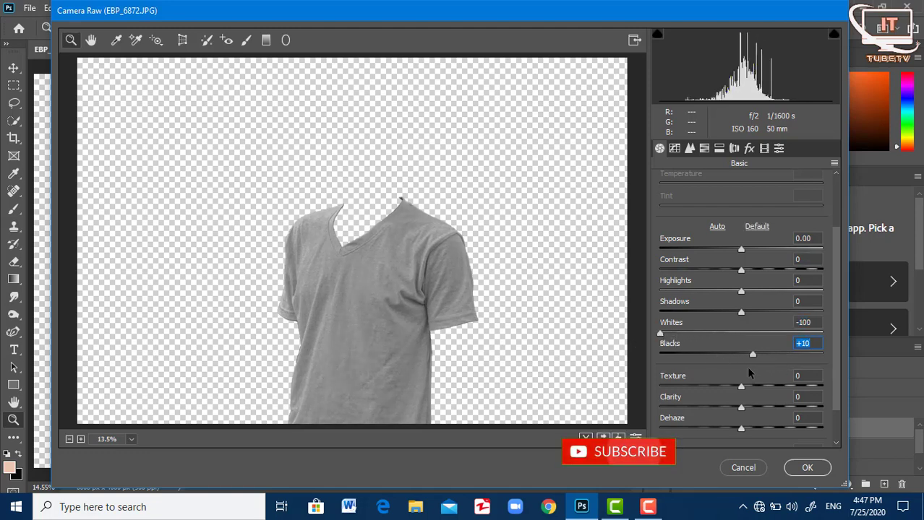
left_click_drag(735, 374, 710, 376)
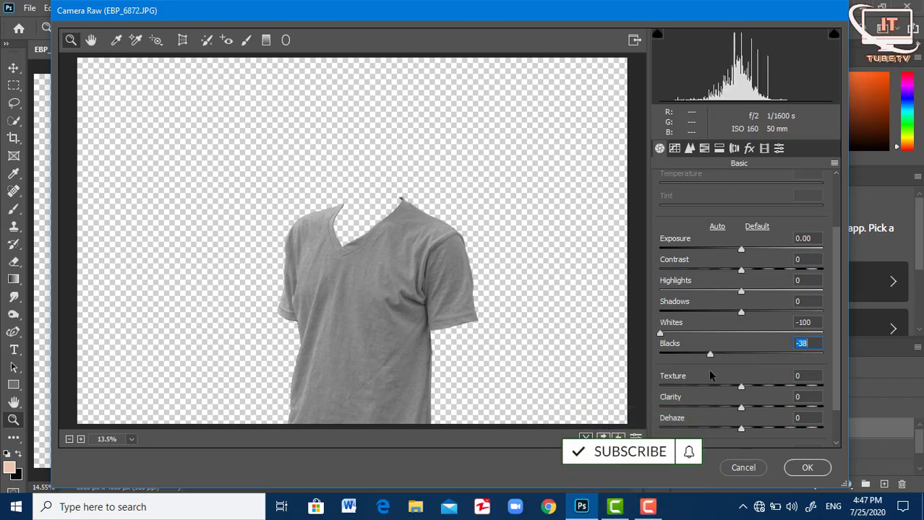
left_click(807, 467)
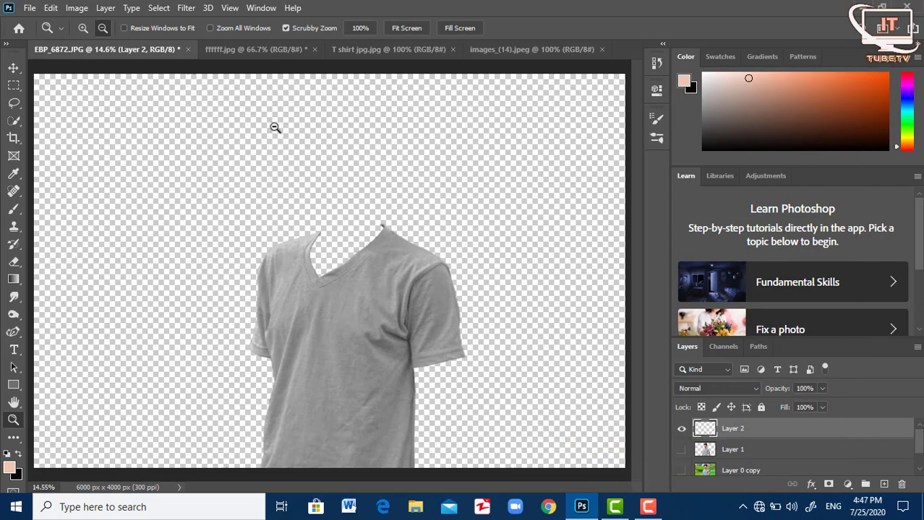
- Convert the T-shirt to black and white with Reds at -77 and lowered Yellows, Greens and Cyans, then show T shirt jpg.jpg
left_click(81, 9)
mouse_move(98, 43)
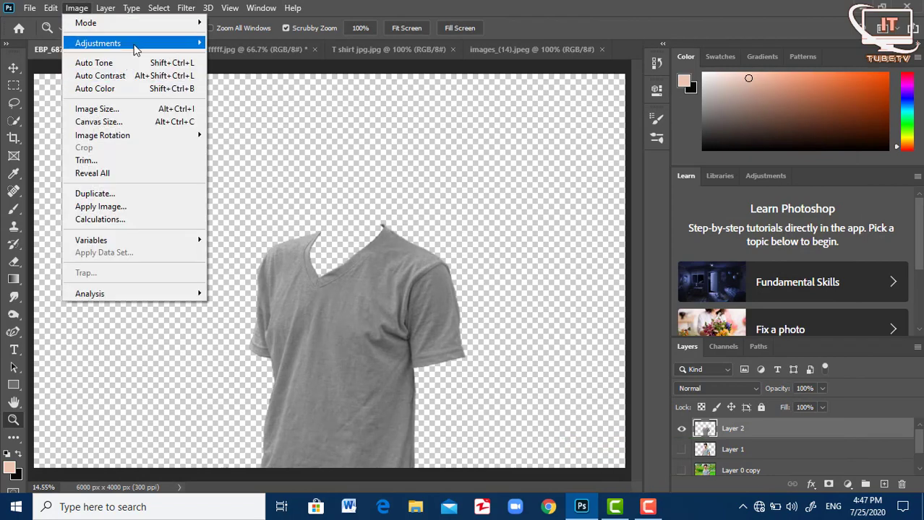
left_click(264, 146)
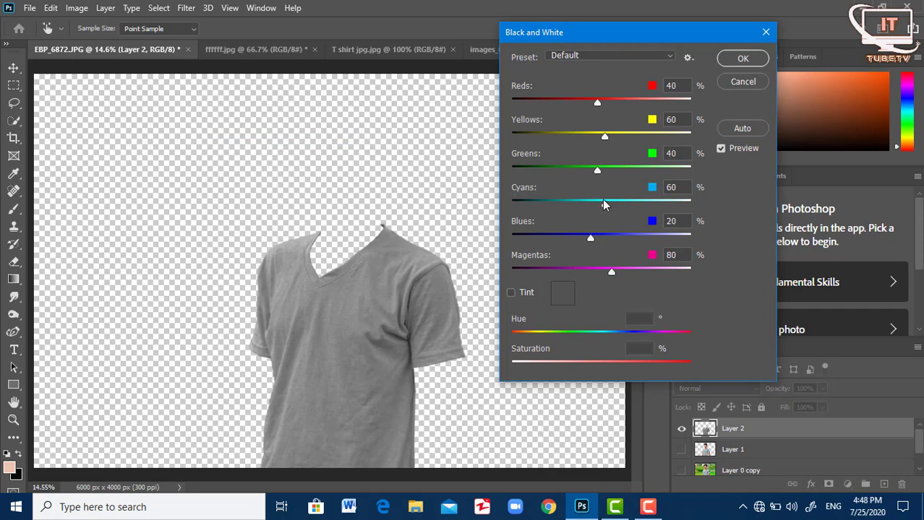
left_click_drag(603, 203, 585, 202)
left_click_drag(604, 137, 550, 172)
left_click_drag(585, 203, 571, 207)
left_click_drag(597, 103, 555, 102)
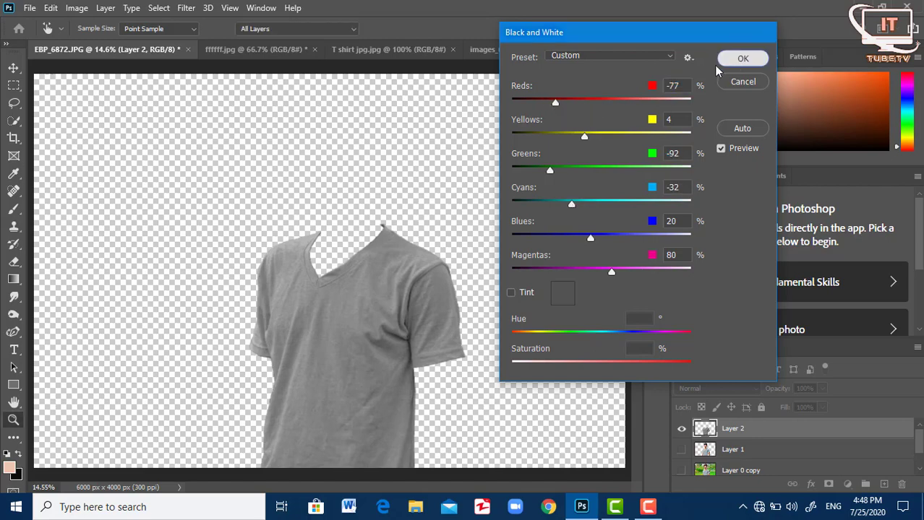
left_click(741, 59)
key("z")
left_click(389, 50)
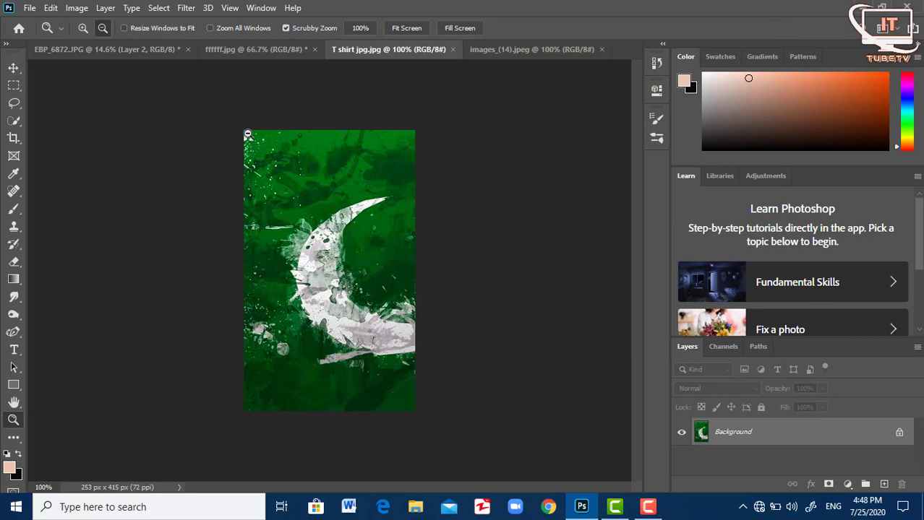
- Copy the whole green flag image and paste it into the T-shirt document as a new layer
left_click(158, 8)
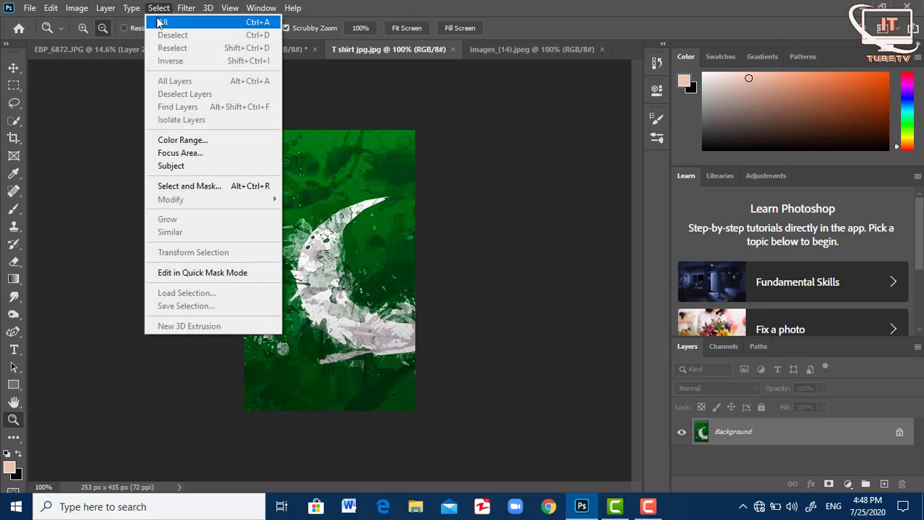
left_click(162, 22)
left_click(51, 8)
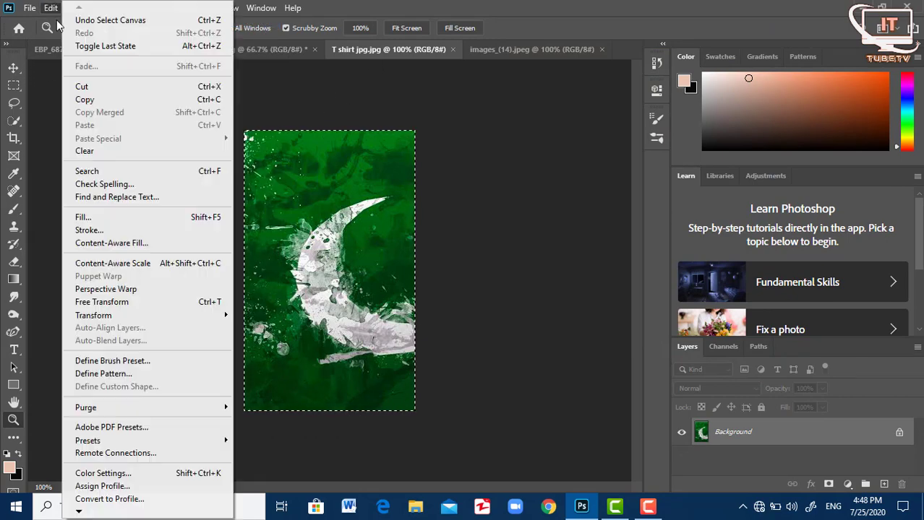
left_click(85, 96)
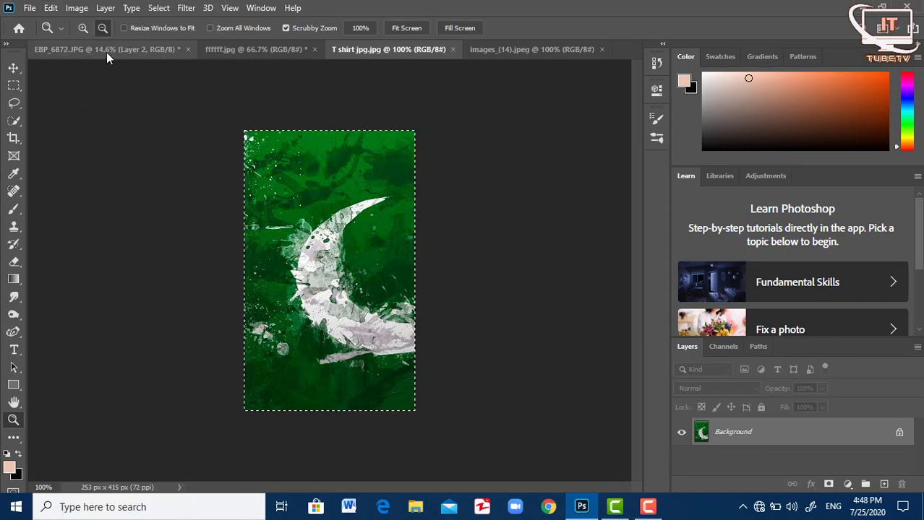
left_click(160, 47)
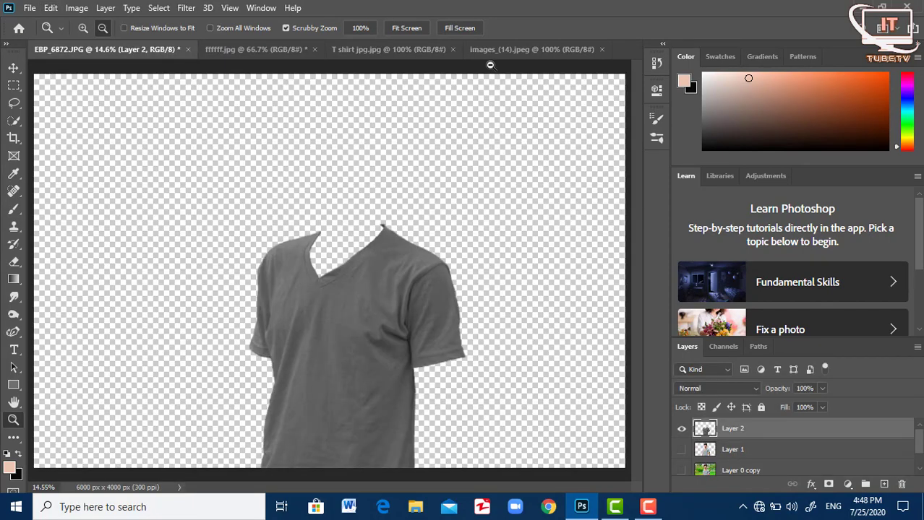
left_click(51, 8)
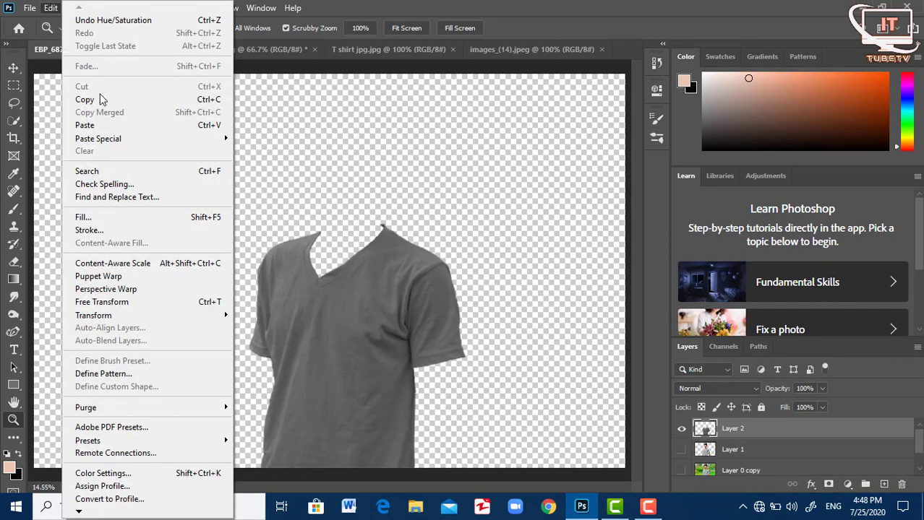
left_click(100, 126)
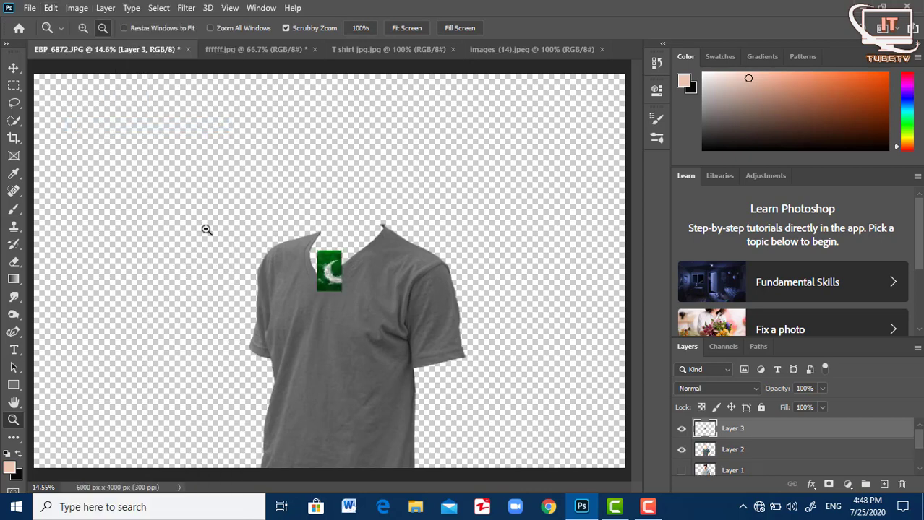
- Enlarge the pasted flag to cover the whole shirt and shift it slightly up and right
left_click(13, 67)
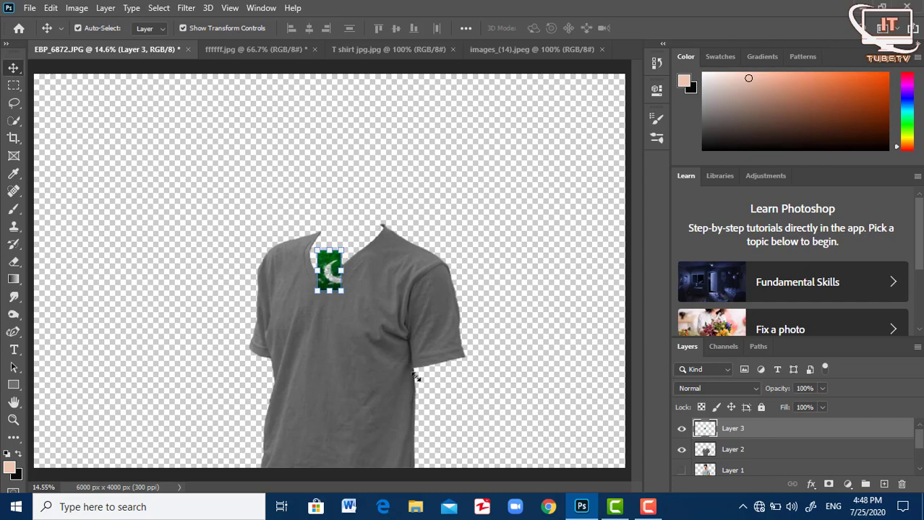
key("ctrl+t")
left_click_drag(342, 291, 414, 411)
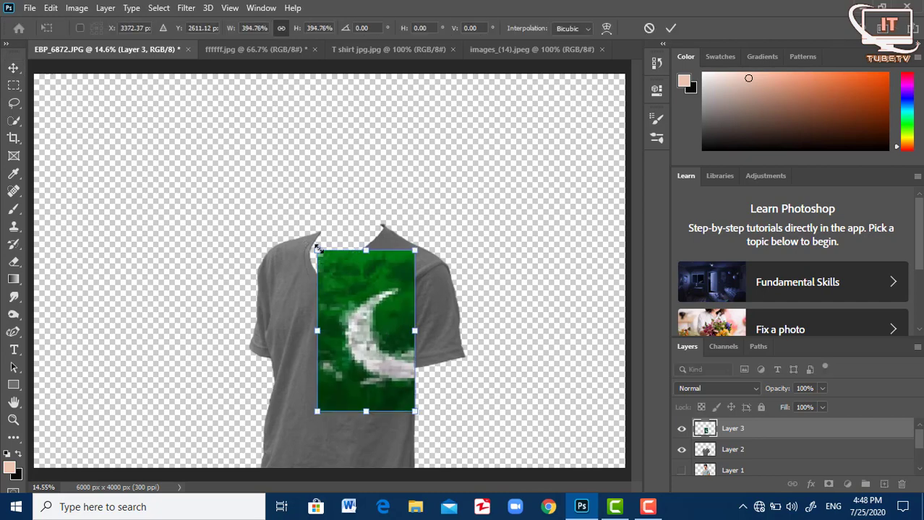
left_click_drag(316, 249, 262, 160)
left_click_drag(352, 329, 340, 330)
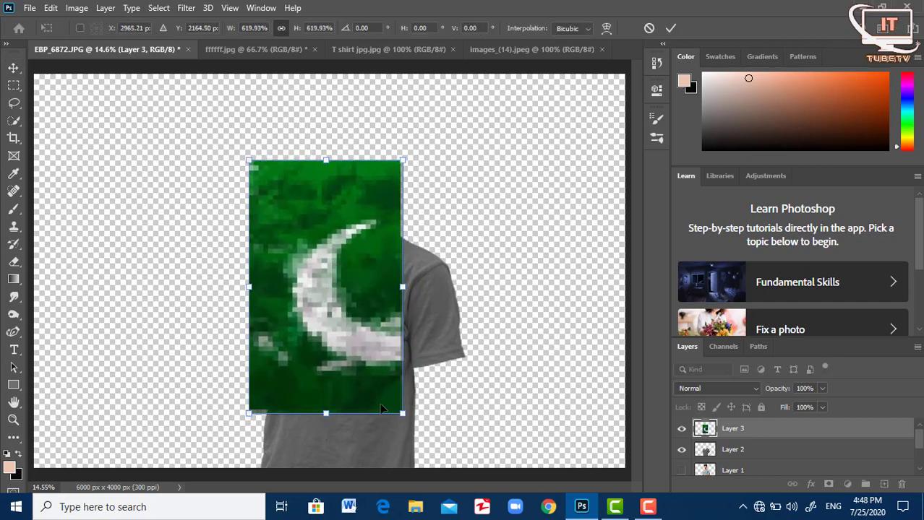
left_click_drag(402, 414, 453, 473)
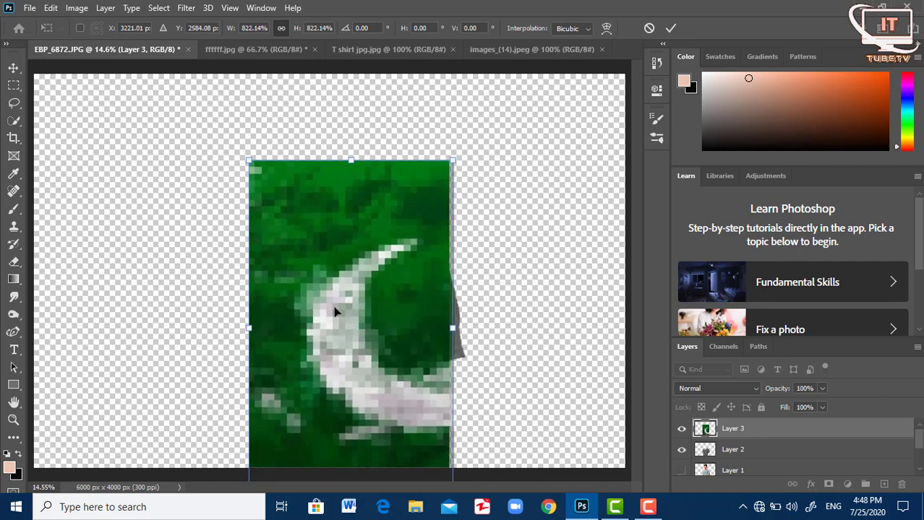
left_click(13, 63)
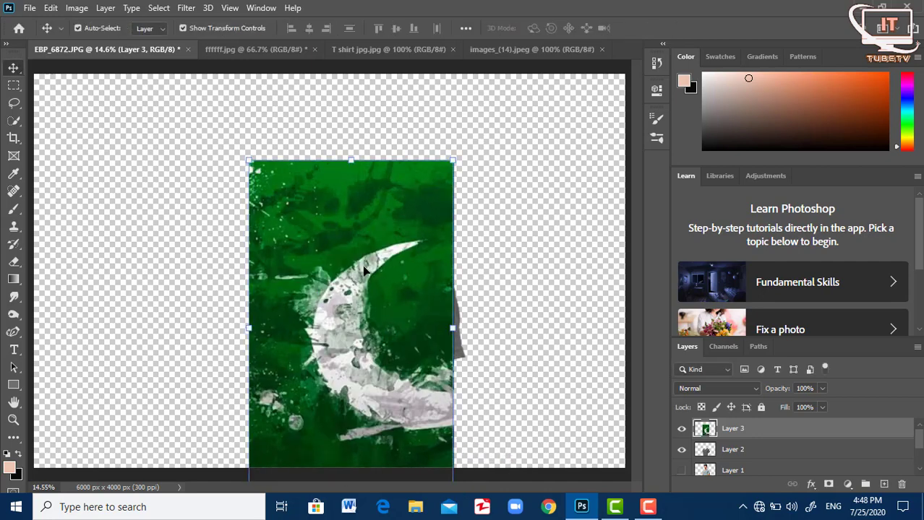
left_click_drag(365, 270, 376, 258)
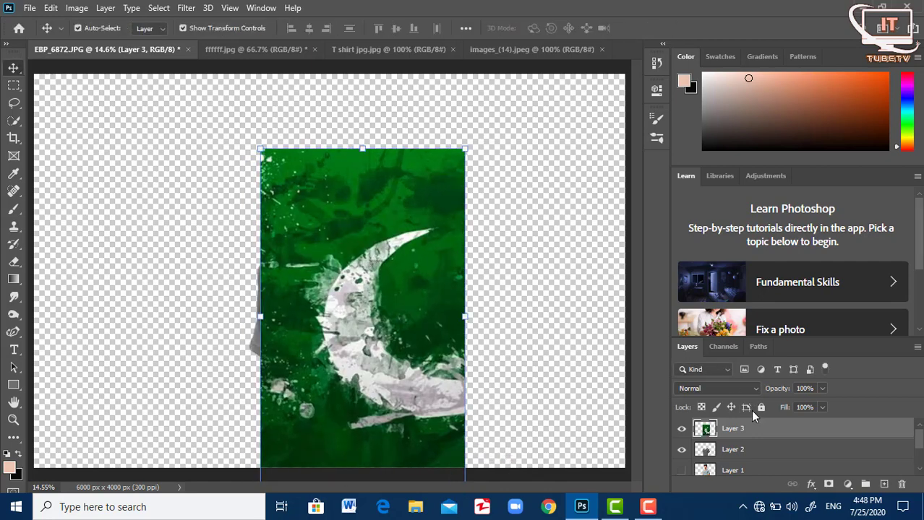
- Clip Layer 3 to the shirt, scale it to about 125% and move it down onto the shirt
right_click(738, 430)
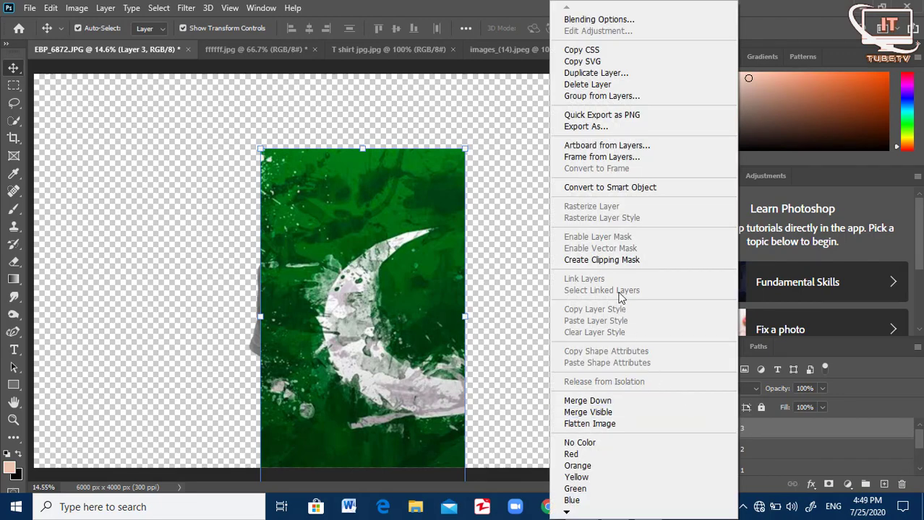
left_click(623, 267)
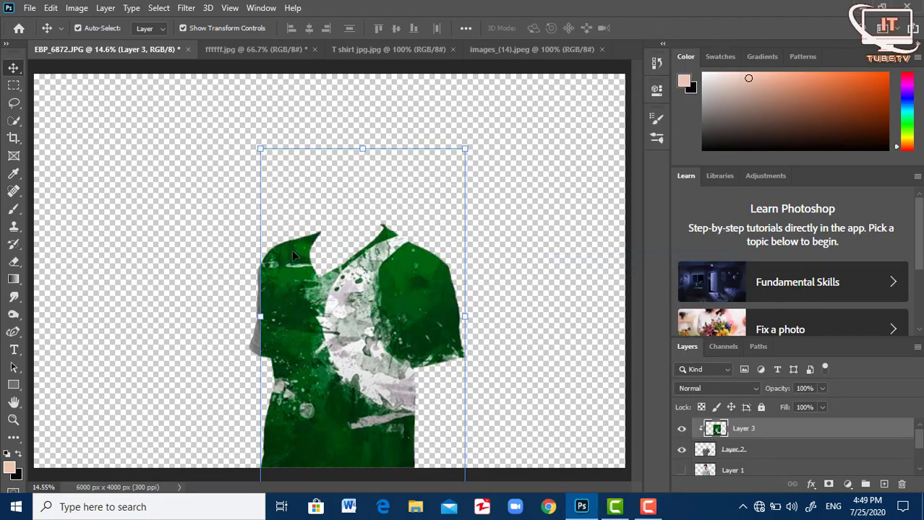
left_click_drag(254, 143, 252, 138)
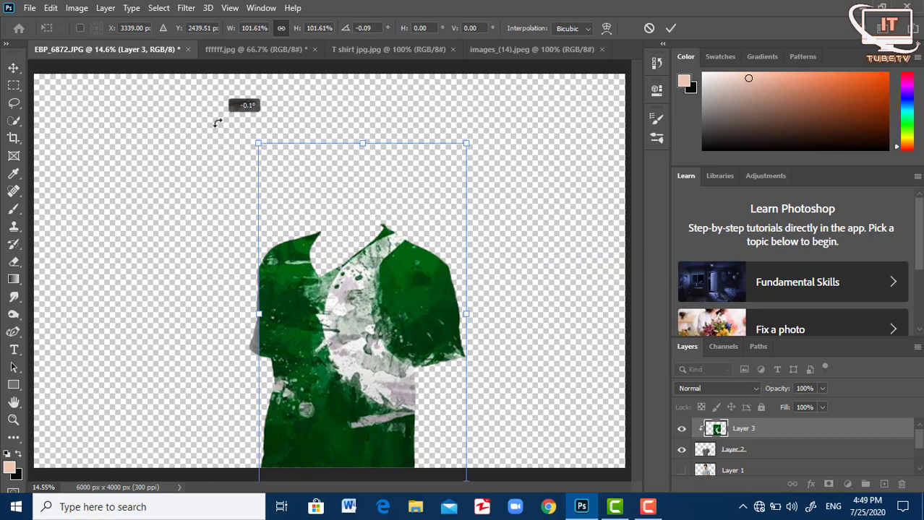
left_click_drag(463, 315, 475, 314)
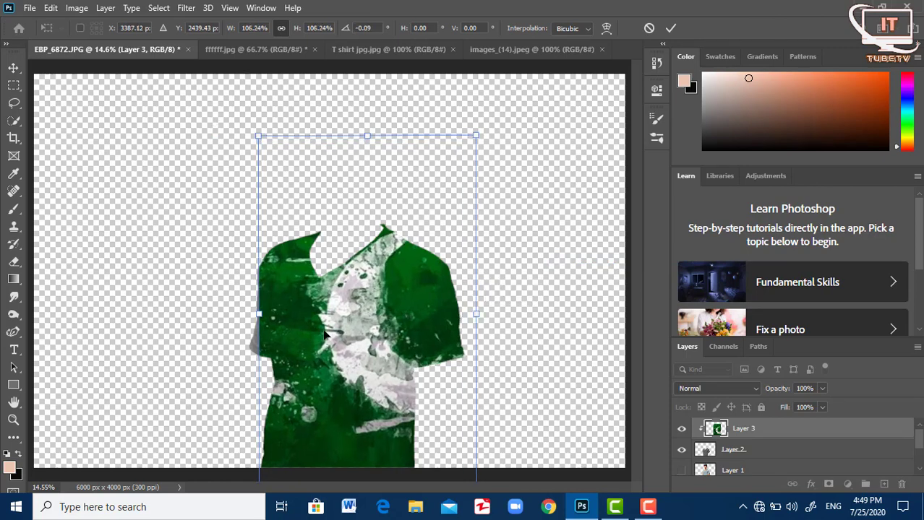
left_click_drag(259, 315, 221, 315)
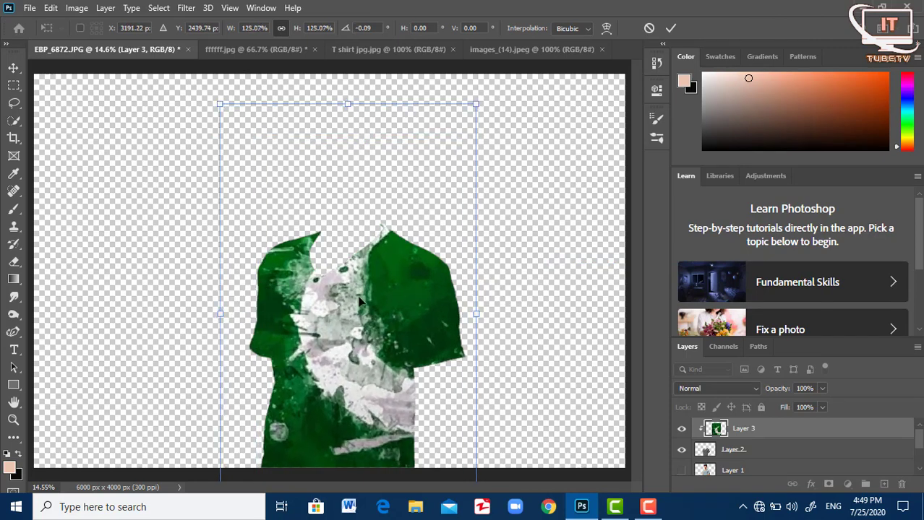
mouse_move(360, 296)
left_mouse_down()
mouse_move(359, 393)
mouse_move(358, 379)
left_mouse_up()
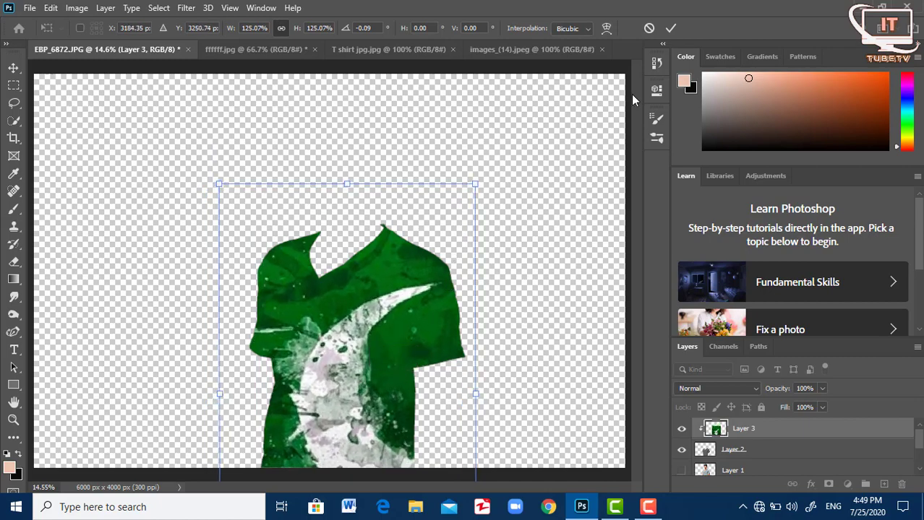
left_click(671, 28)
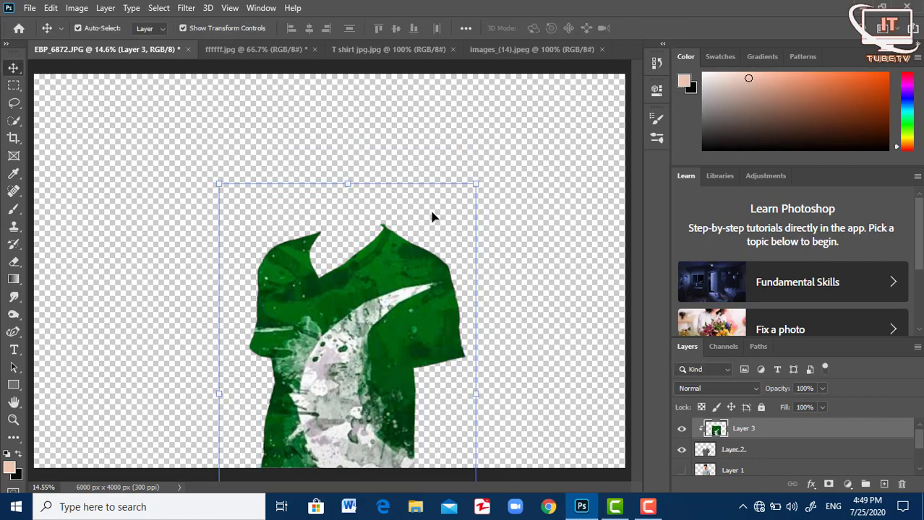
- Set Layer 3 to Overlay blend mode and lower its Hue/Saturation saturation to -28
left_click(752, 387)
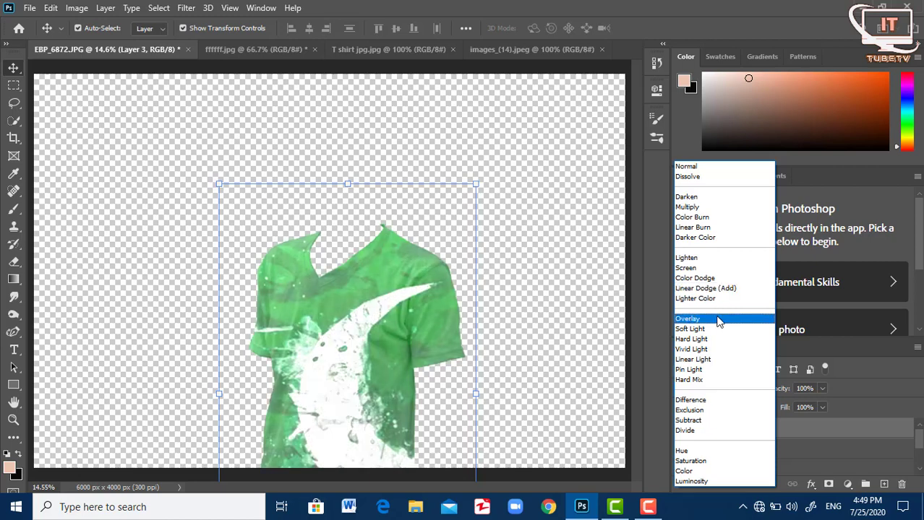
left_click(716, 323)
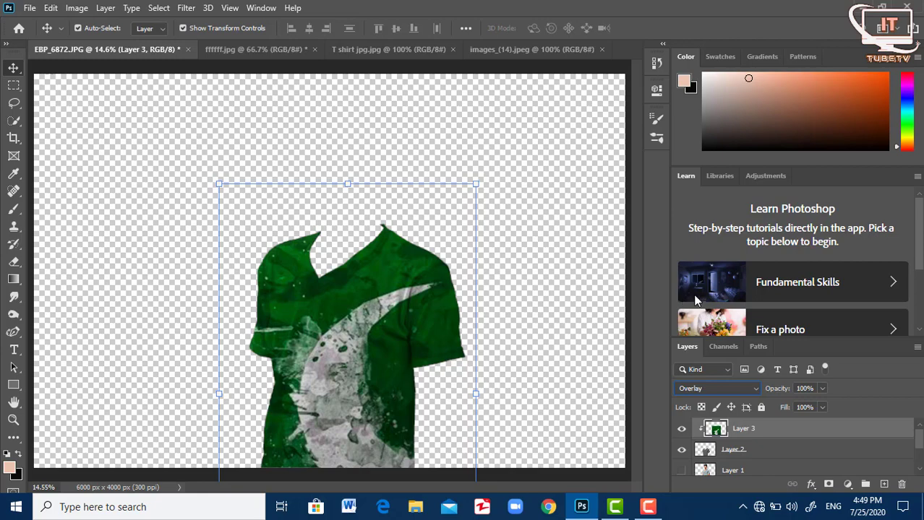
left_click(77, 8)
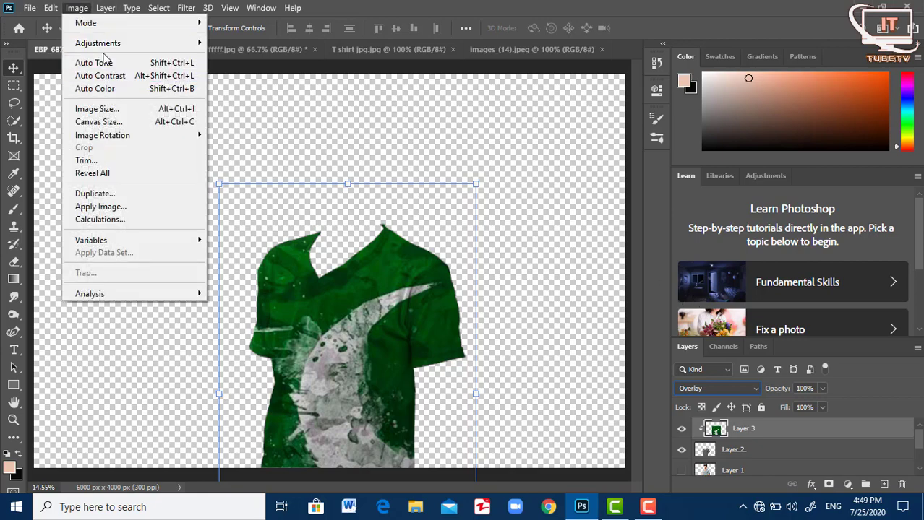
left_click(274, 118)
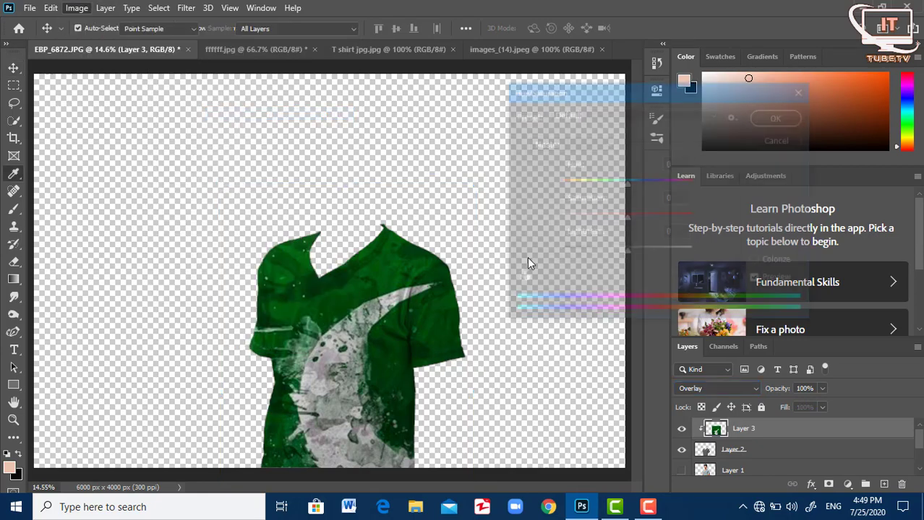
mouse_move(627, 219)
left_mouse_down()
mouse_move(538, 222)
mouse_move(623, 219)
mouse_move(613, 234)
left_mouse_up()
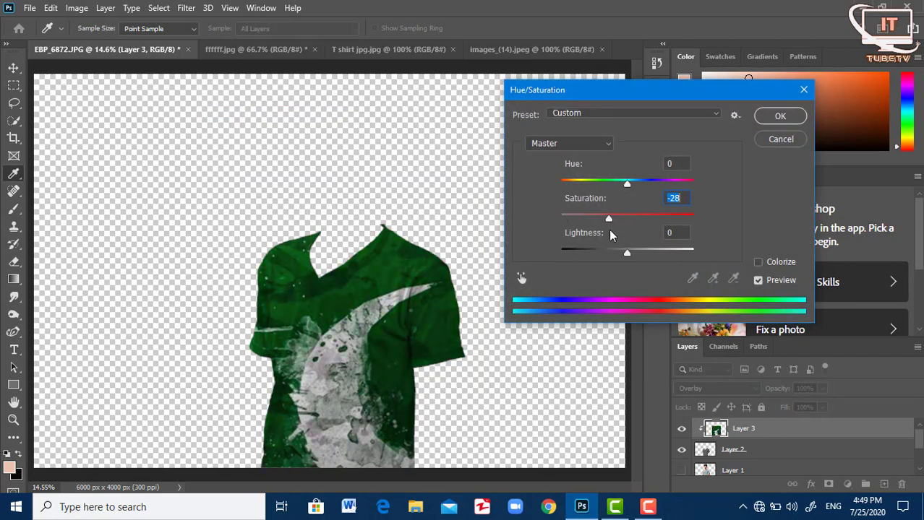
key("Return")
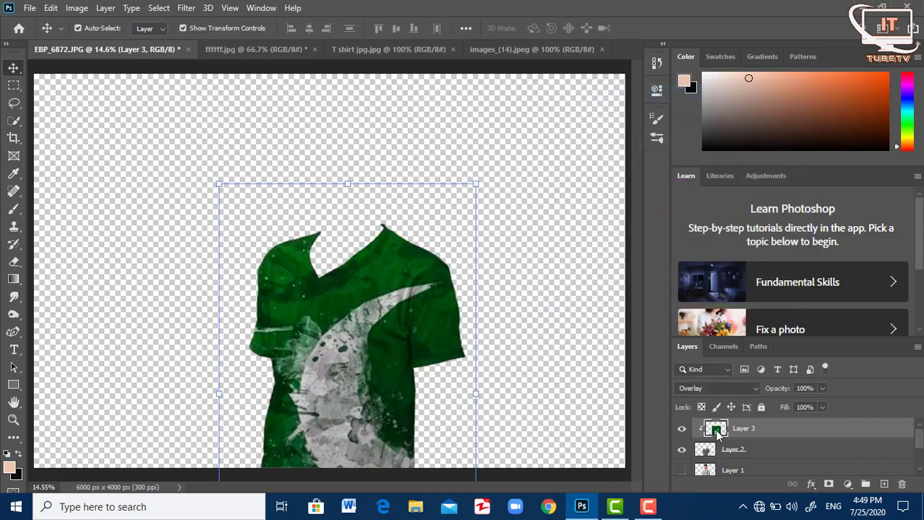
- Apply Hue/Saturation to Layer 2 with Saturation -100 and Lightness +6
left_click(721, 449)
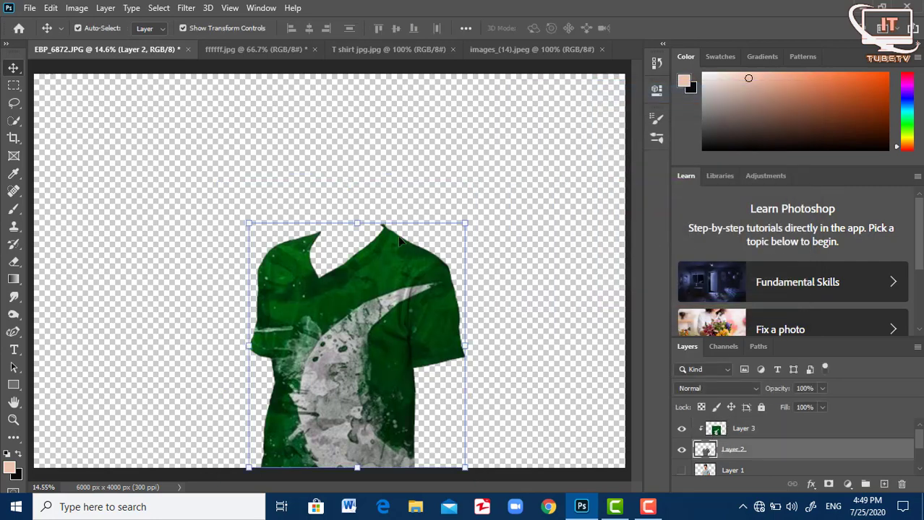
left_click(77, 8)
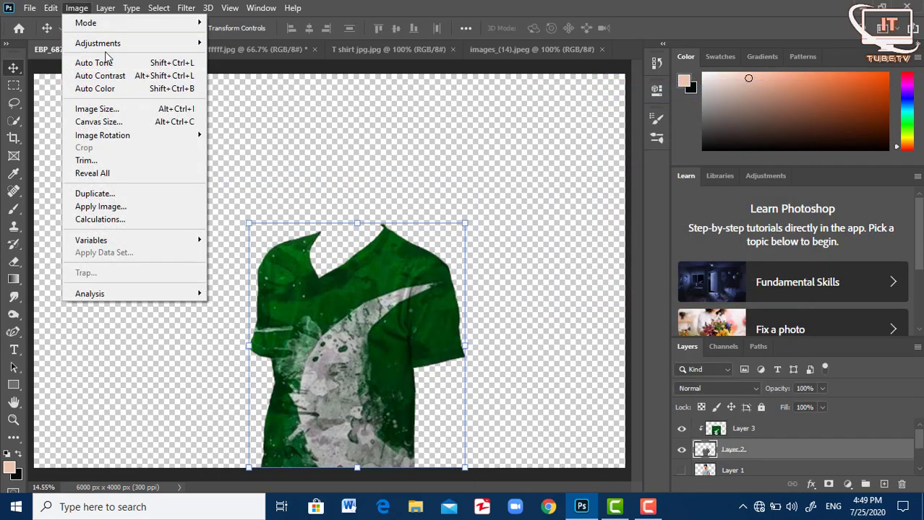
mouse_move(97, 43)
left_click(284, 118)
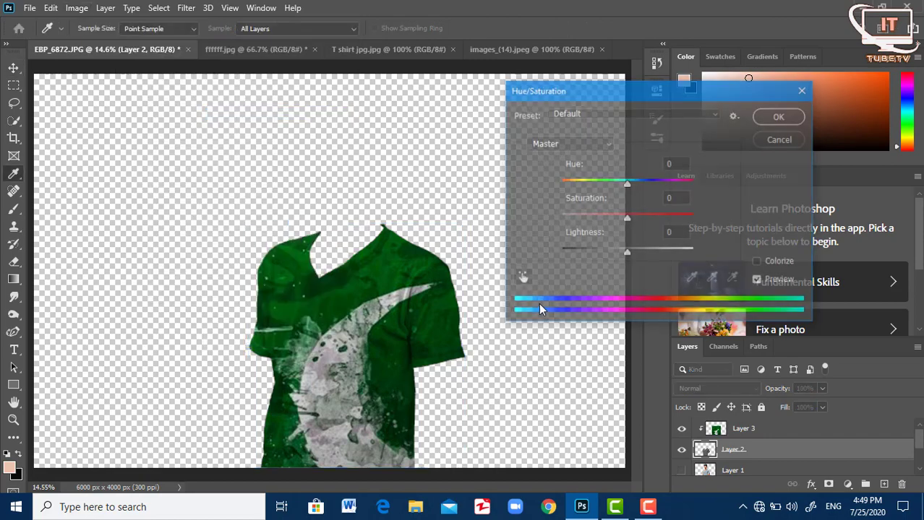
mouse_move(625, 222)
left_mouse_down()
mouse_move(575, 220)
mouse_move(557, 232)
left_mouse_up()
mouse_move(624, 254)
left_mouse_down()
mouse_move(641, 254)
mouse_move(616, 256)
mouse_move(633, 266)
left_mouse_up()
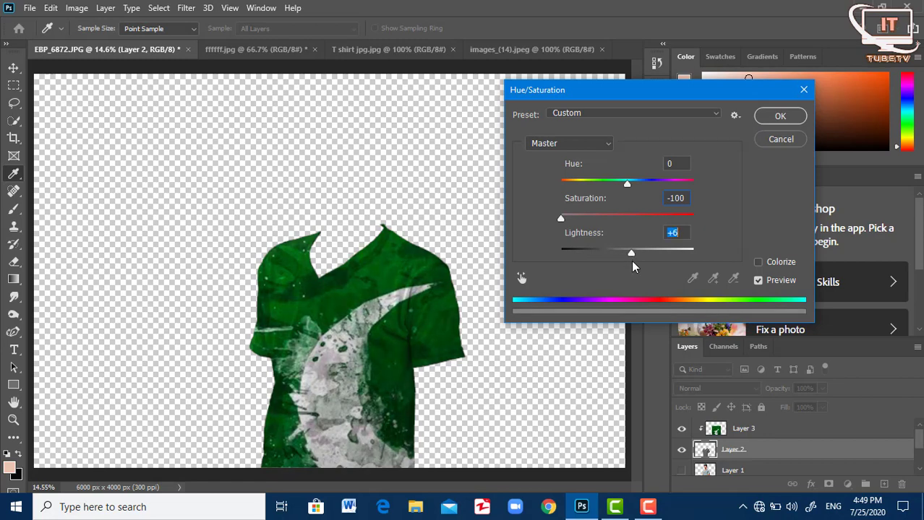
left_click(779, 117)
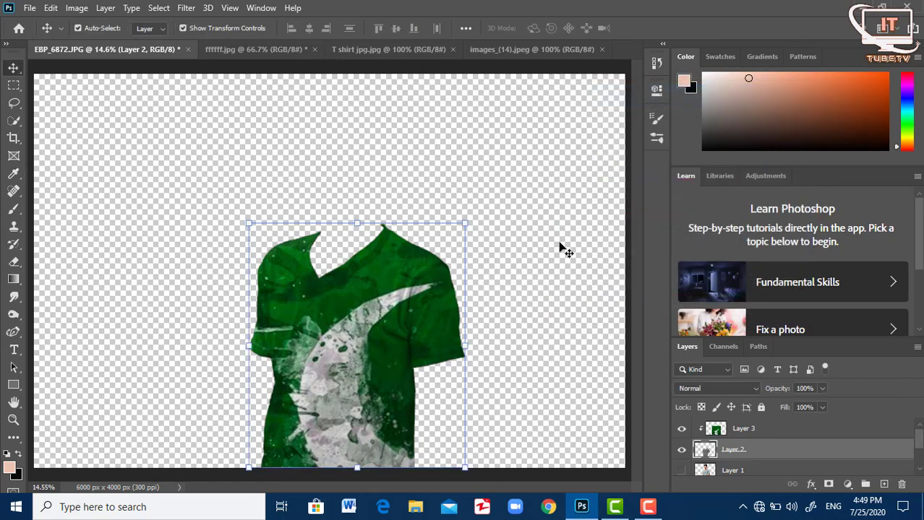
- On Layer 3, use Camera Raw HSL to shift the Greens hue and raise Greens luminance
left_click(766, 430)
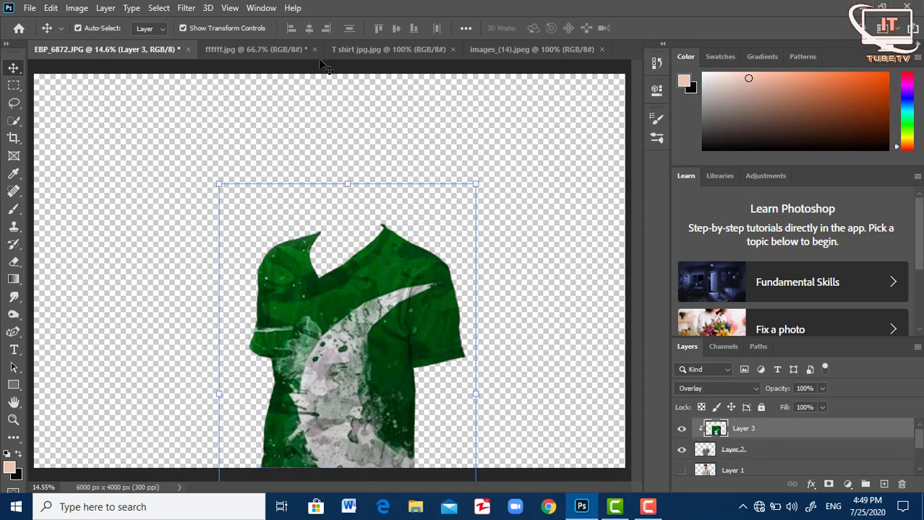
left_click(185, 8)
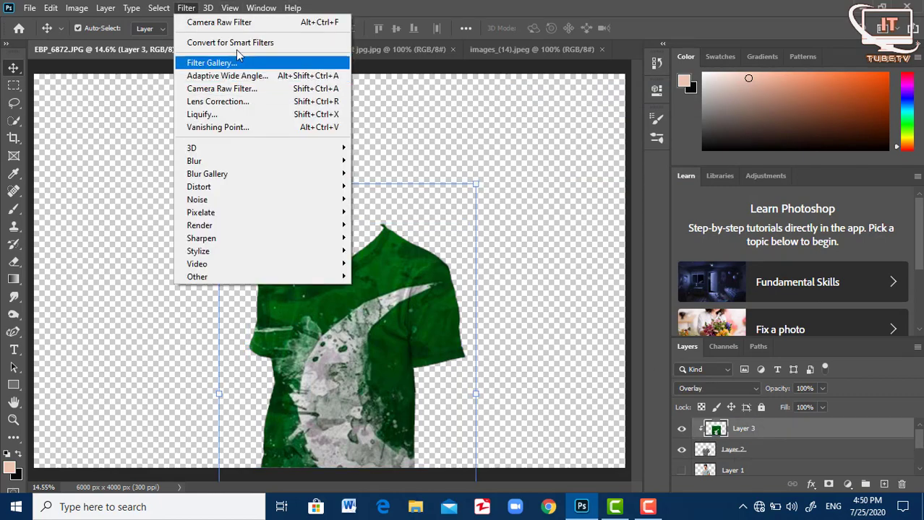
left_click(237, 89)
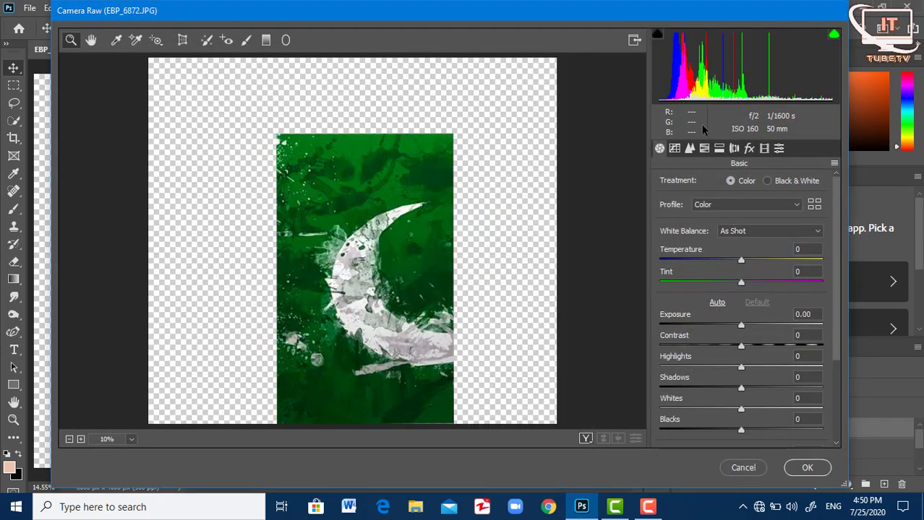
left_click(718, 149)
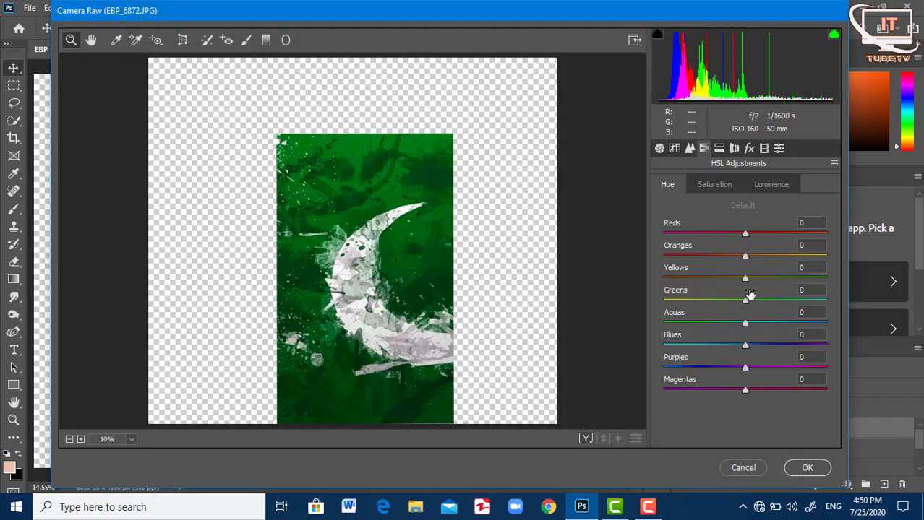
left_click_drag(750, 296, 775, 300)
left_click(732, 189)
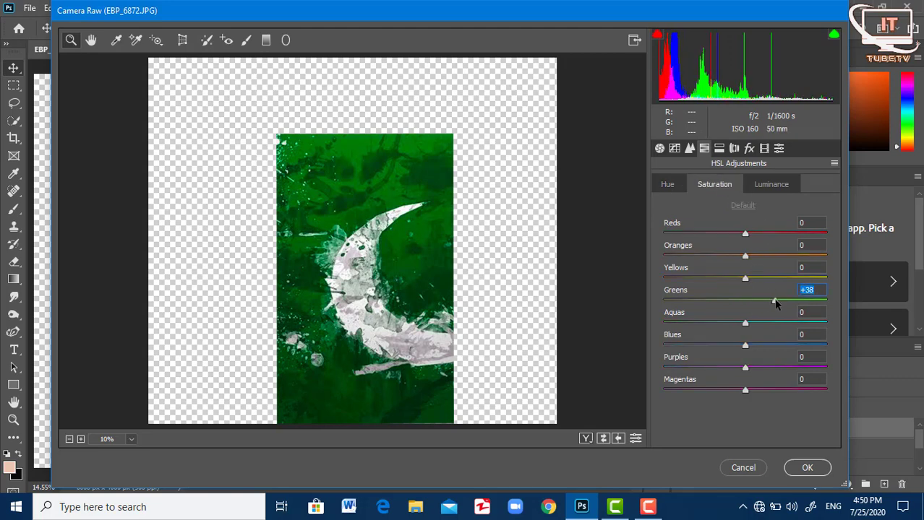
left_click(773, 187)
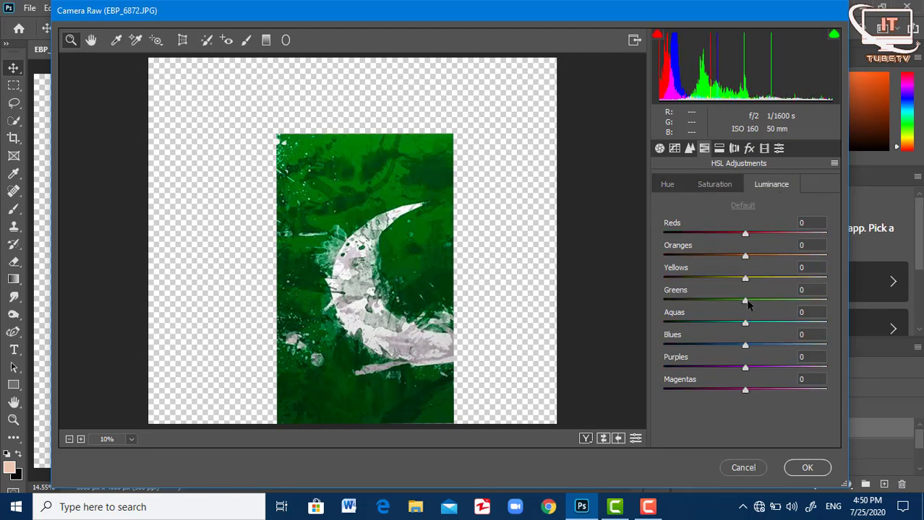
left_click_drag(746, 301, 791, 308)
left_click(807, 467)
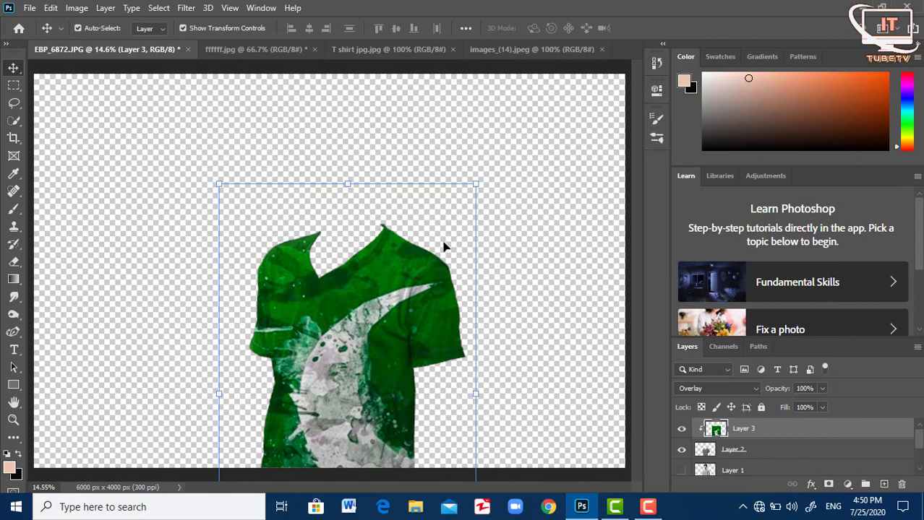
left_click(683, 472)
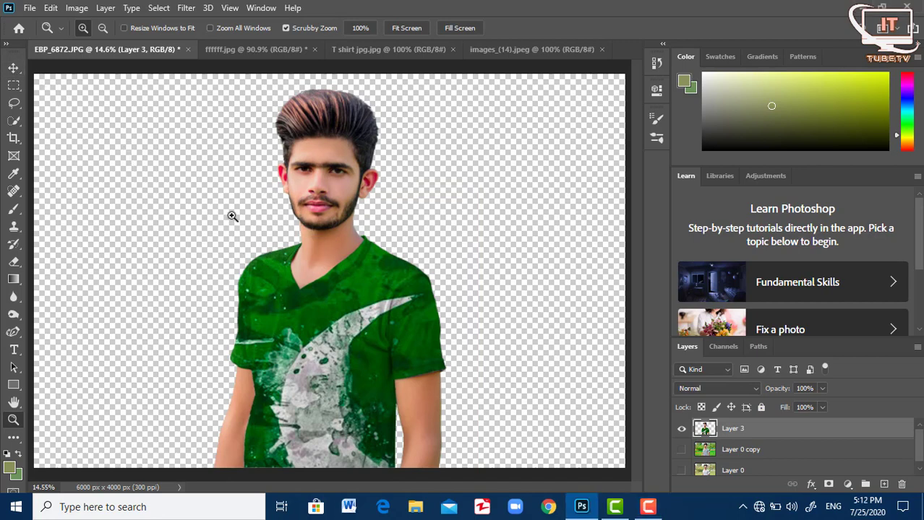
- Drag the man with the Move tool onto the ffffff.jpg flag background document
left_click(13, 67)
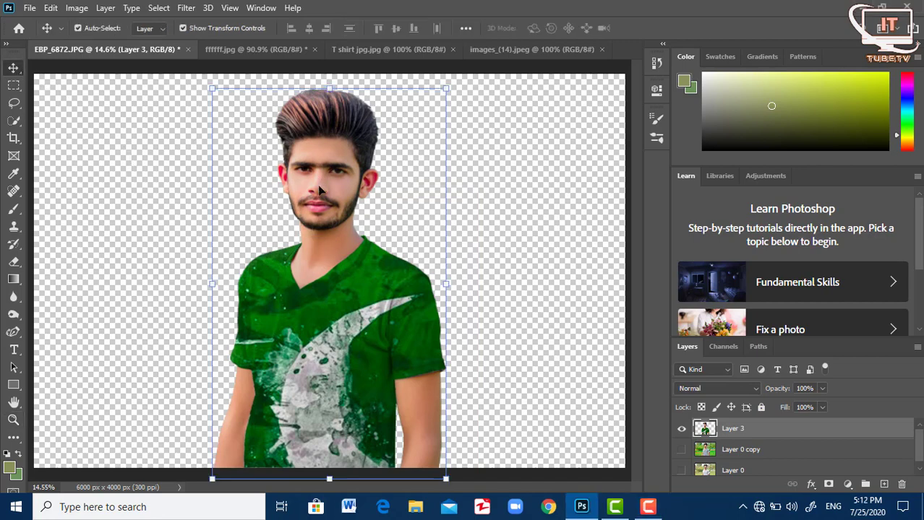
left_click_drag(329, 266, 325, 224)
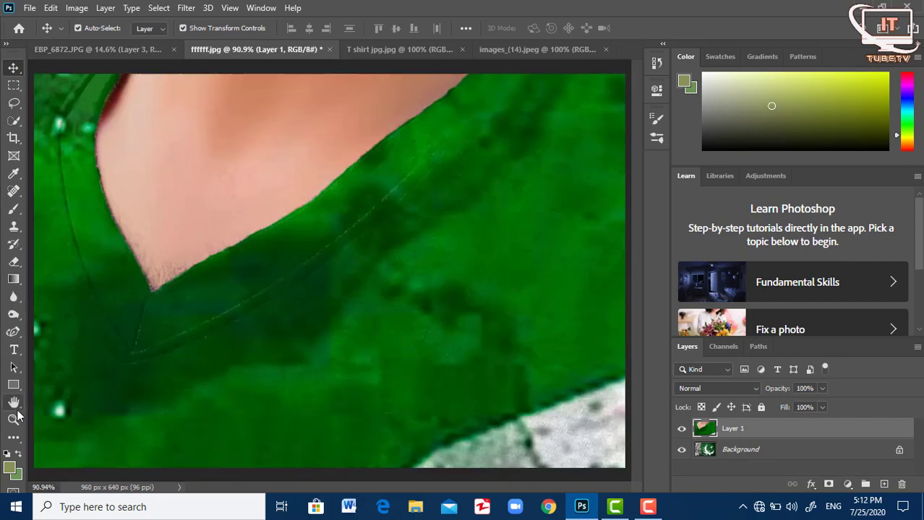
- Drop the man into the flag background and zoom out to see the whole portrait layer
left_click(13, 419)
left_click(102, 28)
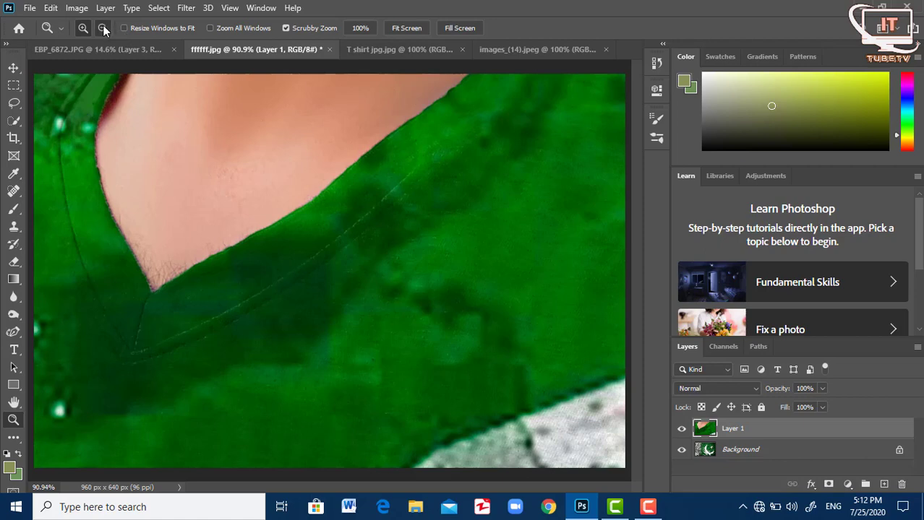
left_click(165, 120)
left_click(163, 120)
left_click(131, 145)
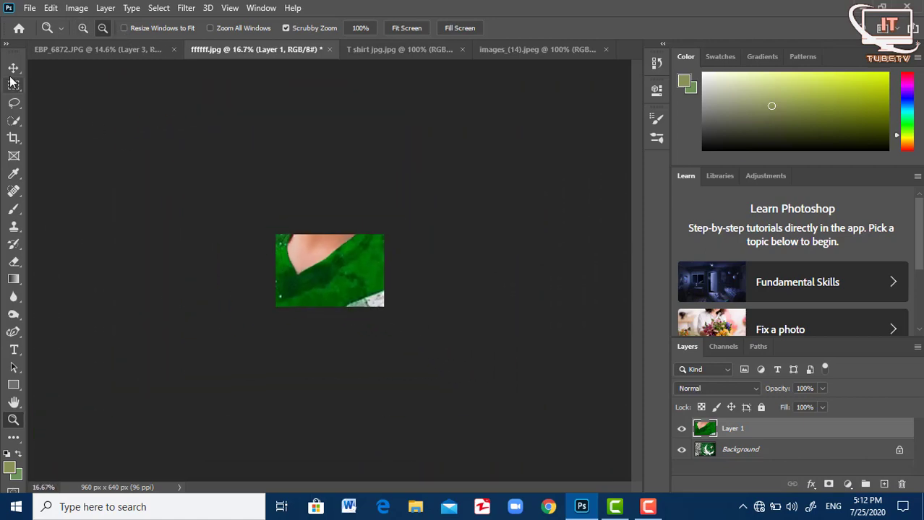
key("v")
left_click(14, 420)
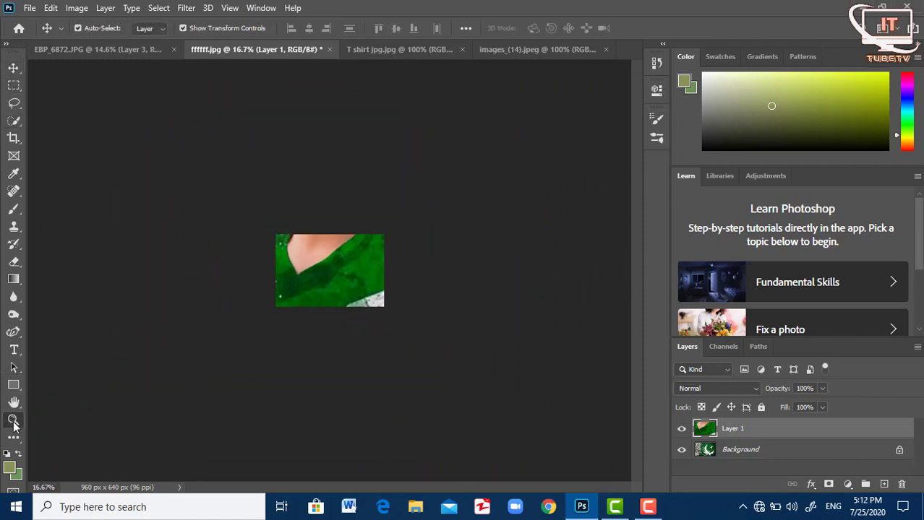
left_click(123, 374)
left_click(14, 67)
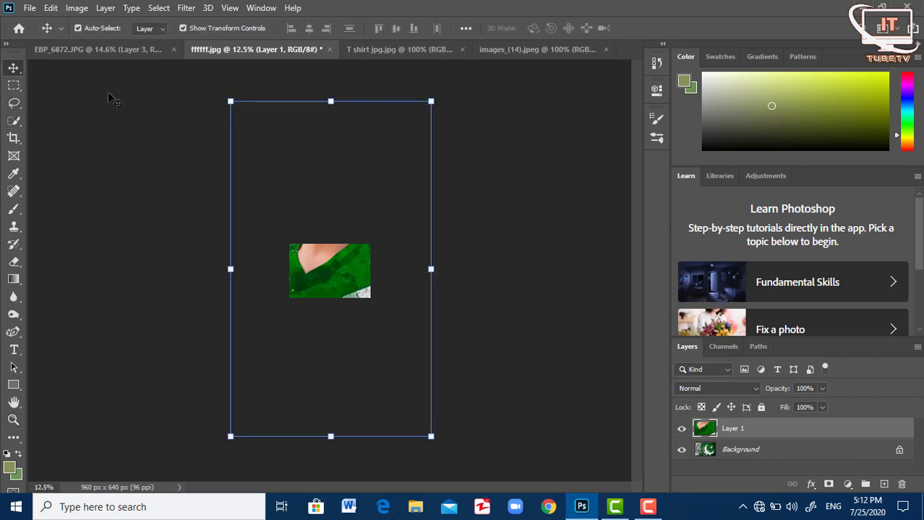
- Shrink Layer 1 to about 23% with Free Transform and fit the image to the window
left_click(431, 100)
left_click_drag(355, 207, 362, 215)
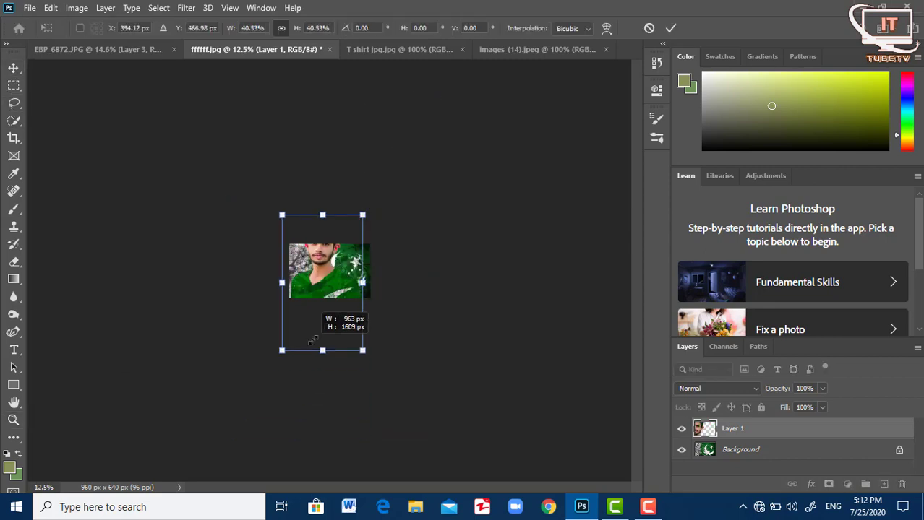
left_click_drag(252, 415, 318, 305)
left_click_drag(362, 214, 344, 248)
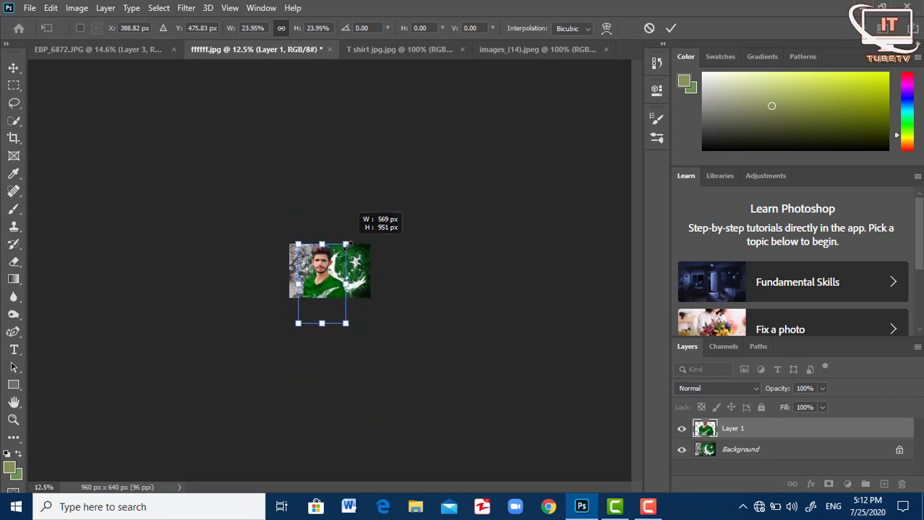
left_click(672, 29)
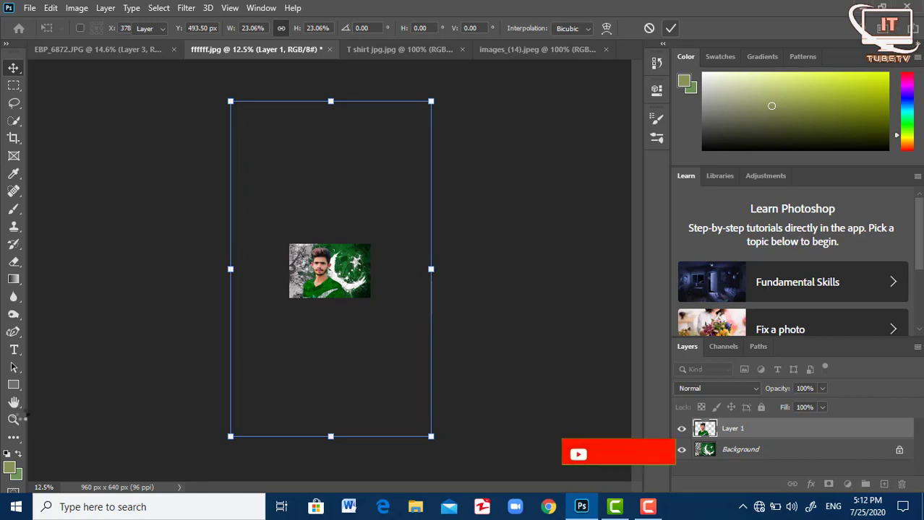
left_click(14, 420)
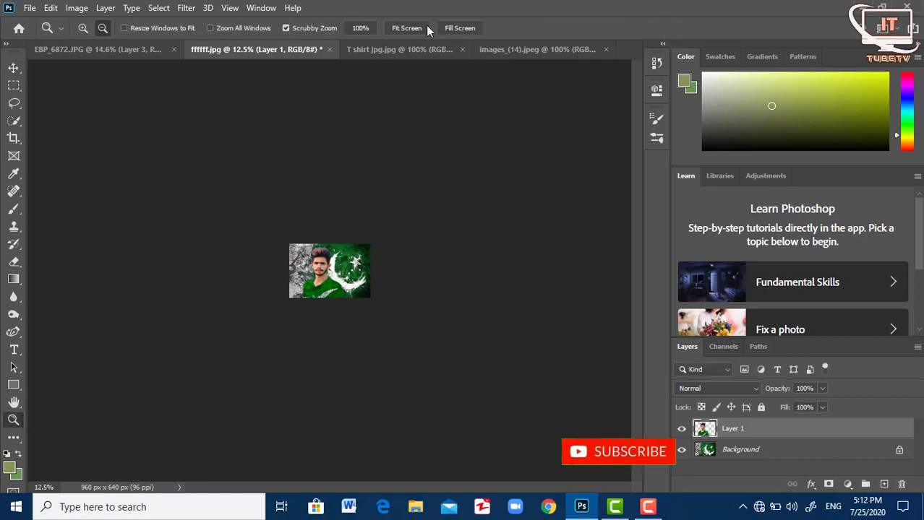
left_click(425, 29)
- Move the man right toward the crescent and resize him to about 80%
key("v")
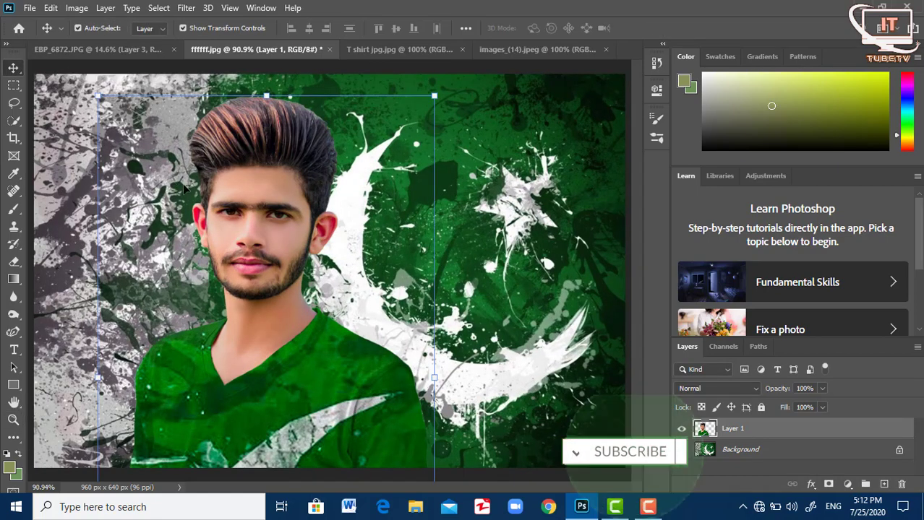
mouse_move(248, 180)
left_mouse_down()
mouse_move(377, 175)
mouse_move(336, 210)
left_mouse_up()
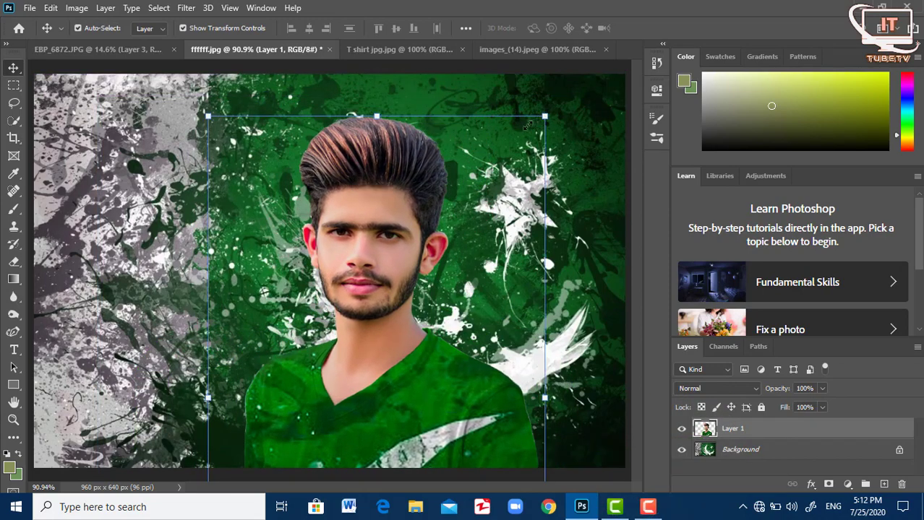
left_click_drag(527, 125, 499, 155)
mouse_move(379, 270)
left_mouse_down()
mouse_move(471, 130)
mouse_move(454, 166)
left_mouse_up()
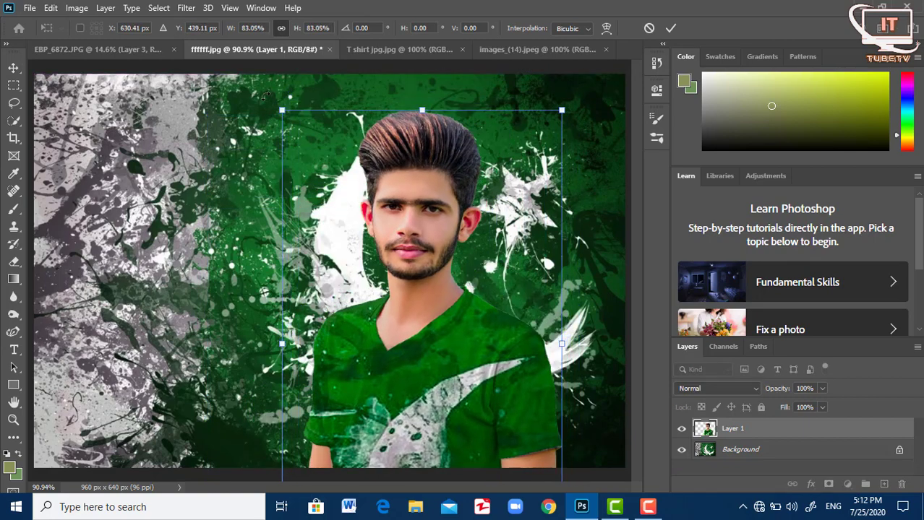
left_click_drag(281, 108, 289, 116)
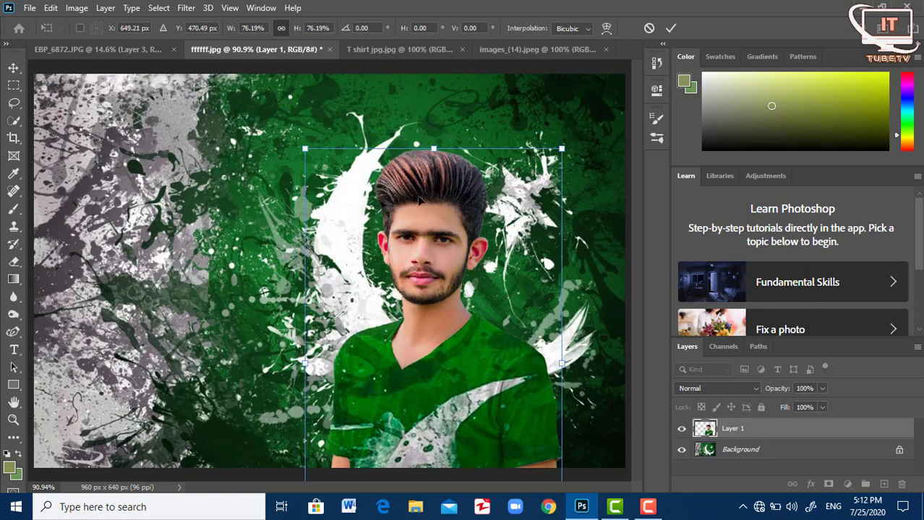
mouse_move(400, 156)
left_mouse_down()
mouse_move(409, 177)
mouse_move(415, 166)
mouse_move(409, 183)
left_mouse_up()
left_click_drag(296, 124, 281, 102)
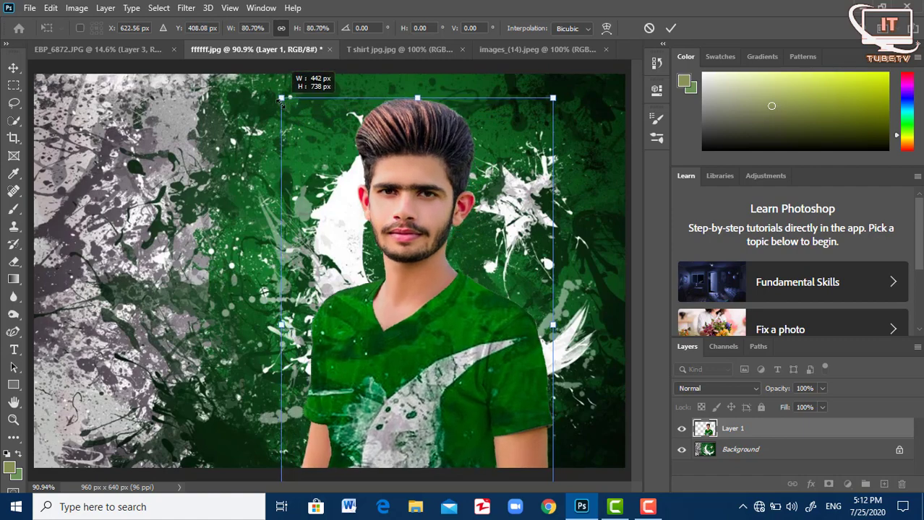
left_click_drag(282, 103, 281, 100)
left_click_drag(422, 285, 430, 281)
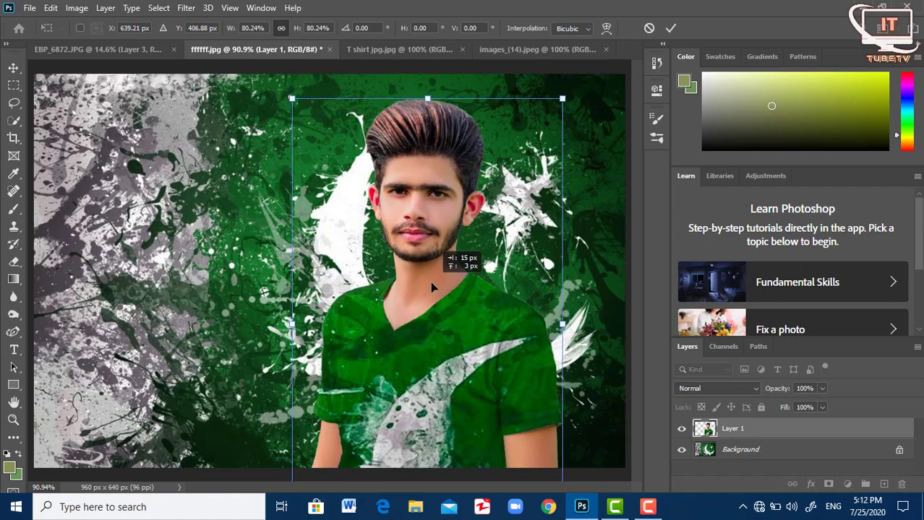
left_click(670, 29)
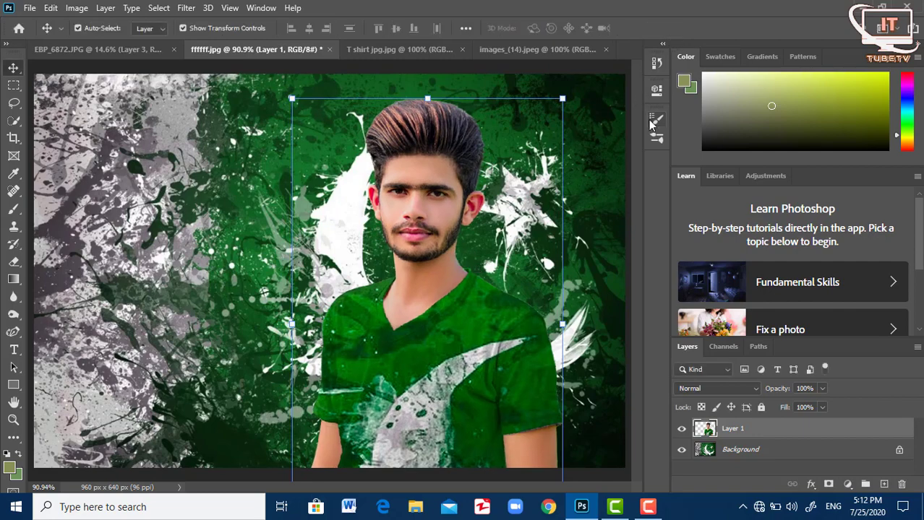
left_click(211, 195)
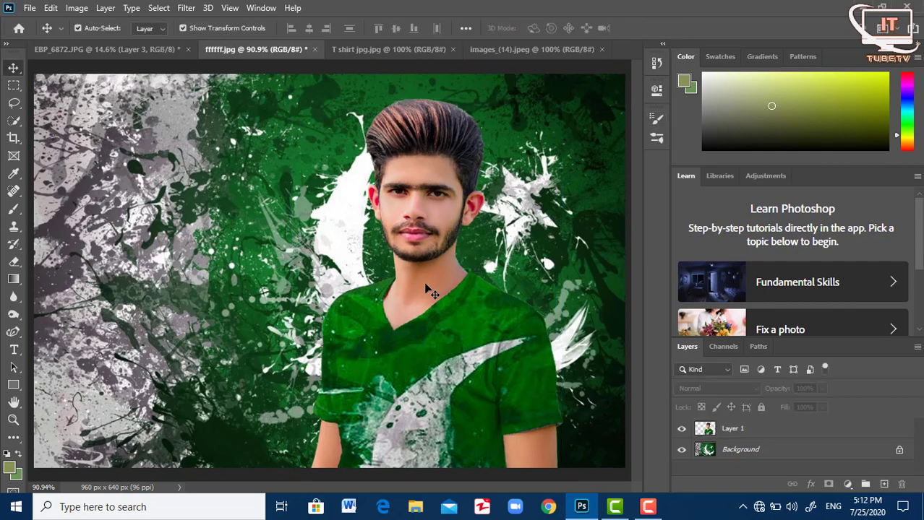
- Enlarge Layer 1 slightly to about 101% with a second Free Transform
left_click(427, 148)
key("ctrl+t")
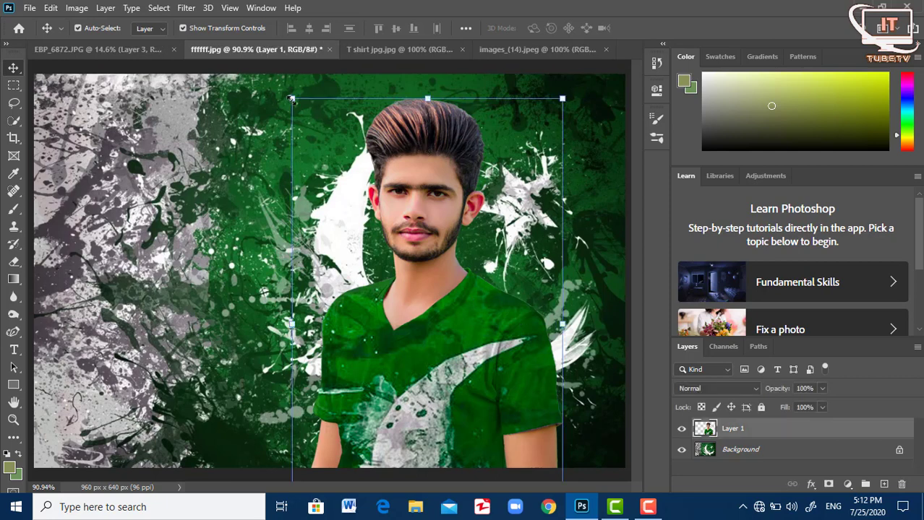
left_click_drag(285, 93, 272, 79)
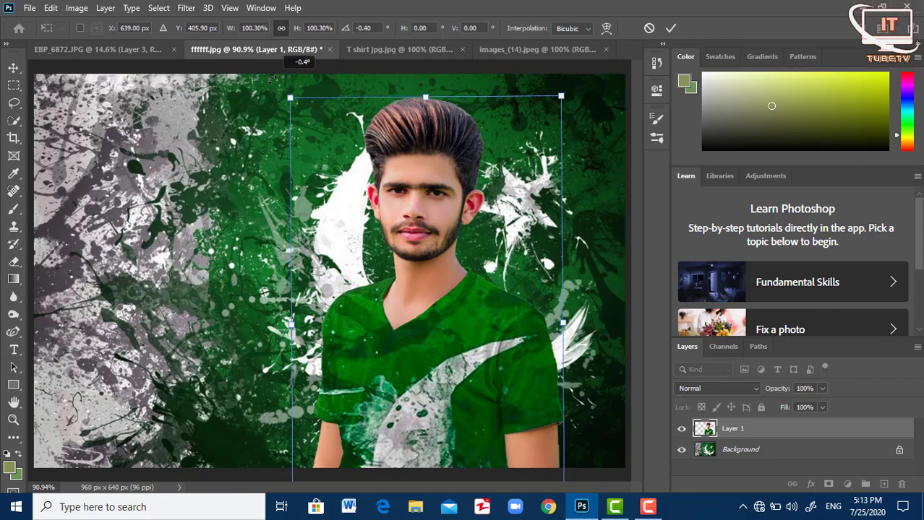
left_click(669, 28)
left_click_drag(290, 96, 288, 90)
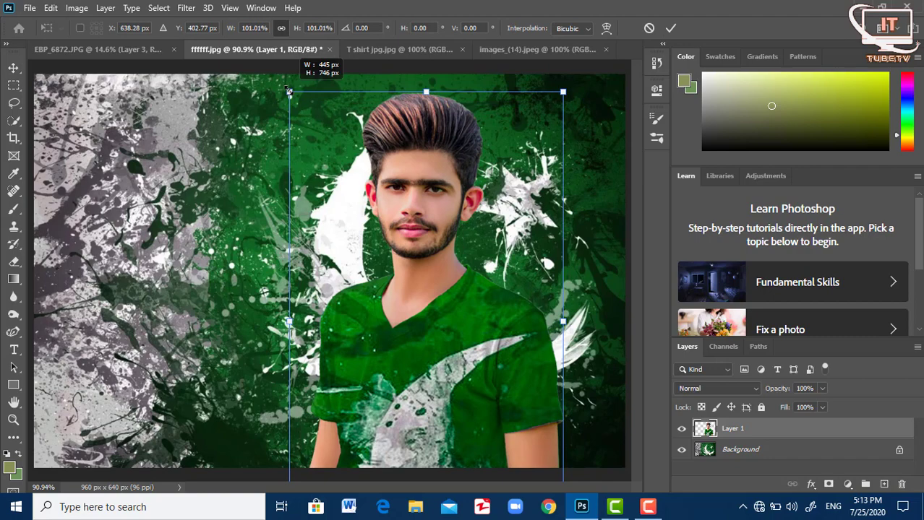
left_click(671, 29)
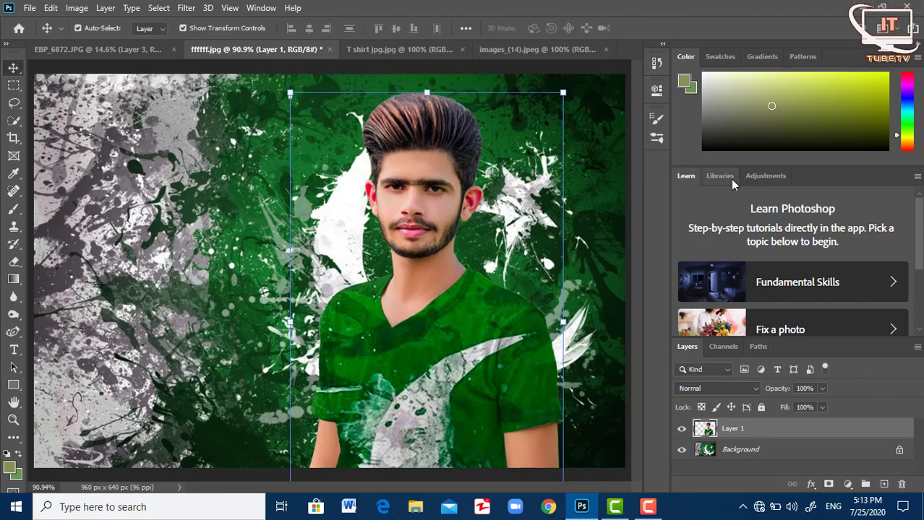
left_click(714, 451)
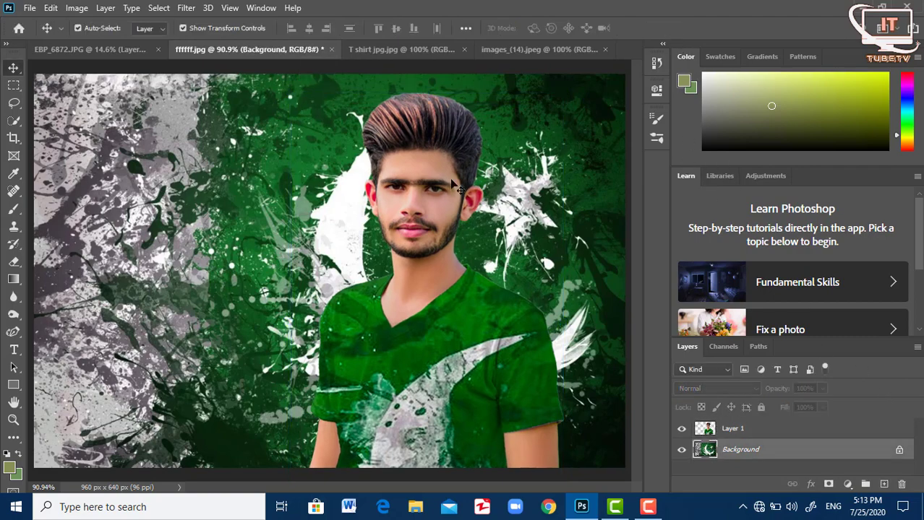
- Apply a 2.6-pixel Gaussian Blur to the flag Background layer
left_click(197, 8)
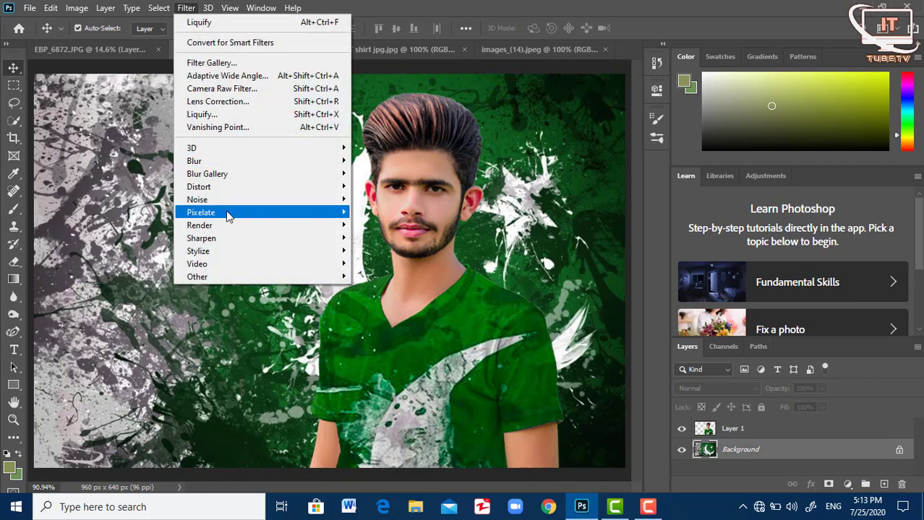
mouse_move(193, 161)
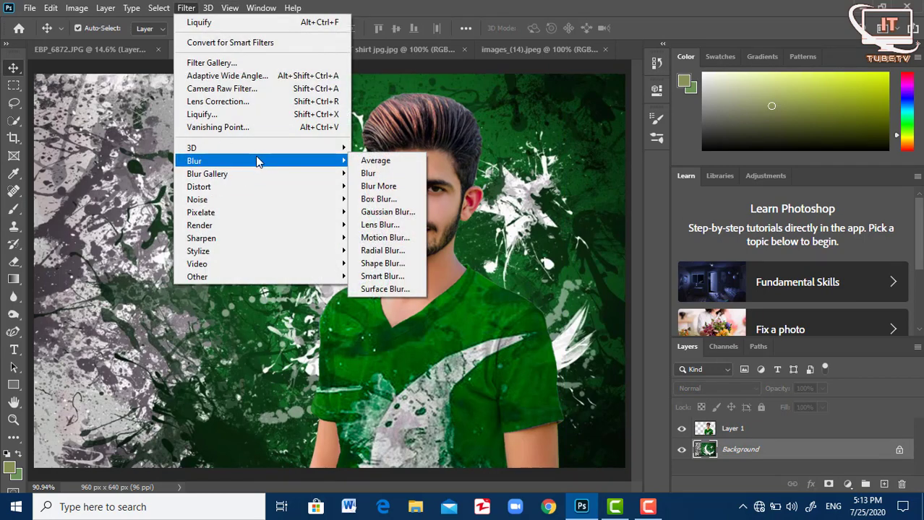
left_click(392, 214)
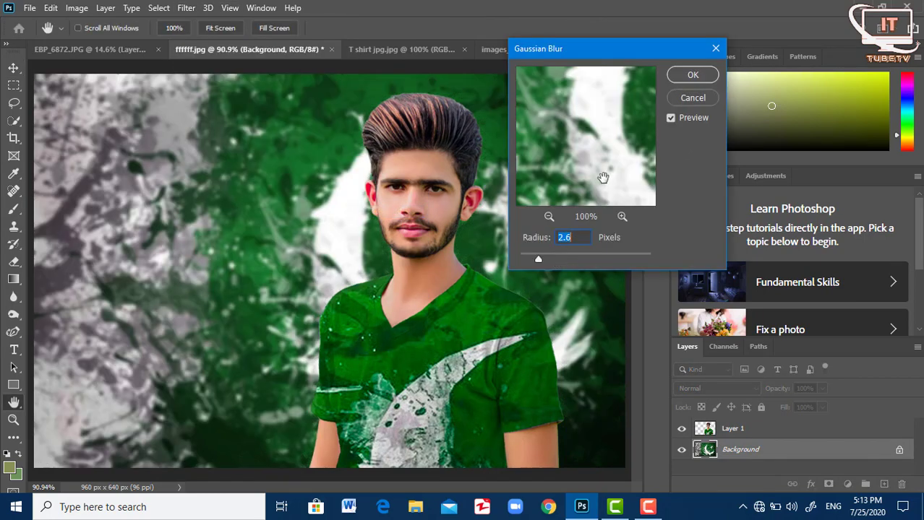
left_click(688, 73)
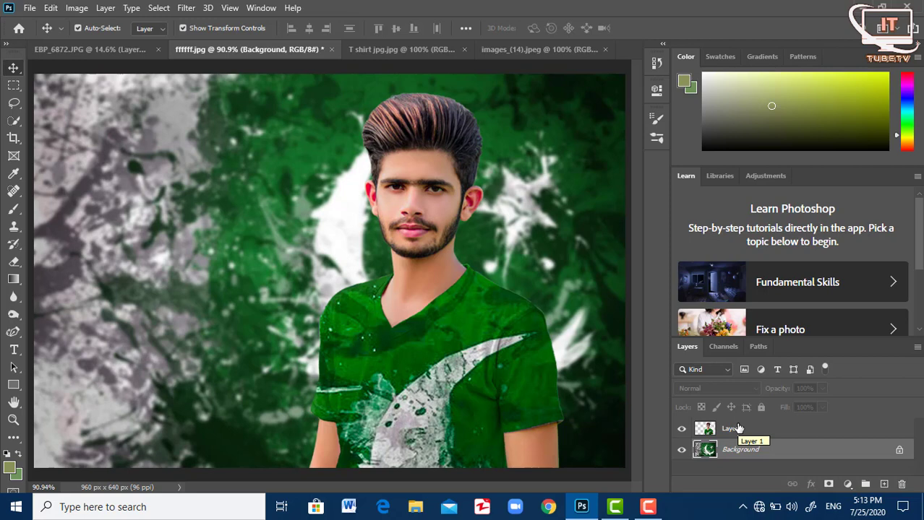
double_click(738, 429)
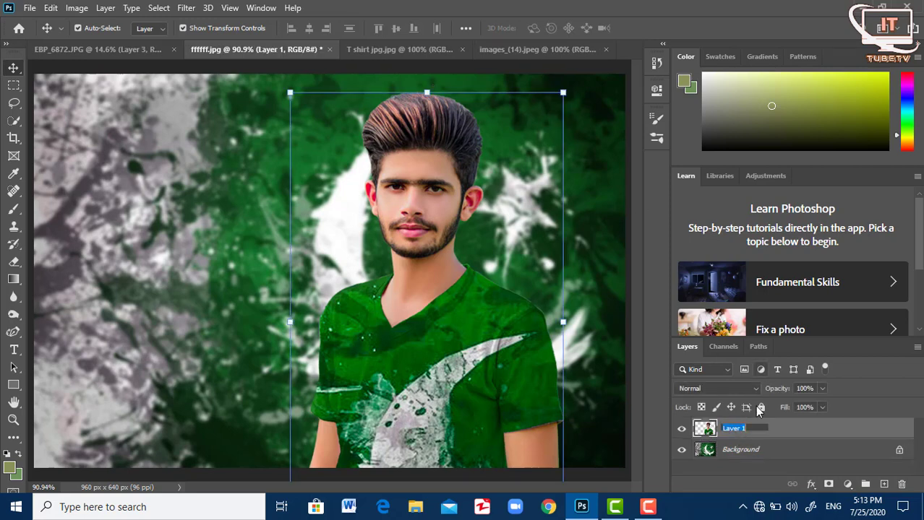
- Merge both layers, then in Camera Raw set Shadows -25, Whites -38, Blacks -28, Saturation +8
left_click(743, 451)
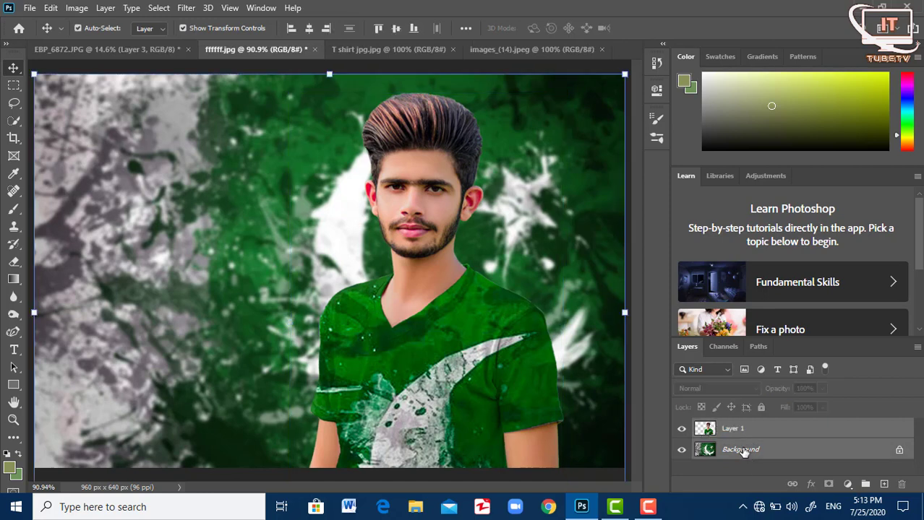
right_click(743, 451)
left_click(770, 392)
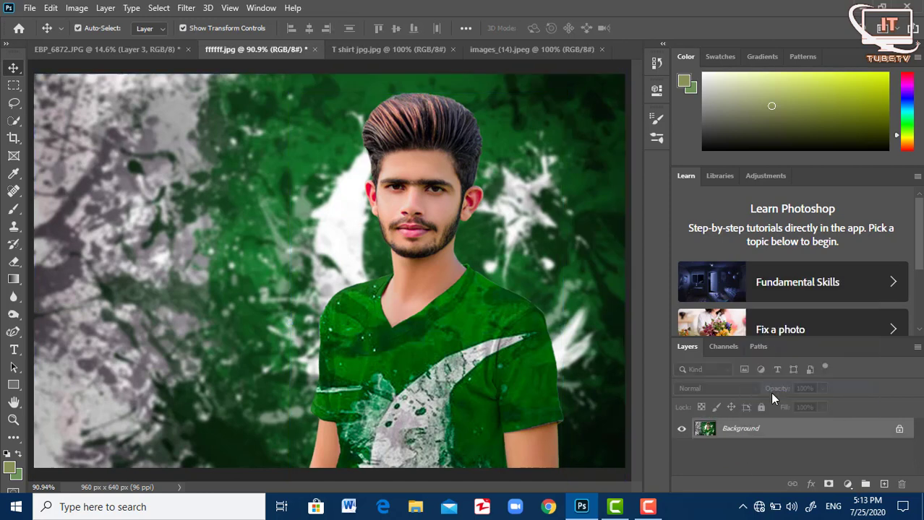
left_click(180, 10)
mouse_move(194, 162)
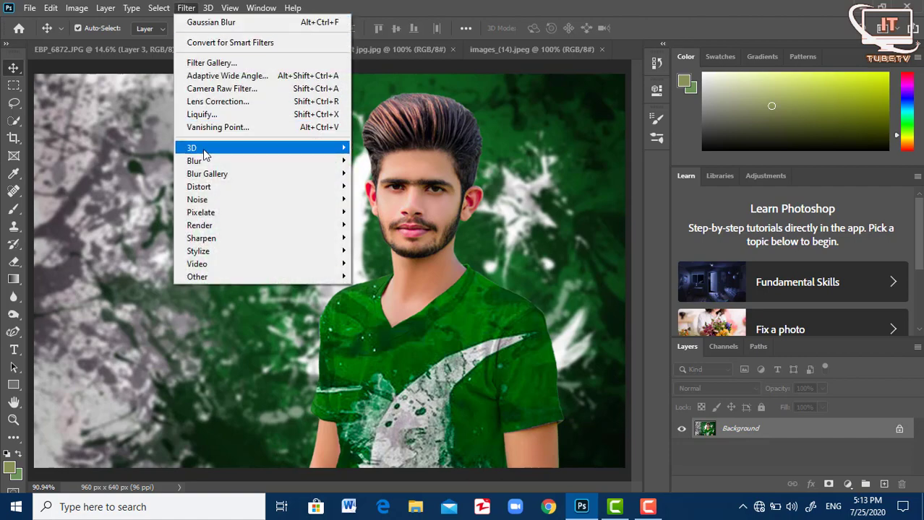
left_click(220, 88)
left_click_drag(740, 325, 742, 326)
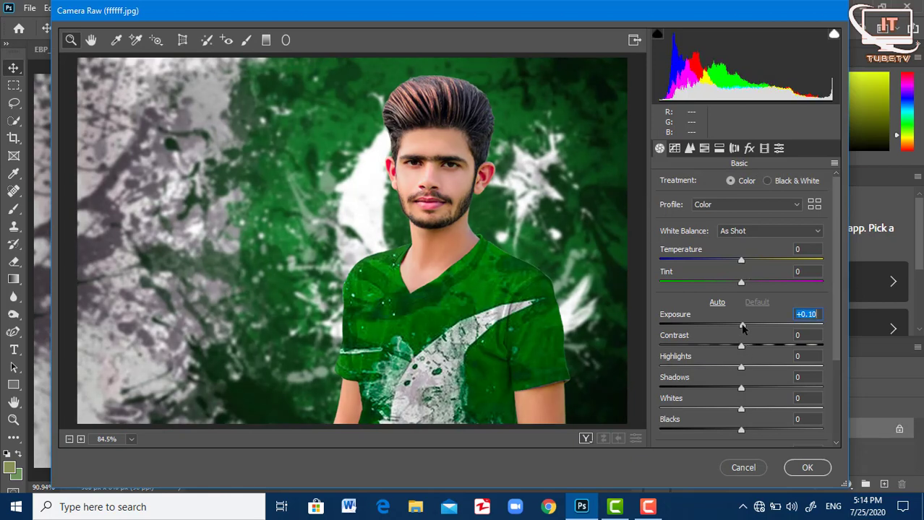
left_click_drag(741, 388, 721, 389)
scroll(740, 347, "down", 2)
mouse_move(741, 333)
left_mouse_down()
mouse_move(709, 333)
mouse_move(727, 354)
mouse_move(717, 354)
mouse_move(748, 362)
left_mouse_up()
scroll(730, 347, "down", 2)
left_click_drag(741, 416, 750, 437)
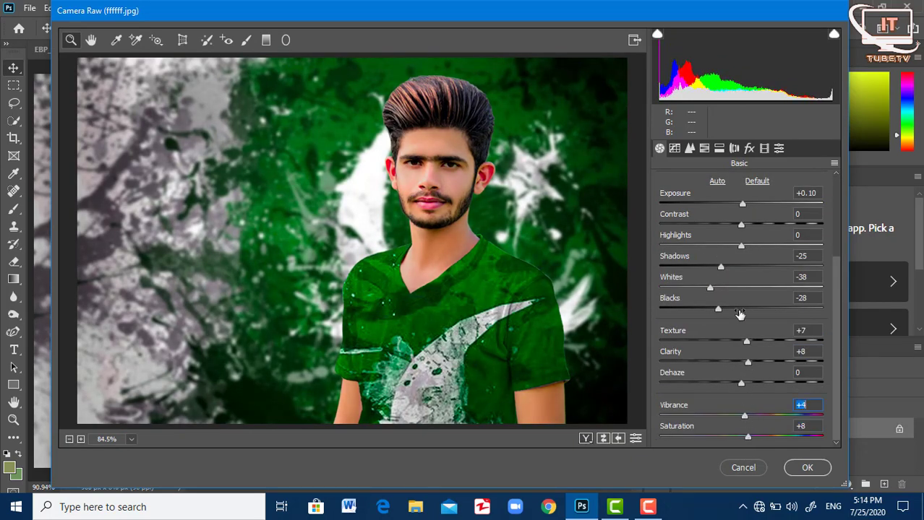
- Boost the greens' saturation in Camera Raw HSL and set sharpening amount to 24
left_click(704, 148)
left_click_drag(745, 301, 776, 300)
left_click(771, 185)
left_click(667, 185)
left_click(689, 149)
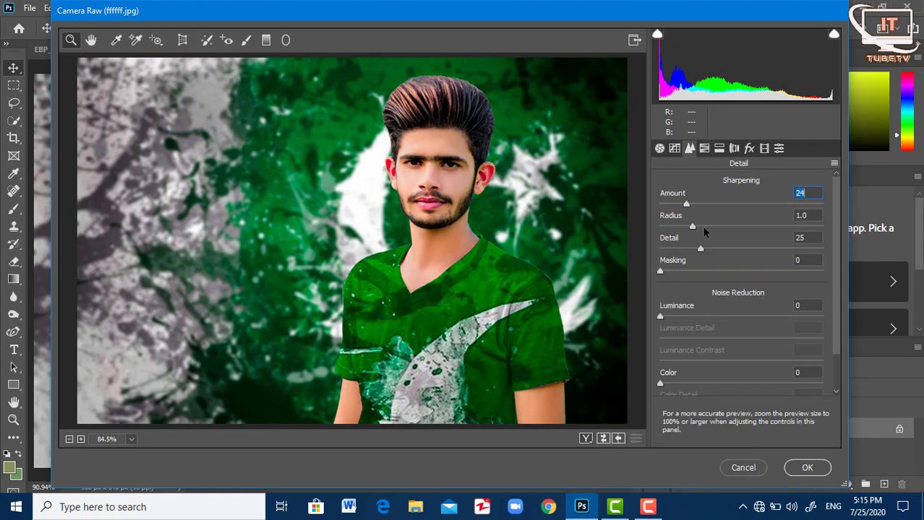
left_click_drag(696, 248, 686, 256)
left_click(803, 471)
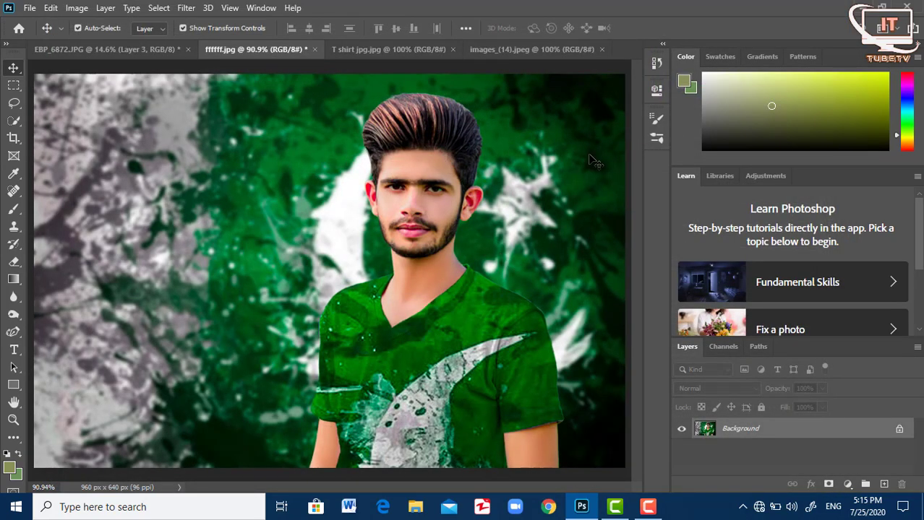
- Add a white 30 pt text layer reading HAPPY on the left of the photo
key("t")
key("ctrl+minus")
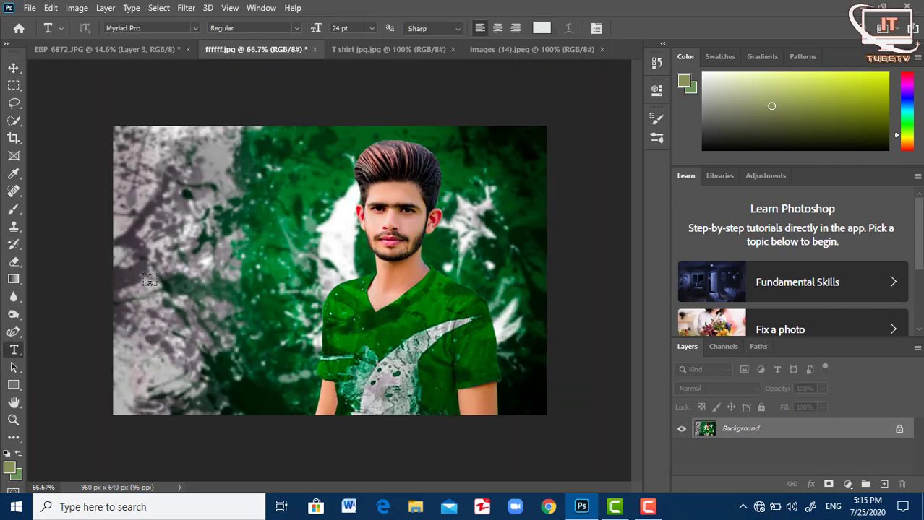
left_click(152, 280)
left_click(371, 29)
left_click(358, 160)
key("BackSpace")
type("h")
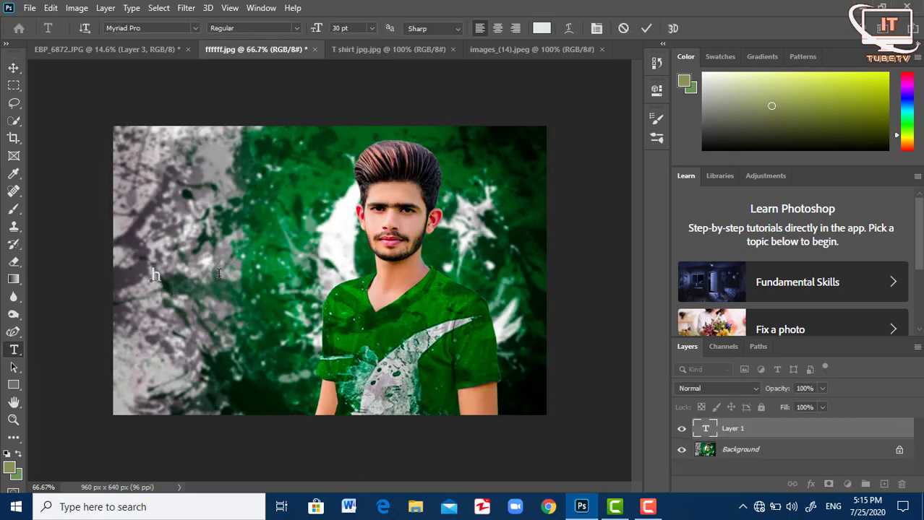
type("HAPPY")
key("ctrl+Return")
key("v")
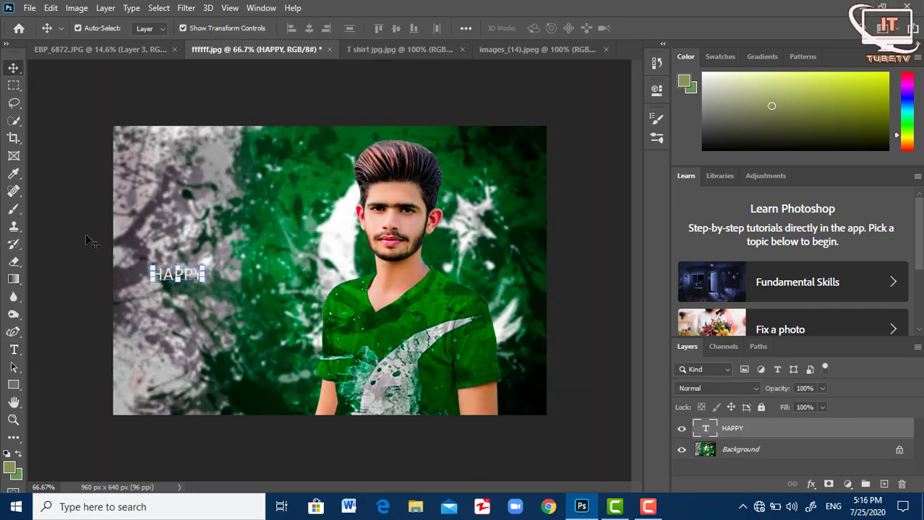
- Add INDEPENDENCE and DAY as separate text layers stacked below HAPPY
left_click(14, 350)
left_click(154, 291)
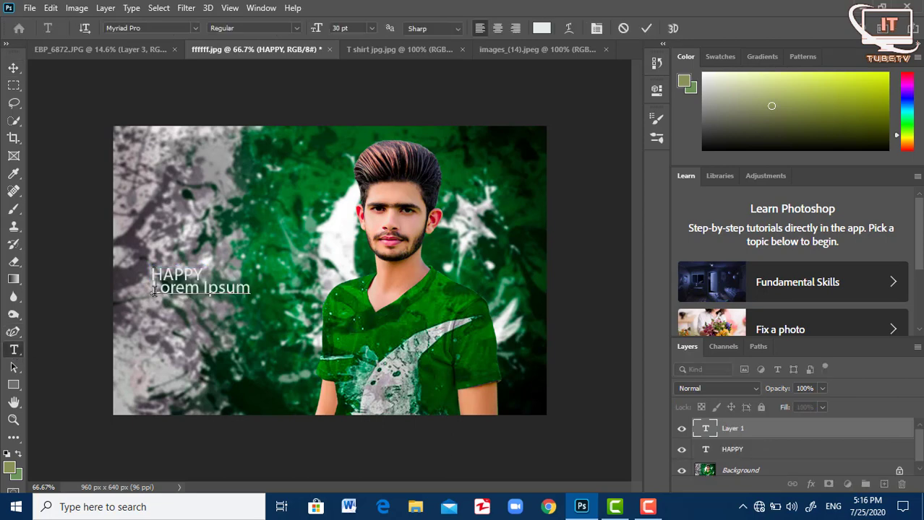
type("INDEPENDENCE")
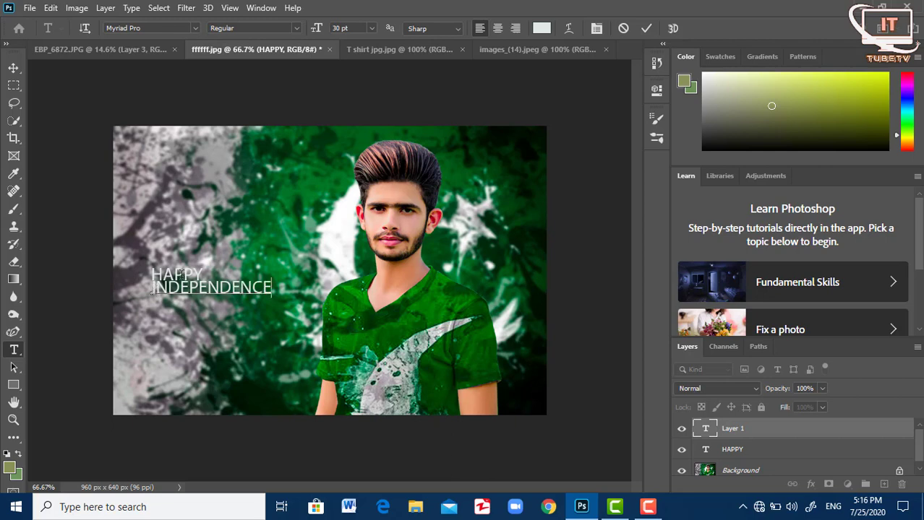
key("ctrl+Return")
left_click(159, 309)
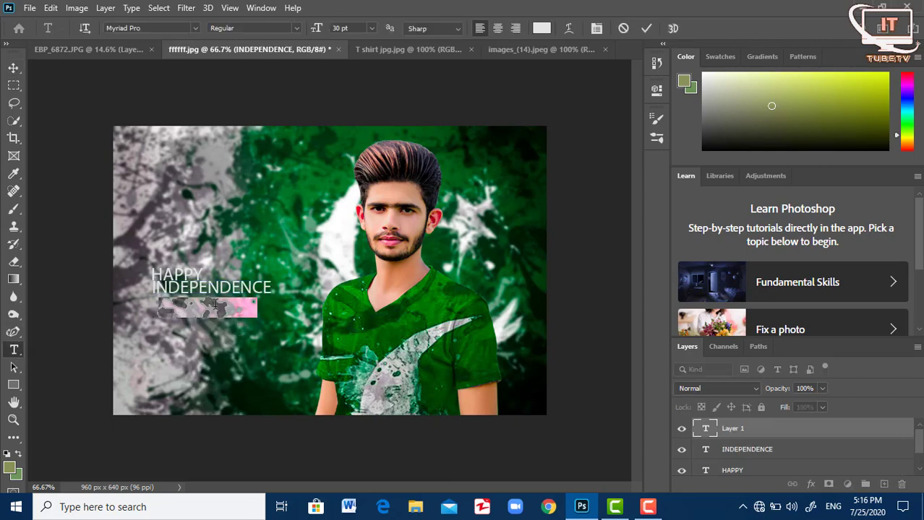
type("DAY")
key("ctrl+Return")
left_click_drag(150, 275, 204, 275)
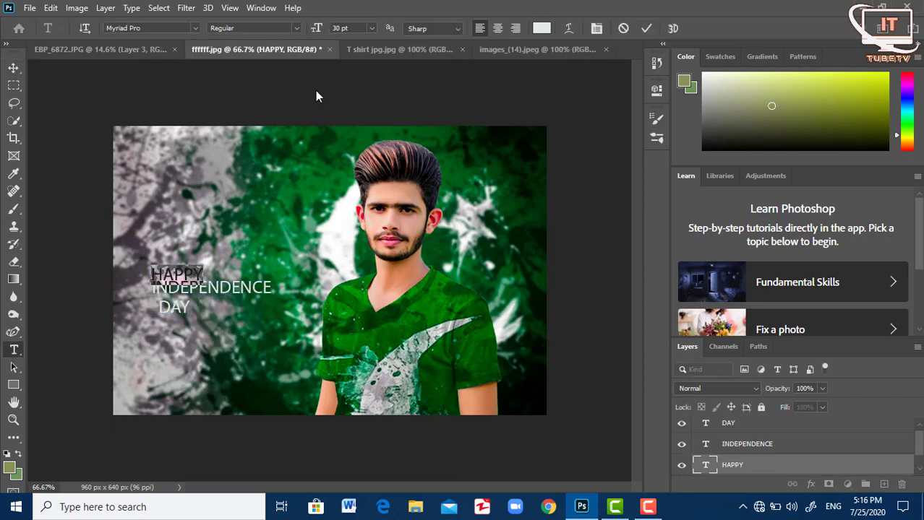
left_click(289, 28)
- Set HAPPY, INDEPENDENCE and DAY to Bold
left_click(13, 67)
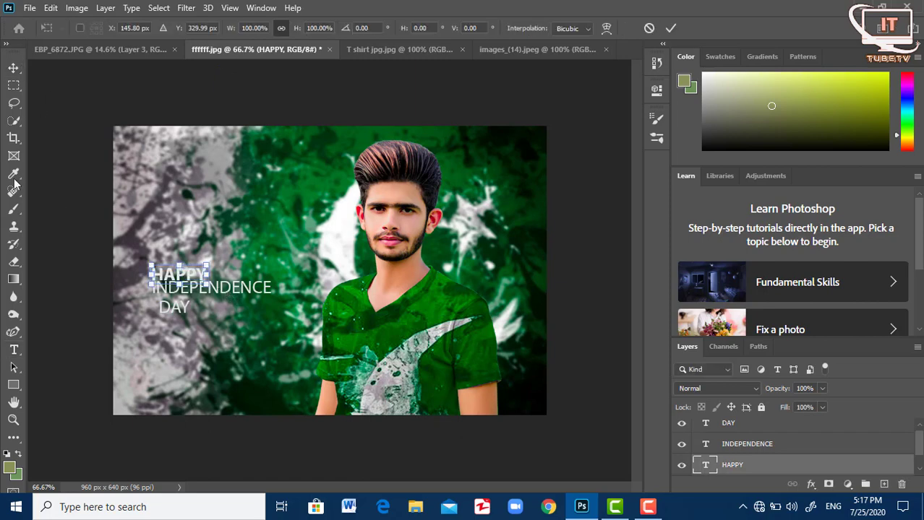
left_click(253, 290)
double_click(253, 289)
left_click(289, 28)
left_click(268, 64)
double_click(174, 307)
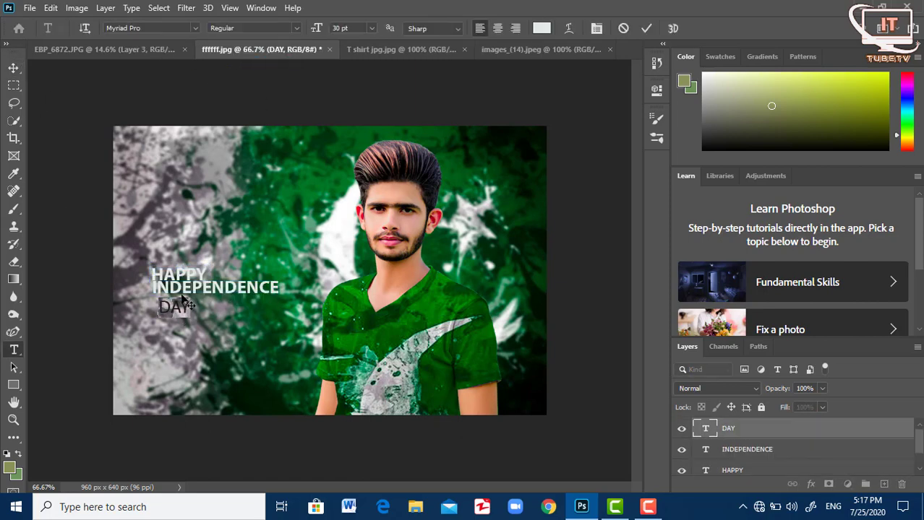
left_click(289, 28)
left_click(271, 64)
- Enlarge HAPPY to about 157% and INDEPENDENCE to about 130%, repositioning both
left_click(13, 67)
left_click(173, 275)
left_click_drag(150, 268, 128, 253)
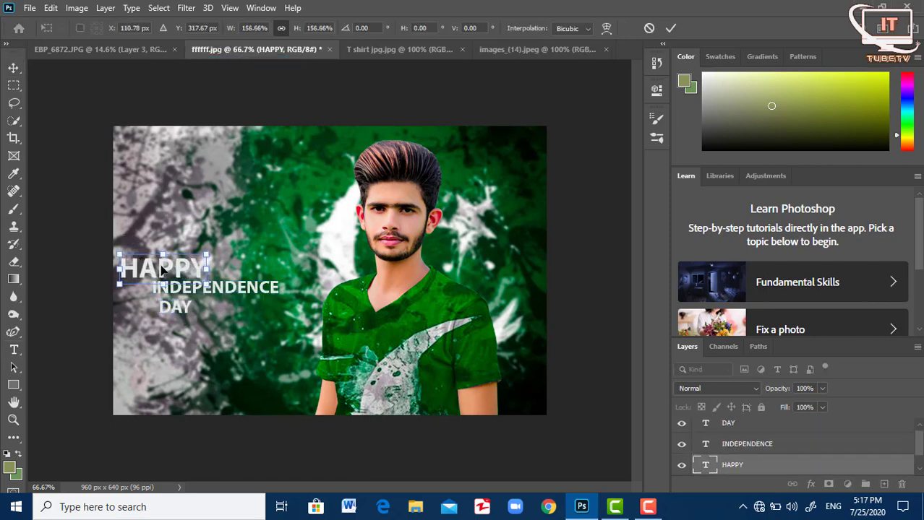
left_click_drag(188, 269, 199, 245)
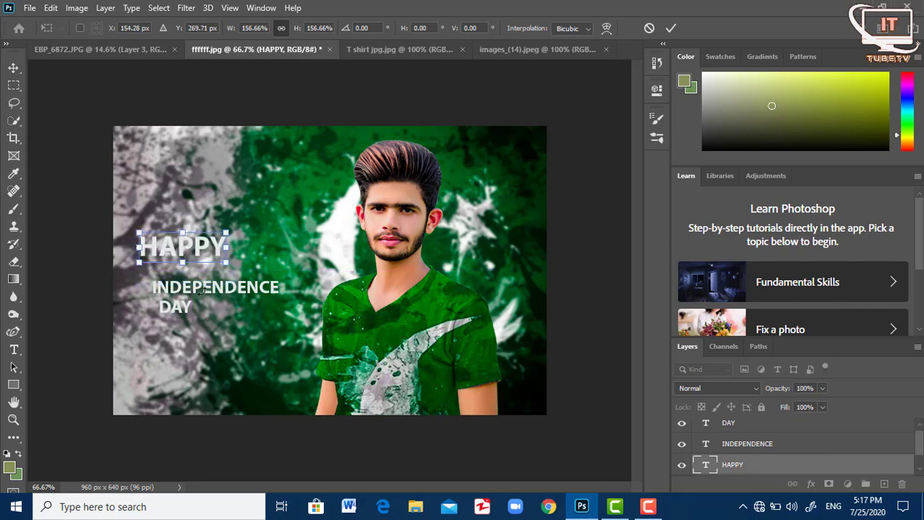
left_click(13, 67)
left_click(240, 293)
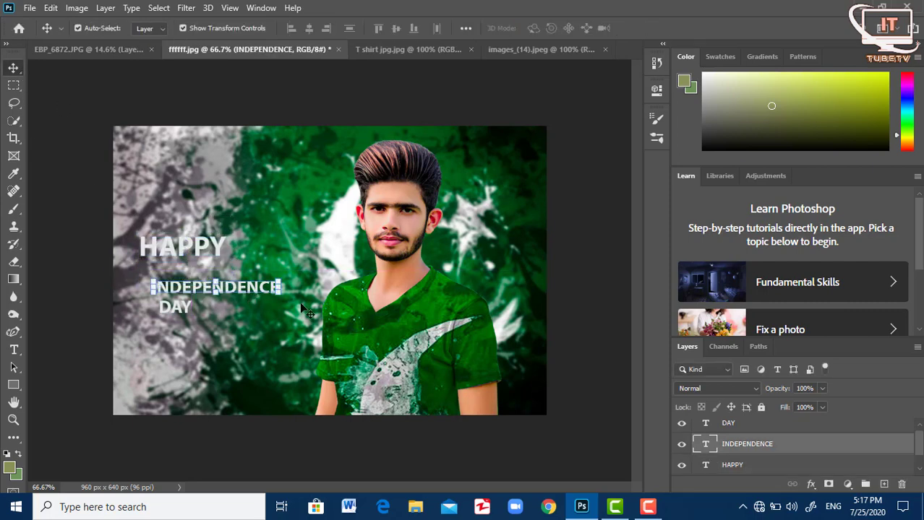
left_click_drag(280, 290, 350, 290)
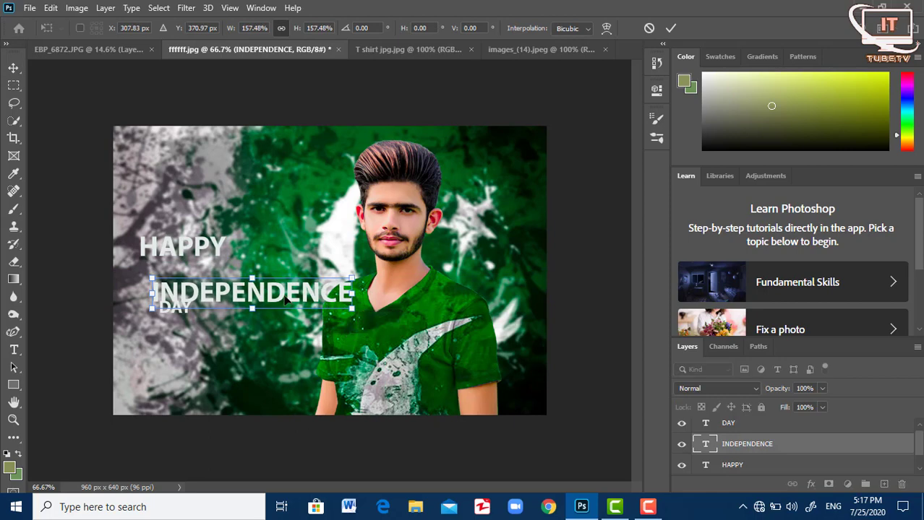
left_click_drag(273, 295, 264, 290)
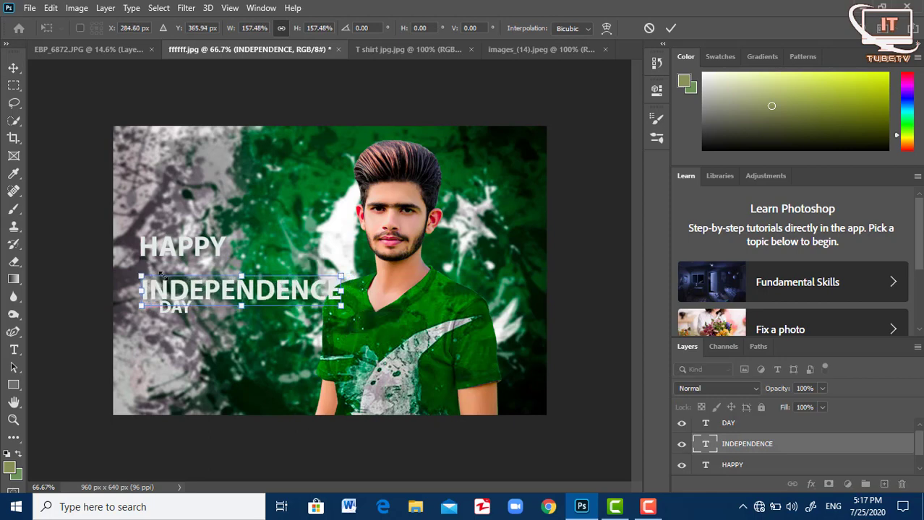
left_click_drag(141, 277, 176, 282)
left_click_drag(251, 298, 227, 349)
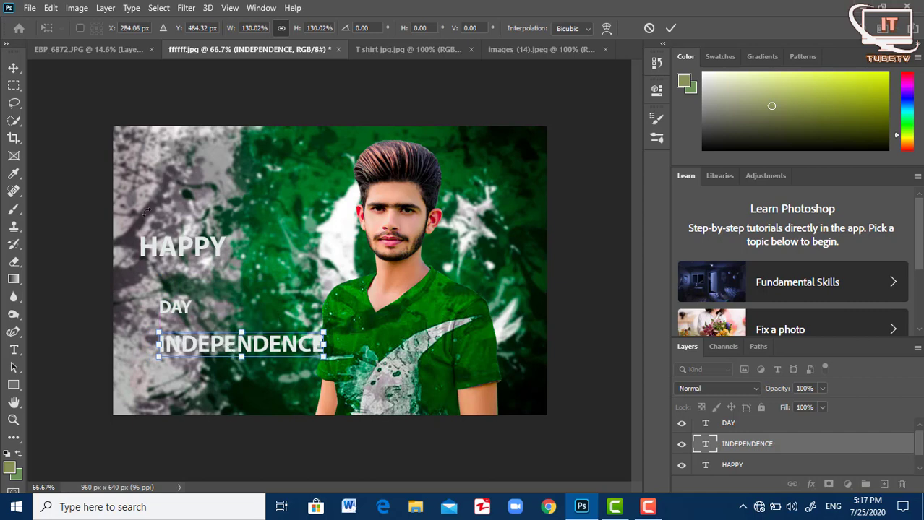
key("Return")
- Move HAPPY down beside DAY and DAY below INDEPENDENCE
left_click(192, 252)
left_click_drag(191, 252, 242, 315)
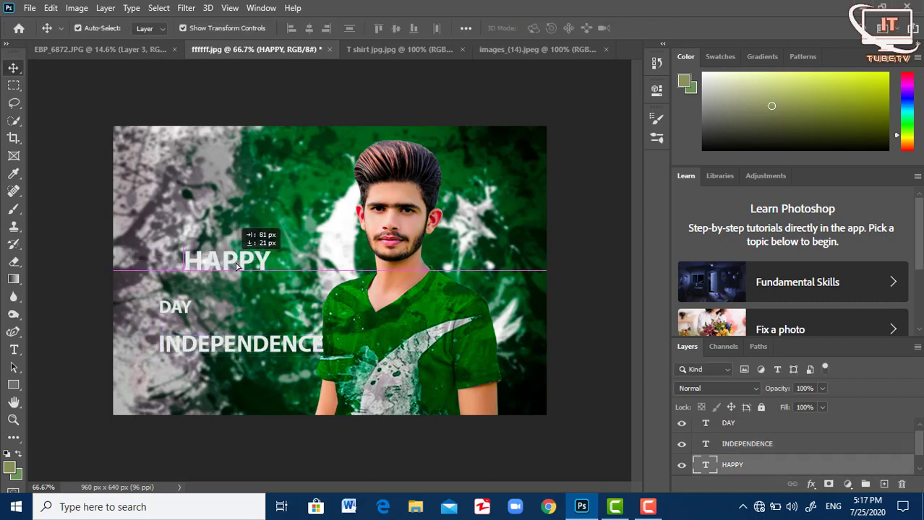
left_click(170, 311)
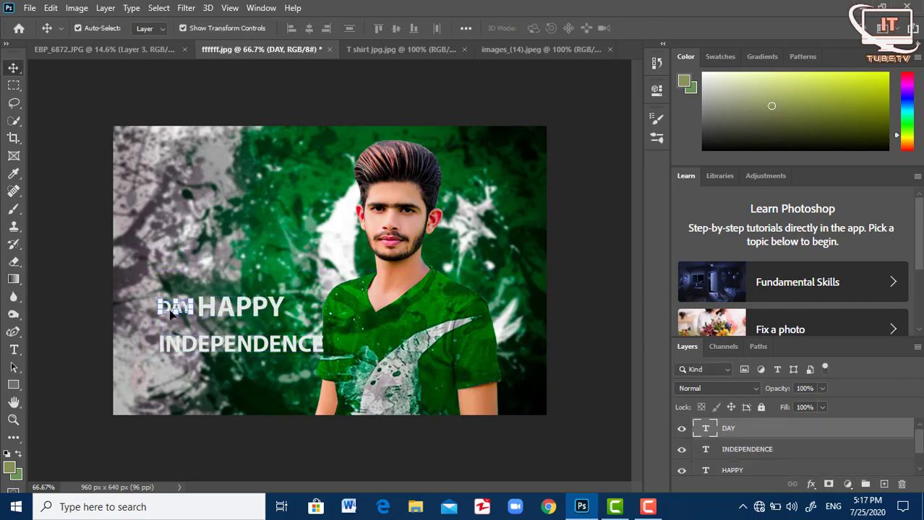
left_click_drag(173, 308, 180, 378)
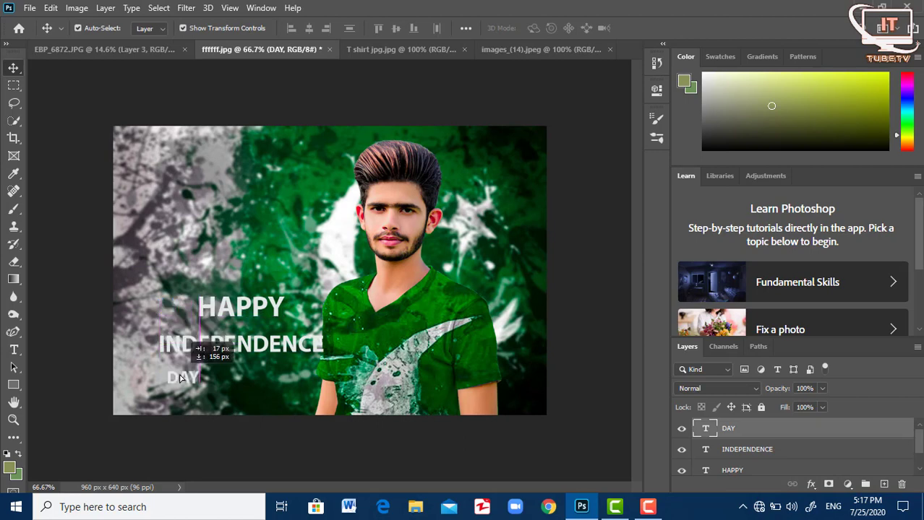
- Crop the photo's left edge to 873 × 640 px and shift HAPPY above INDEPENDENCE
left_click(13, 138)
left_click_drag(108, 266, 131, 269)
left_click(14, 68)
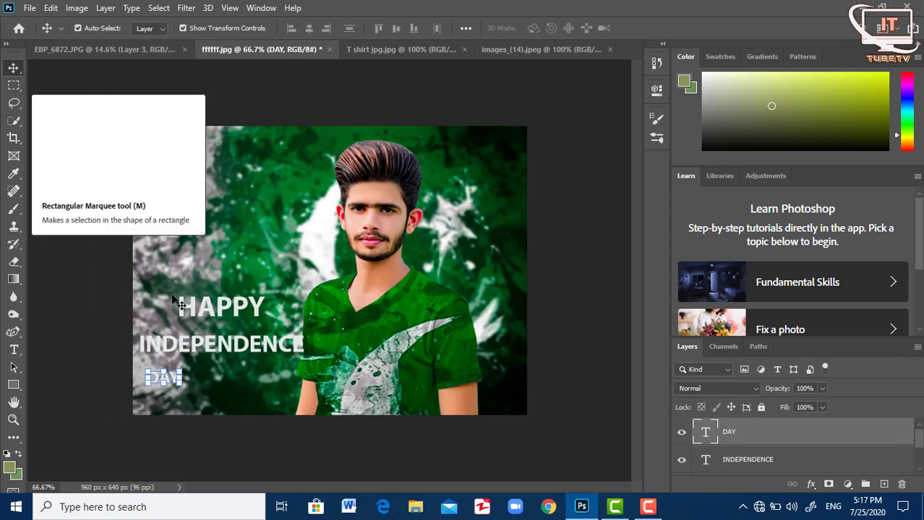
left_click_drag(174, 299, 169, 320)
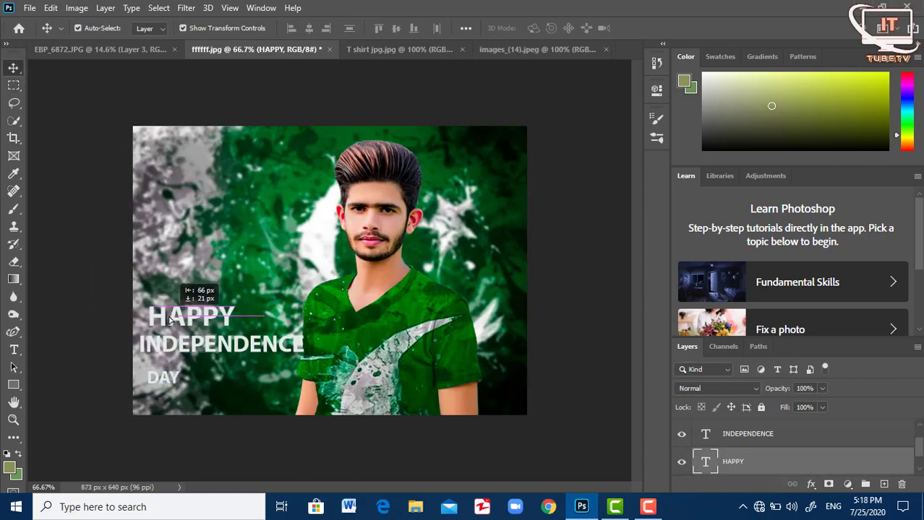
- Enlarge HAPPY to about 147% after zooming in to inspect the title
left_click(14, 420)
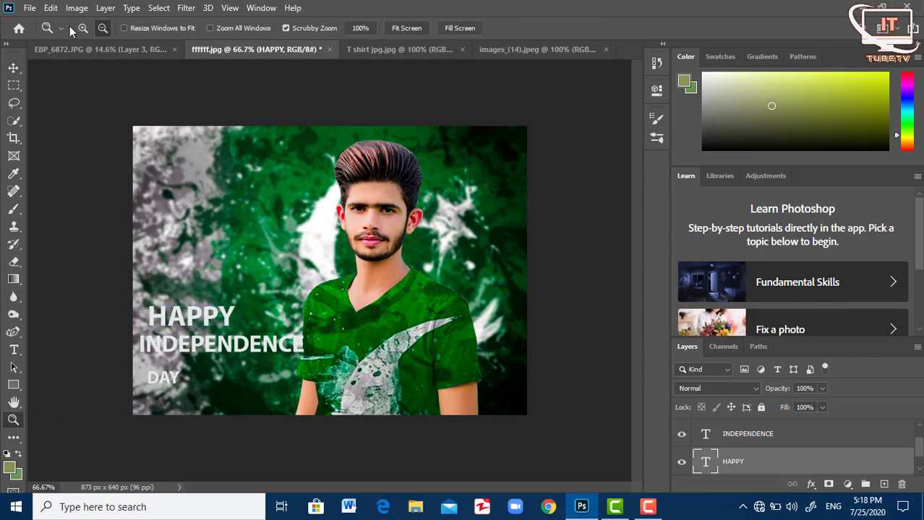
left_click(189, 355)
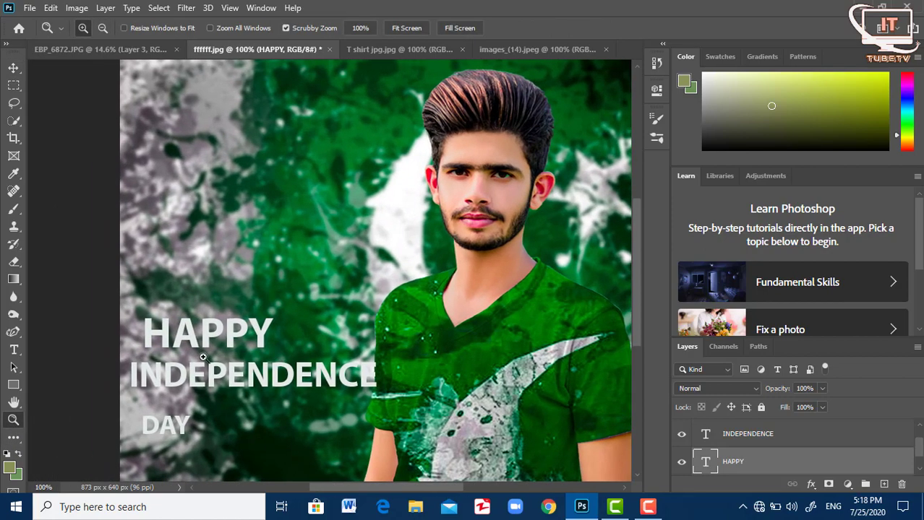
left_click(189, 340)
left_click(406, 27)
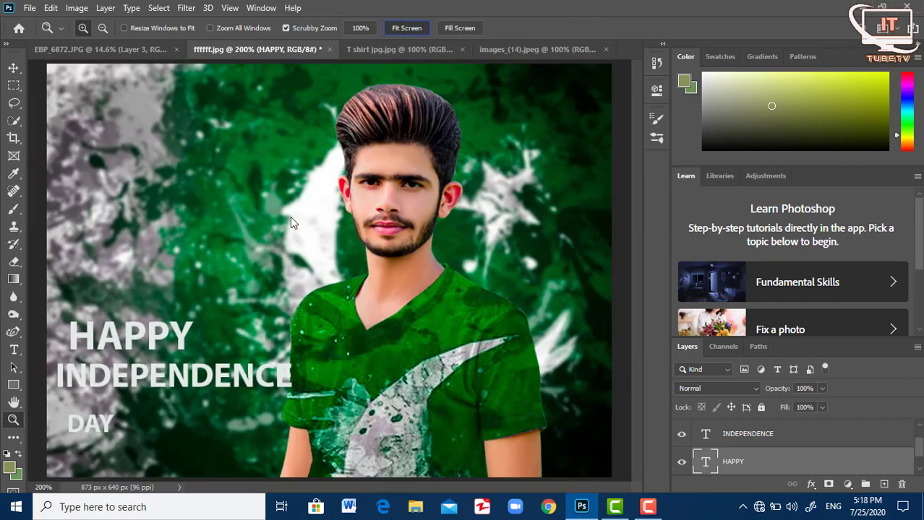
left_click(79, 351)
left_click(43, 354)
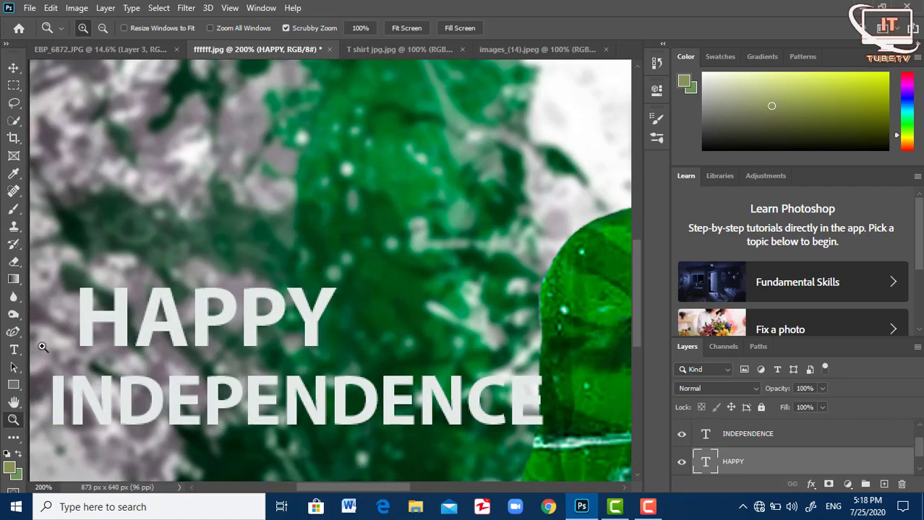
left_click(117, 138)
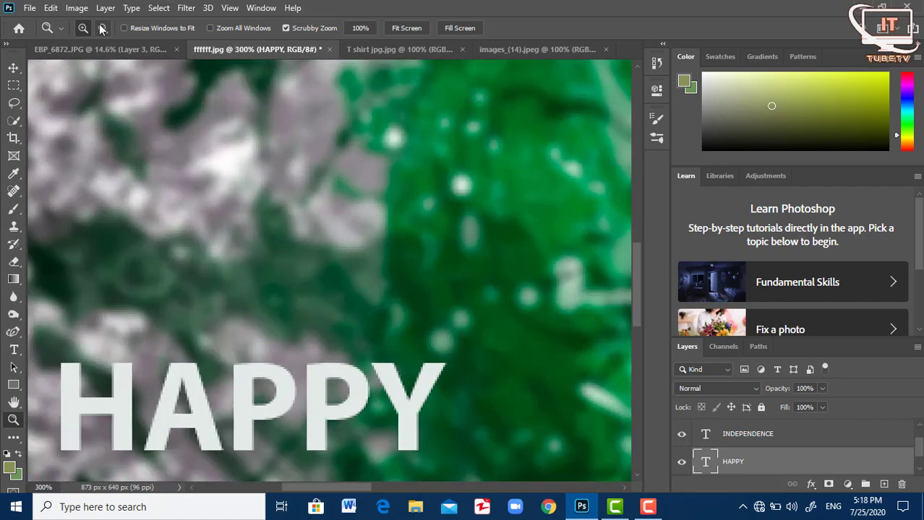
left_click(101, 28)
left_click(118, 99)
left_click(13, 67)
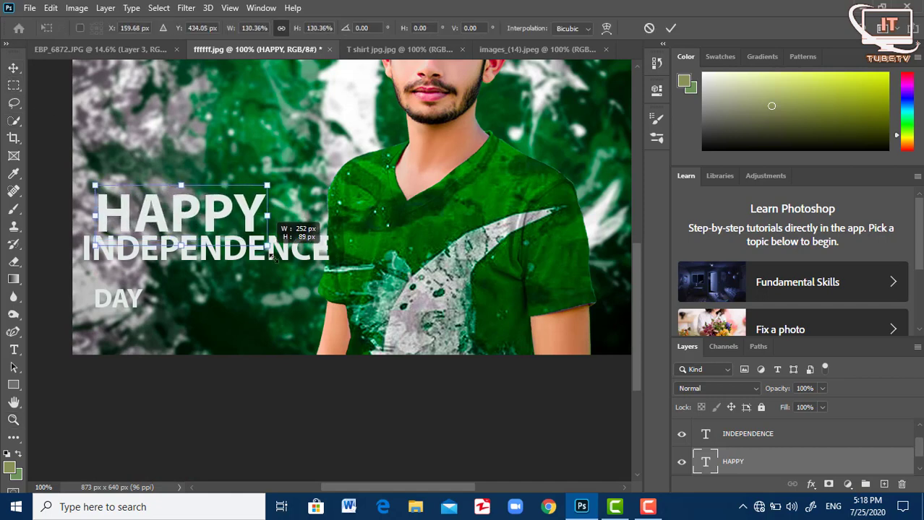
mouse_move(229, 226)
left_mouse_down()
mouse_move(289, 226)
mouse_move(193, 194)
left_mouse_up()
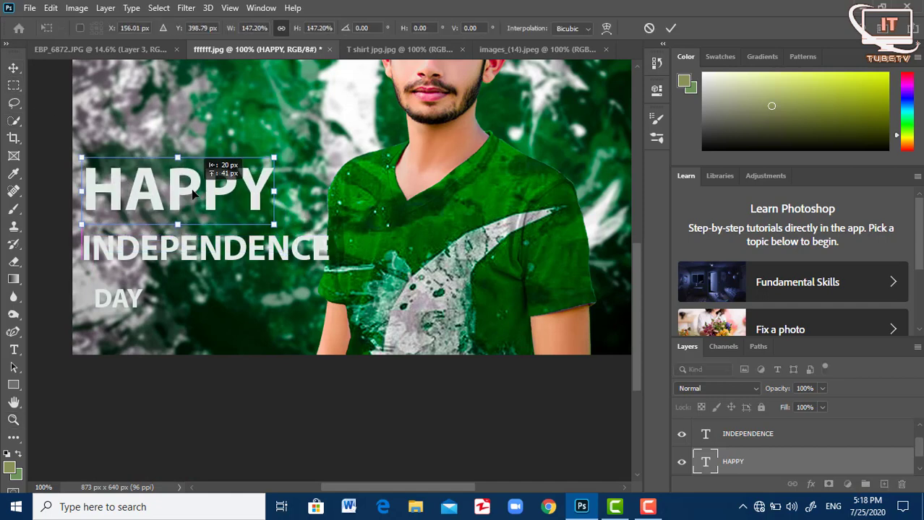
left_click(22, 69)
- Move INDEPENDENCE up closer under HAPPY with small nudges
left_click_drag(162, 245, 166, 236)
left_click(147, 200)
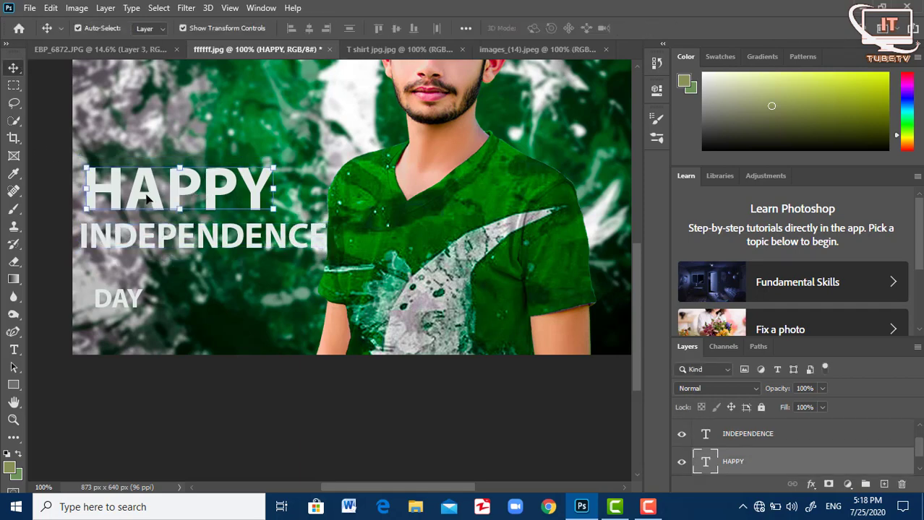
double_click(143, 195)
left_click(13, 68)
key("ctrl+t")
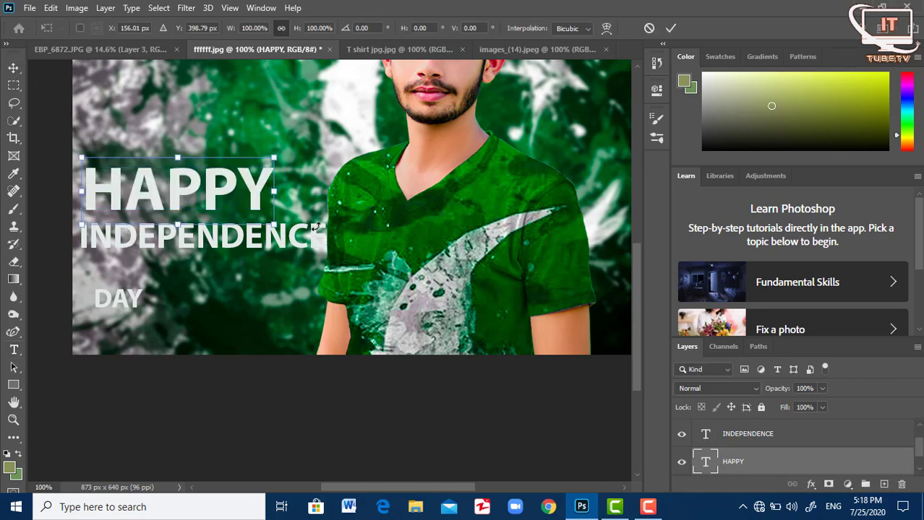
key("Return")
left_click(304, 237)
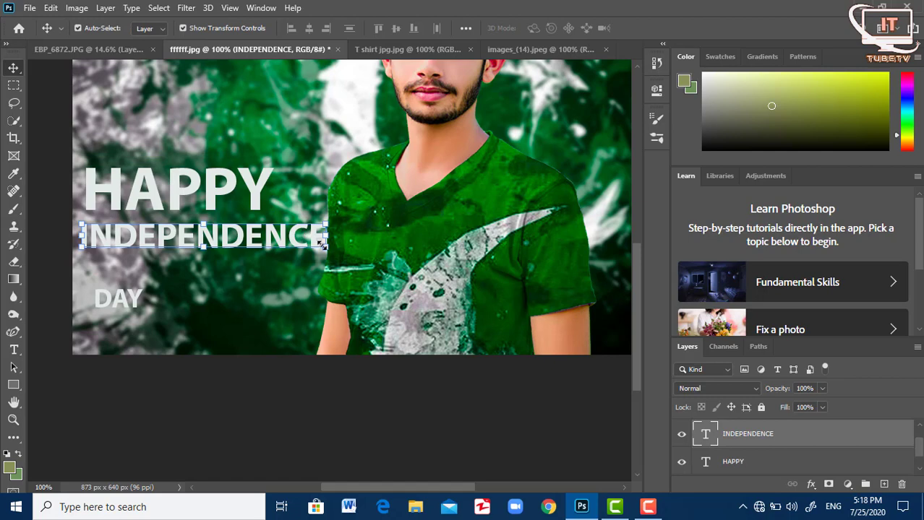
left_click_drag(324, 247, 315, 251)
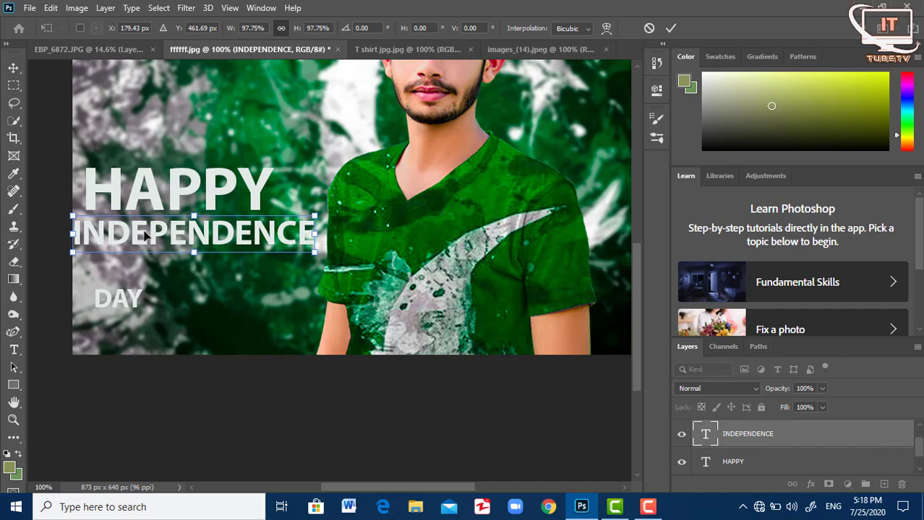
left_click_drag(145, 235, 149, 236)
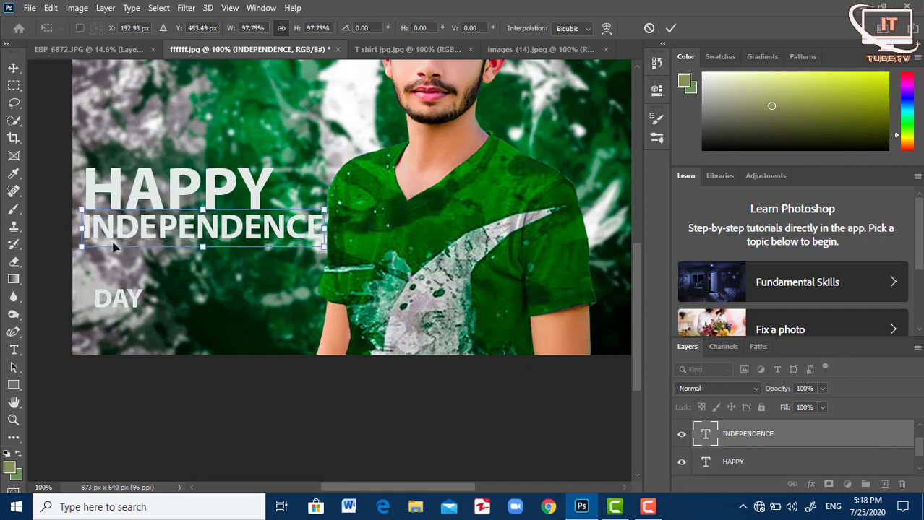
left_click(13, 67)
- Enlarge DAY and place it beneath INDEPENDENCE
left_click(121, 300)
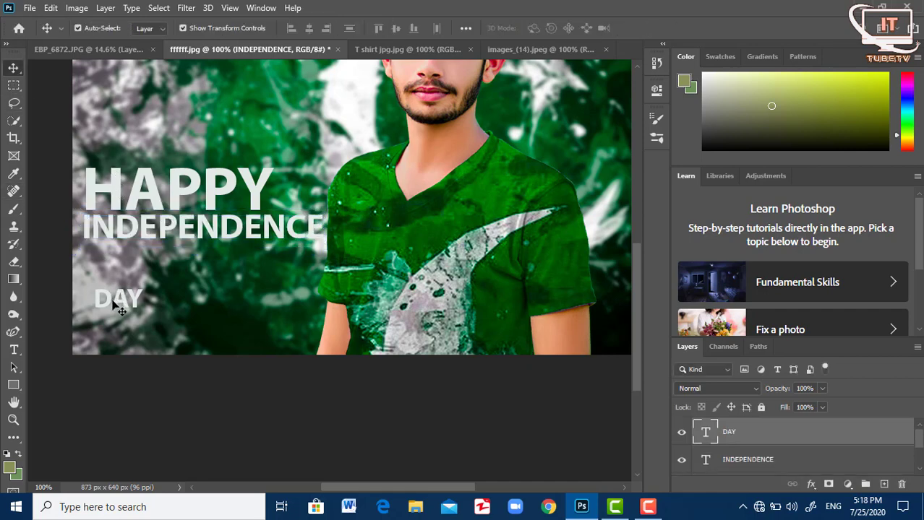
key("ctrl+t")
left_click_drag(143, 311, 282, 402)
left_click_drag(202, 317, 180, 261)
left_click(14, 67)
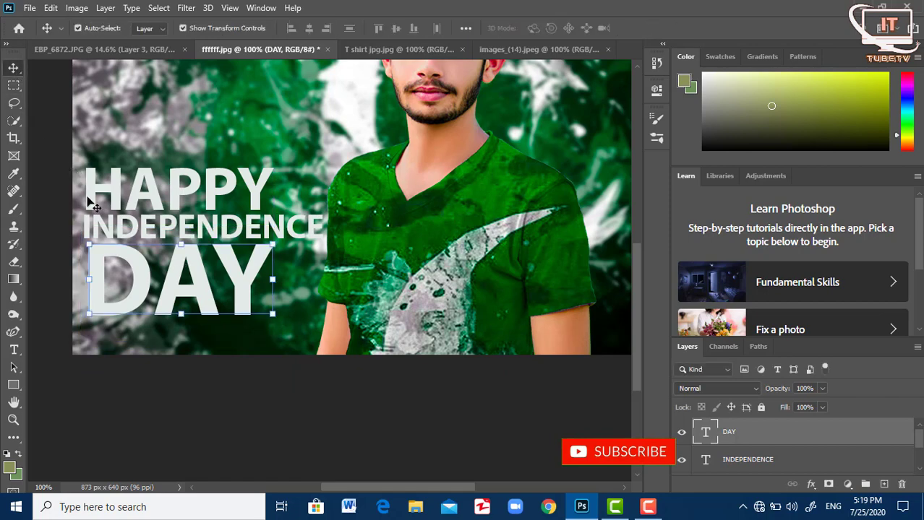
- Reposition HAPPY at about 100% size tight above INDEPENDENCE, nudging with arrow keys
left_click(112, 183)
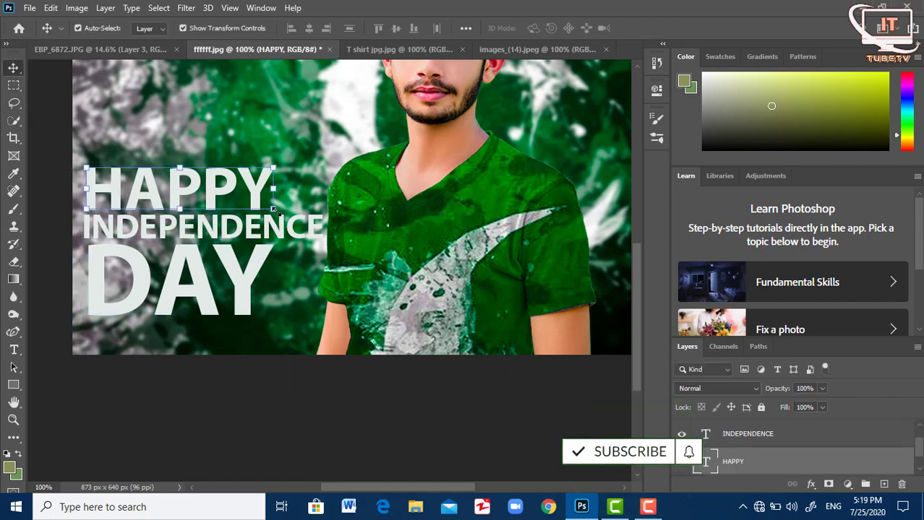
key("ctrl+t")
mouse_move(274, 195)
left_mouse_down()
mouse_move(320, 217)
mouse_move(298, 155)
left_mouse_up()
left_click_drag(318, 194, 339, 201)
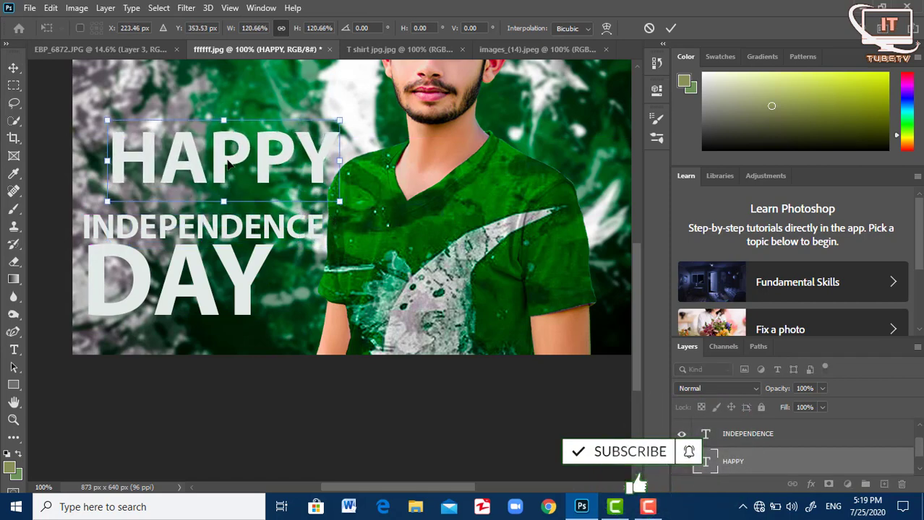
left_click_drag(227, 165, 201, 176)
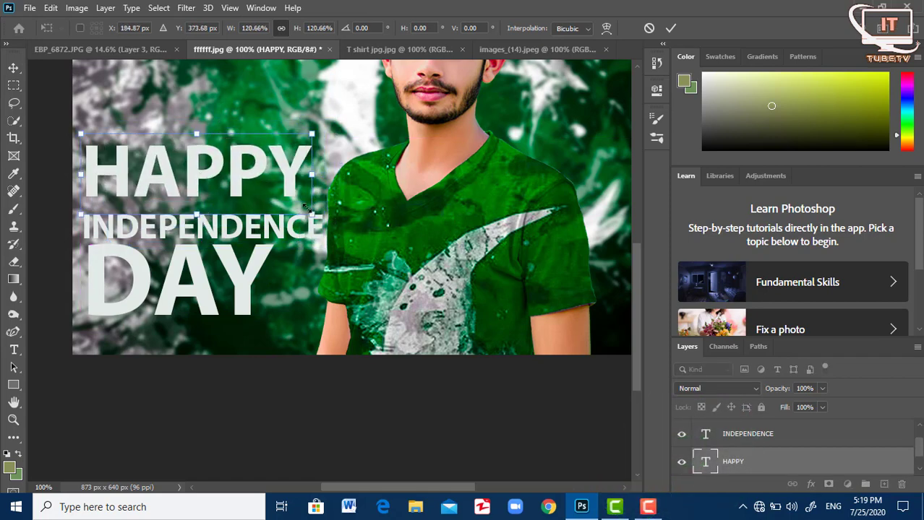
left_click_drag(312, 215, 274, 202)
left_click_drag(224, 168, 222, 186)
key("Down")
key("Down")
key("Down")
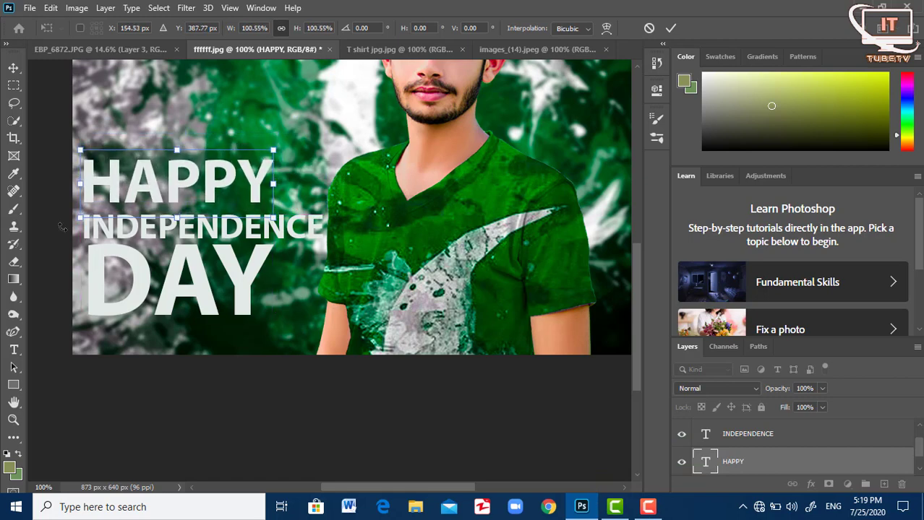
key("shift+Down")
key("shift+Down")
key("Up")
key("Up")
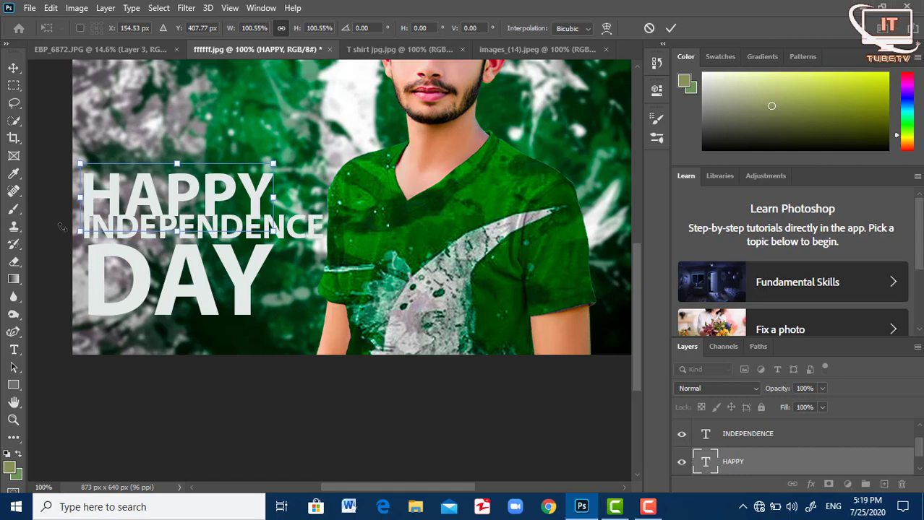
key("shift+Up")
key("Up")
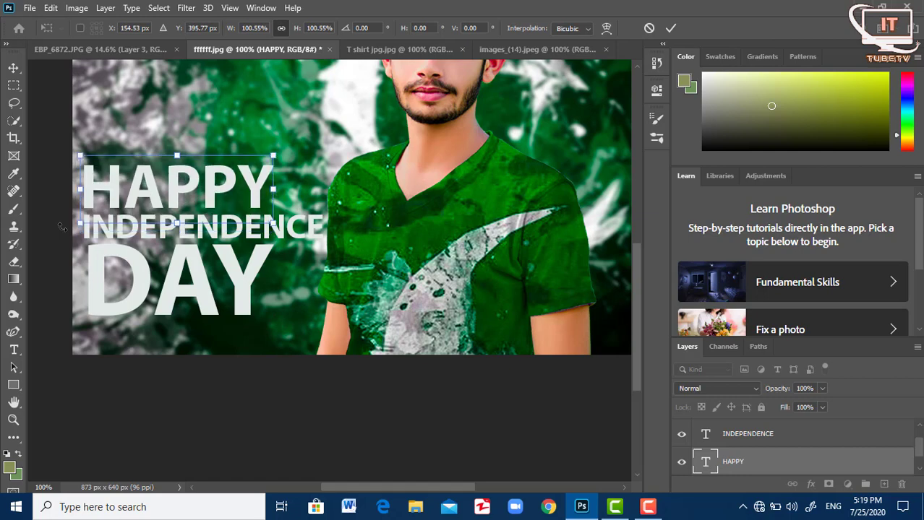
key("Up")
key("Up")
key("Up")
key("Up")
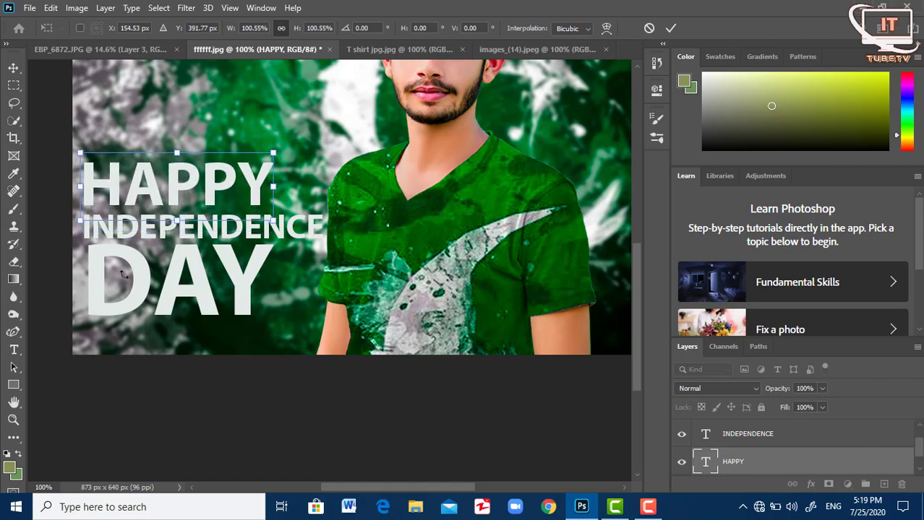
left_click(13, 67)
- Nudge DAY up-left so it sits closer under INDEPENDENCE
left_click(101, 254)
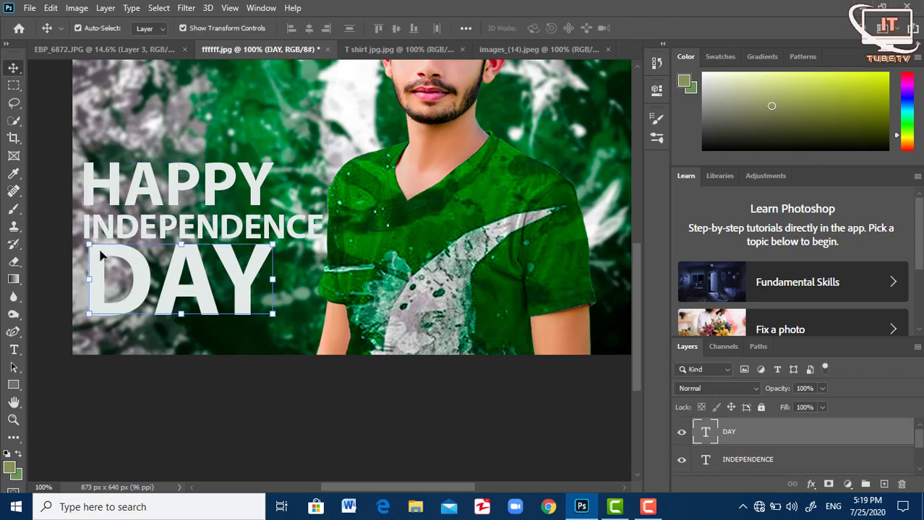
key("Up")
key("Up")
key("Up")
key("Left")
key("Left")
key("Left")
key("Left")
key("Left")
key("Left")
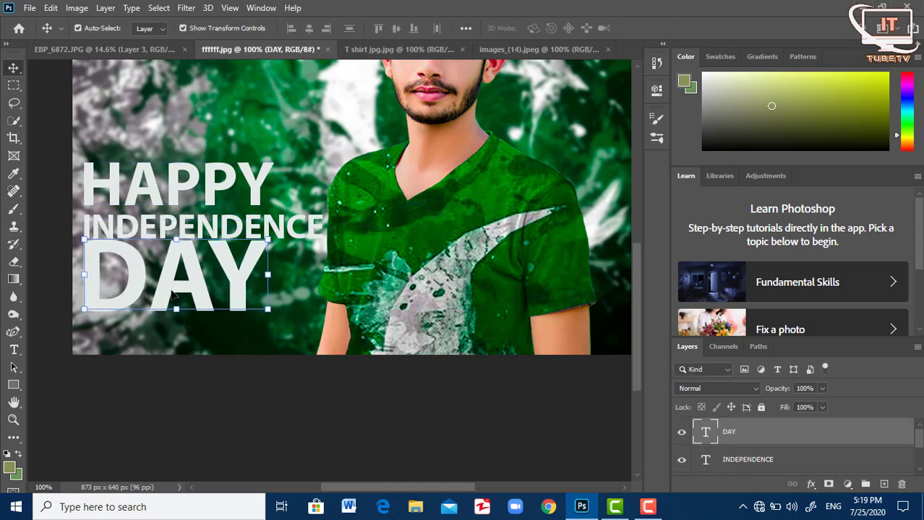
key("Down")
key("Down")
key("Down")
key("Down")
key("Down")
key("Down")
key("Down")
key("Down")
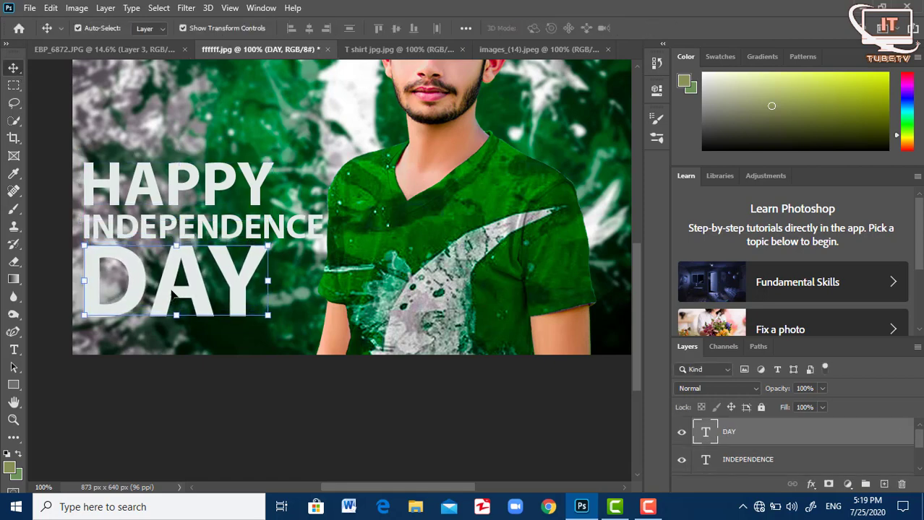
- Convert the HAPPY, INDEPENDENCE and DAY text layers into one smart object
left_click(13, 419)
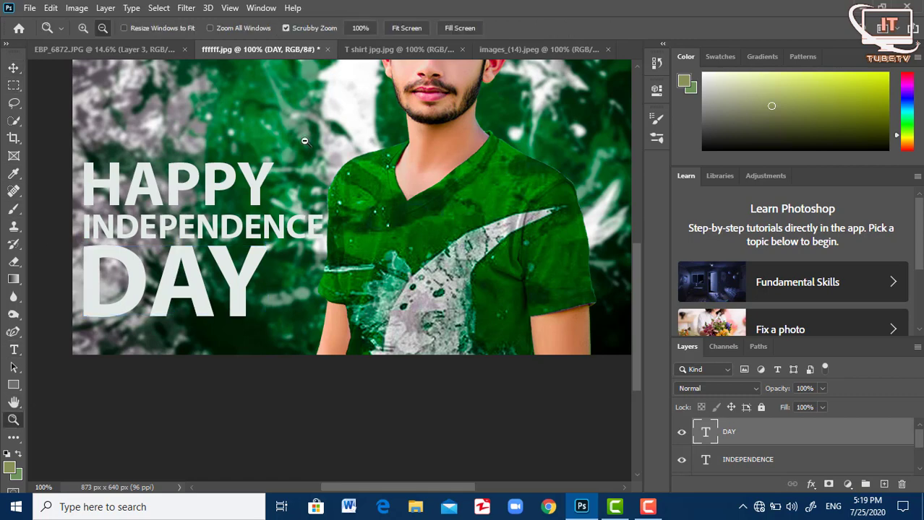
left_click(406, 28)
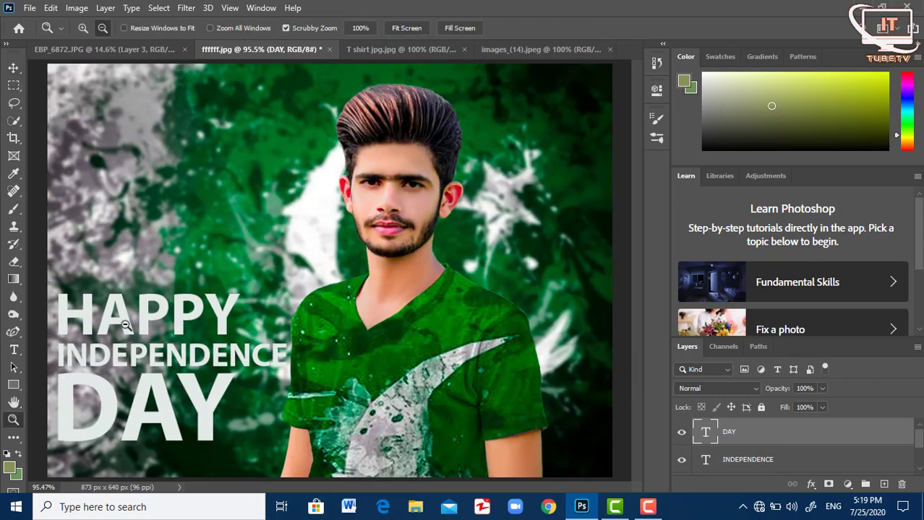
left_click(728, 477)
scroll(833, 434, "down", 1)
left_click(730, 464)
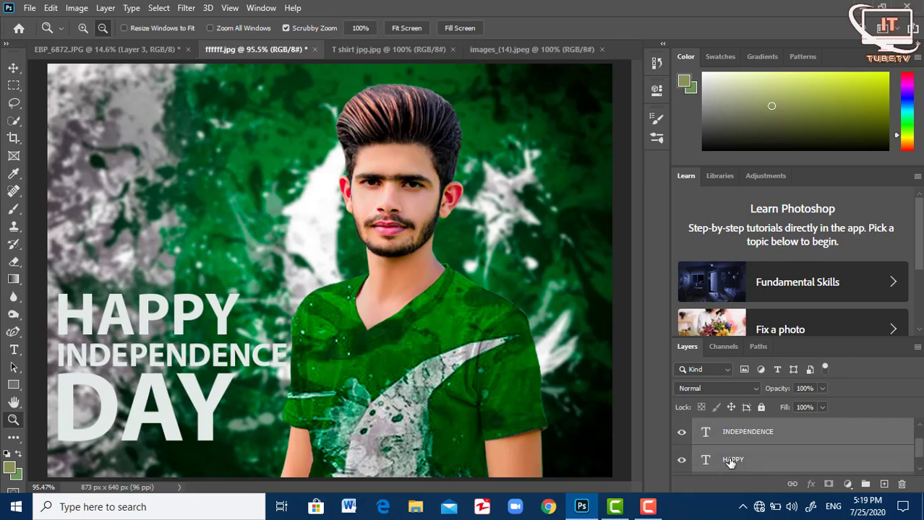
right_click(731, 459)
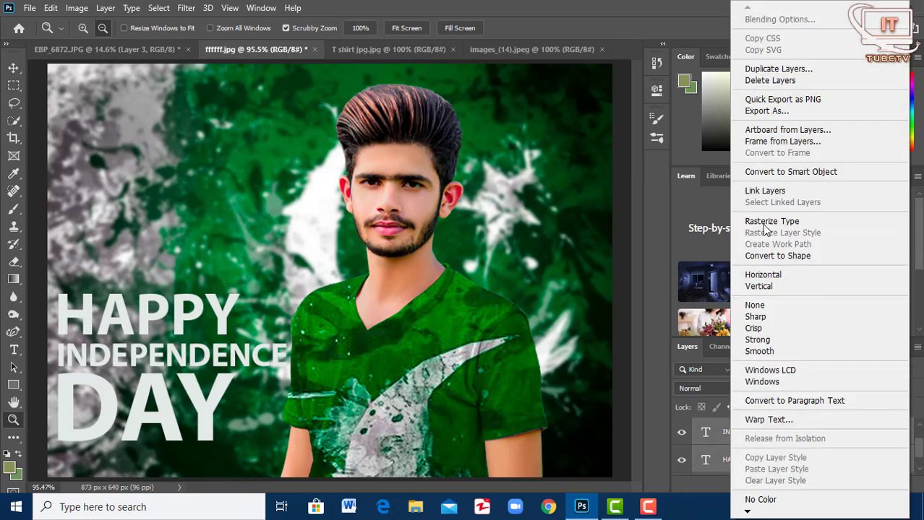
left_click(785, 173)
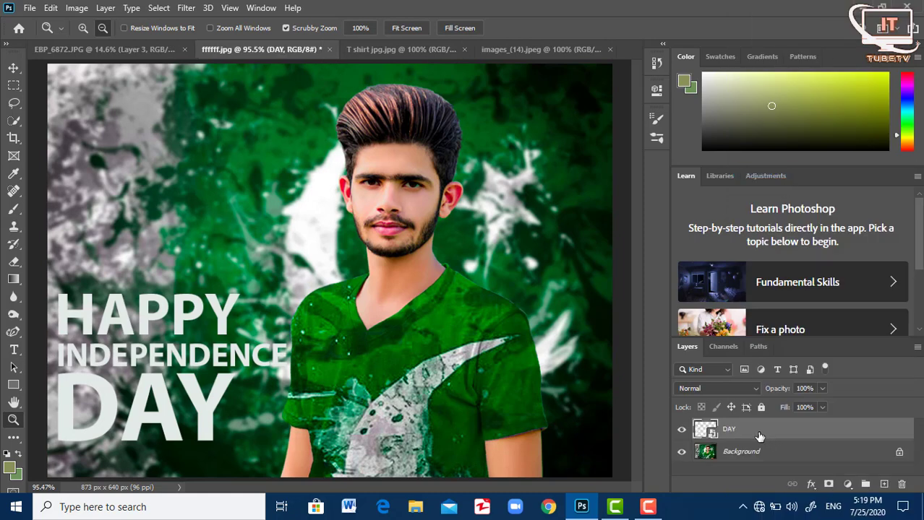
key("v")
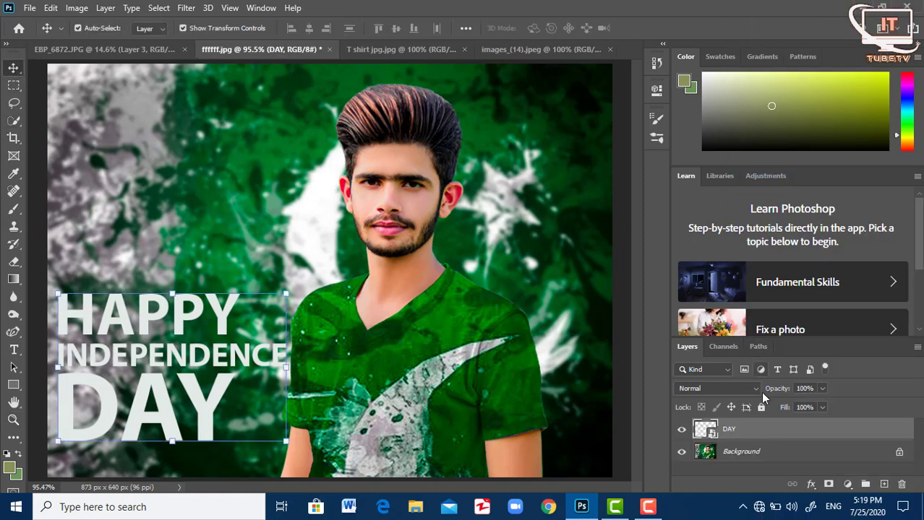
- Add a 4 px black Stroke effect to the merged title layer
left_click(811, 484)
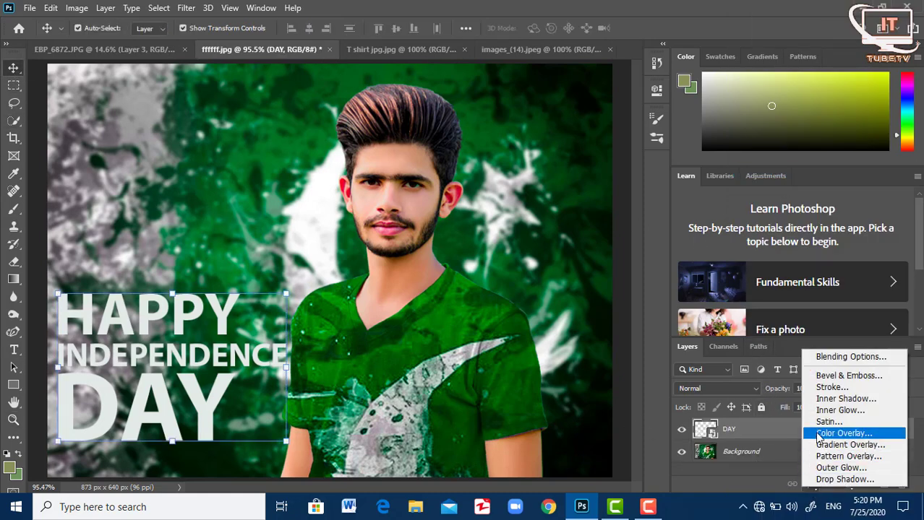
left_click(832, 387)
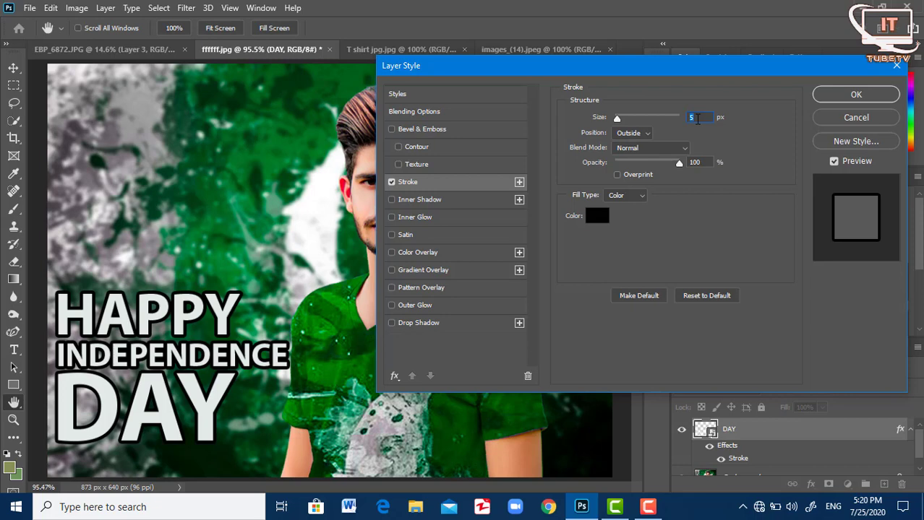
type("4")
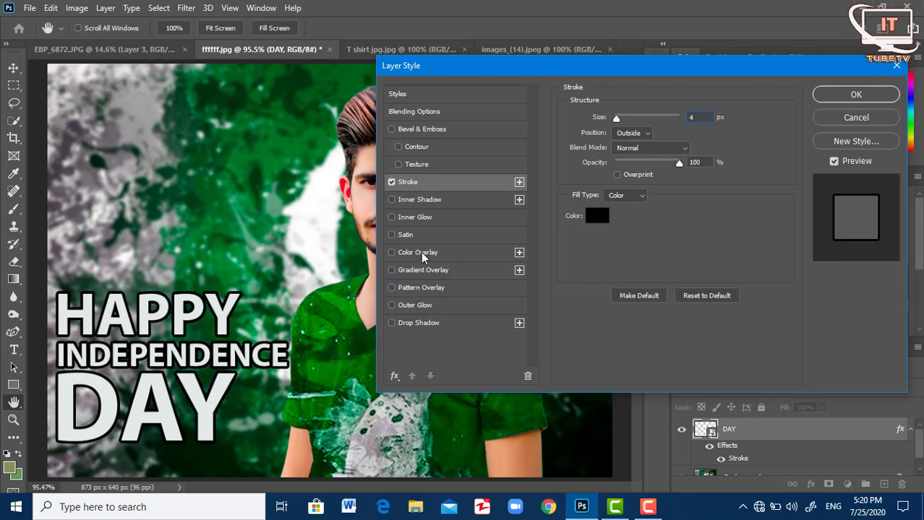
left_click(855, 95)
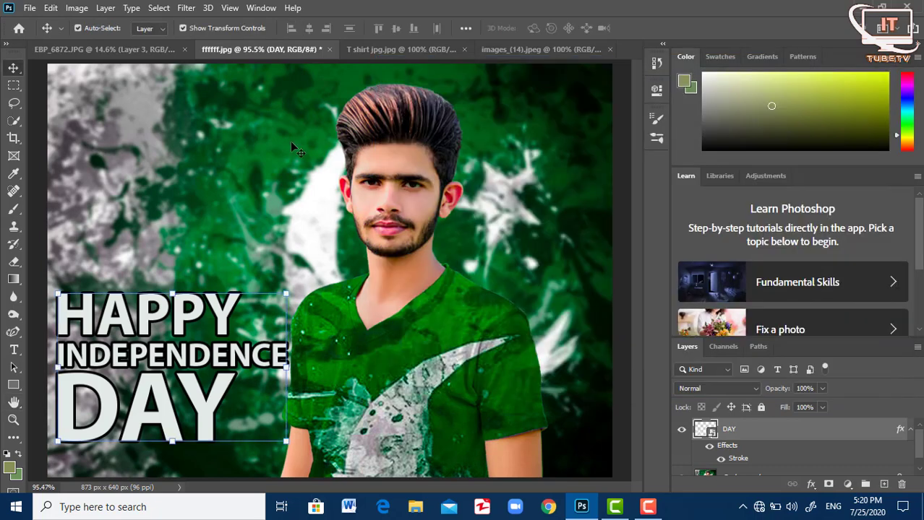
- Select and copy the green crescent-and-star area of the flag image
left_click(386, 49)
left_click(527, 49)
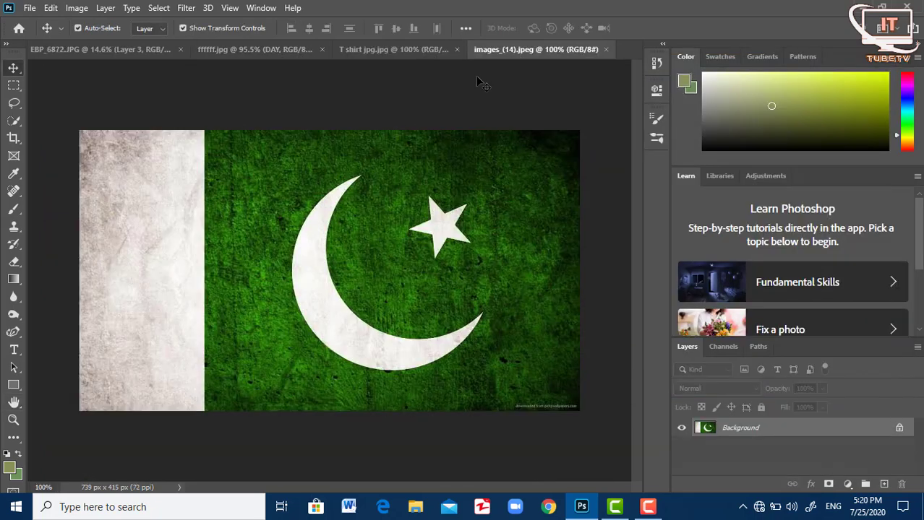
left_click(14, 85)
left_click_drag(214, 132, 555, 394)
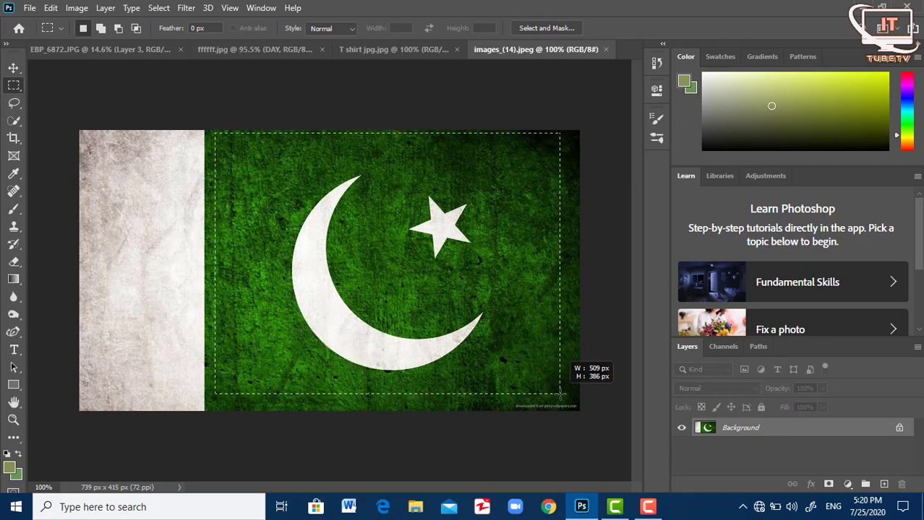
left_click_drag(556, 394, 568, 394)
left_click(50, 7)
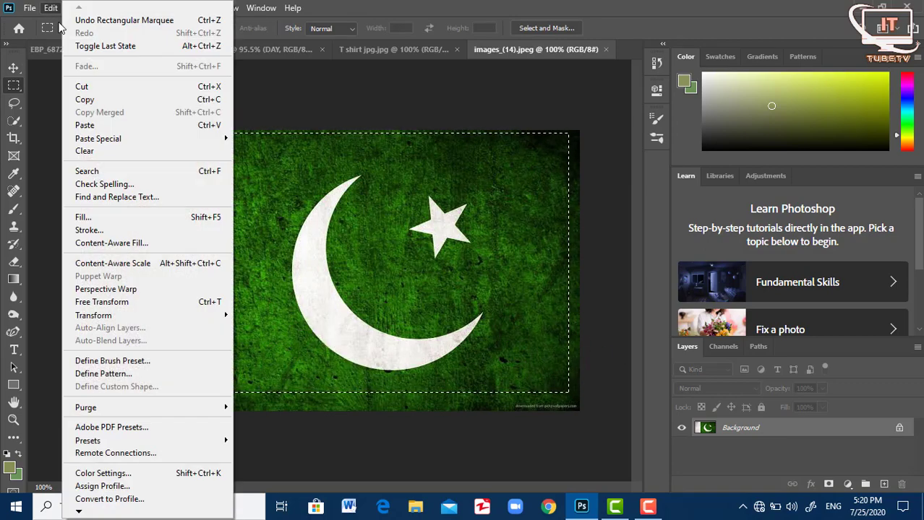
left_click(83, 101)
- Paste the flag section into the poster as Layer 1
left_click(231, 49)
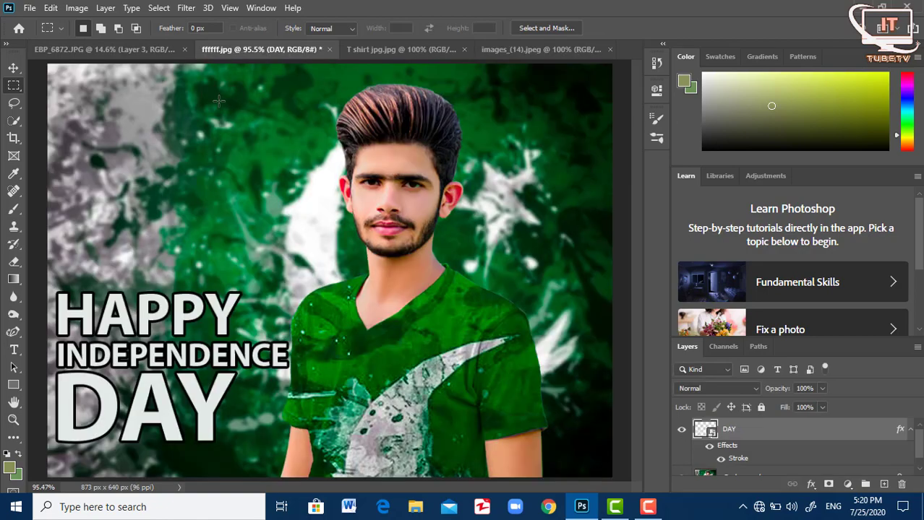
left_click(50, 8)
left_click(96, 125)
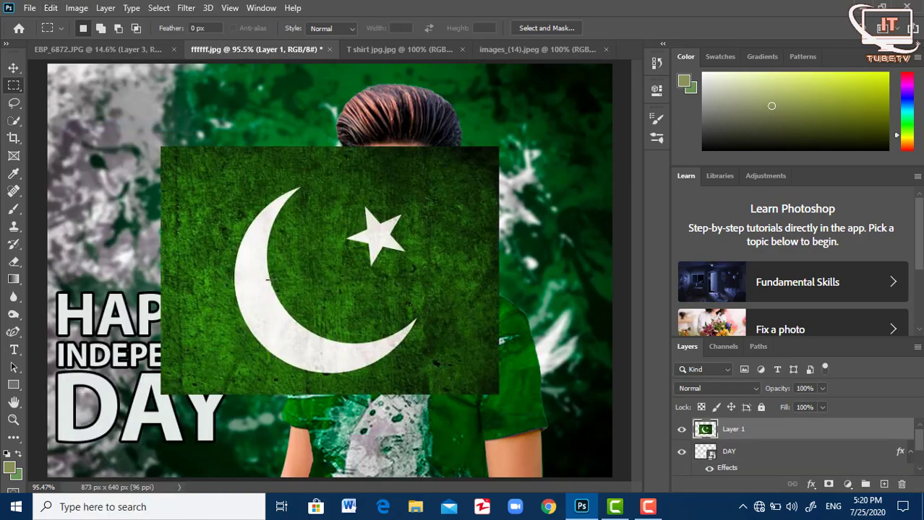
- Move the pasted flag to the lower left and enlarge it
left_click(14, 68)
mouse_move(264, 247)
left_mouse_down()
mouse_move(130, 346)
mouse_move(154, 291)
left_mouse_up()
key("ctrl+t")
left_click_drag(402, 423, 419, 435)
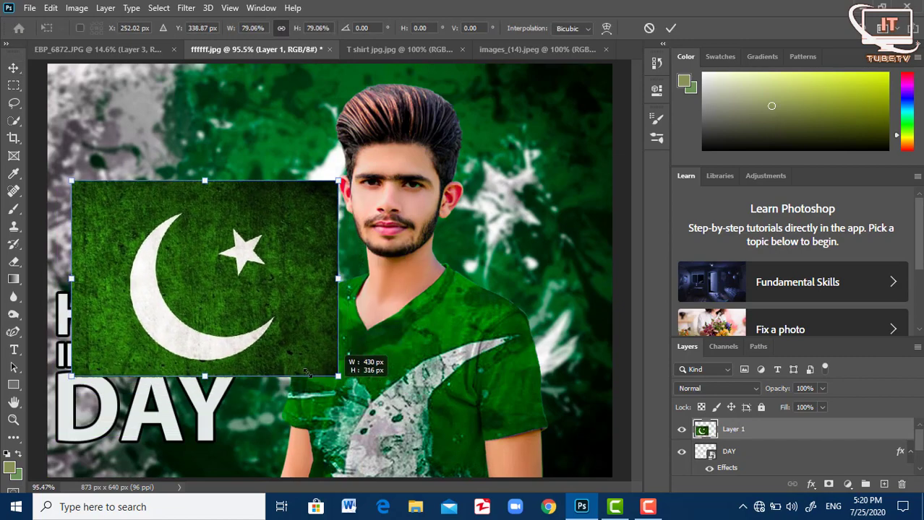
key("Return")
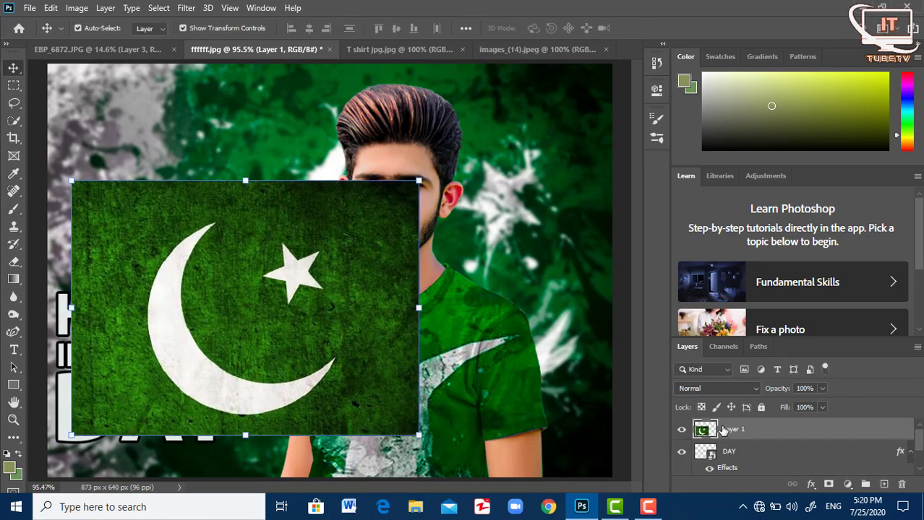
- Clip the flag layer to the DAY text, undo an accidental text move, and reselect the flag
right_click(730, 428)
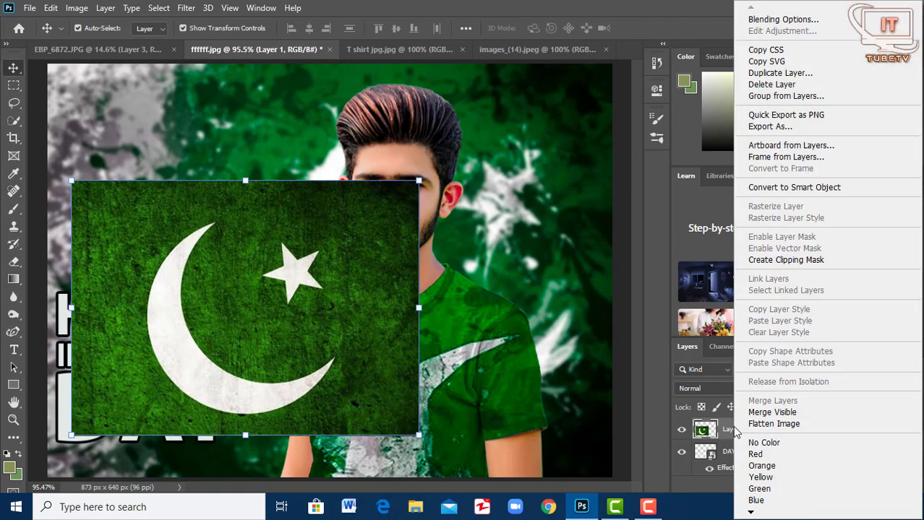
left_click(781, 263)
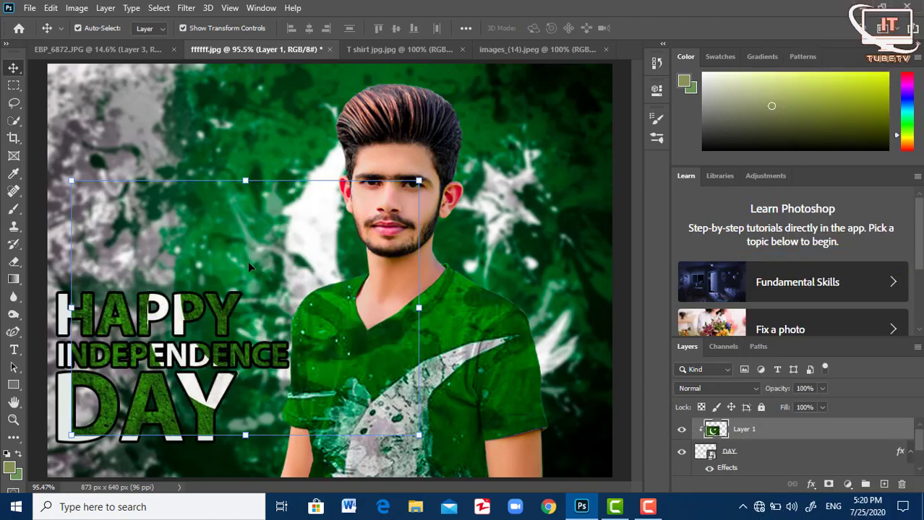
left_click(156, 264, "shift")
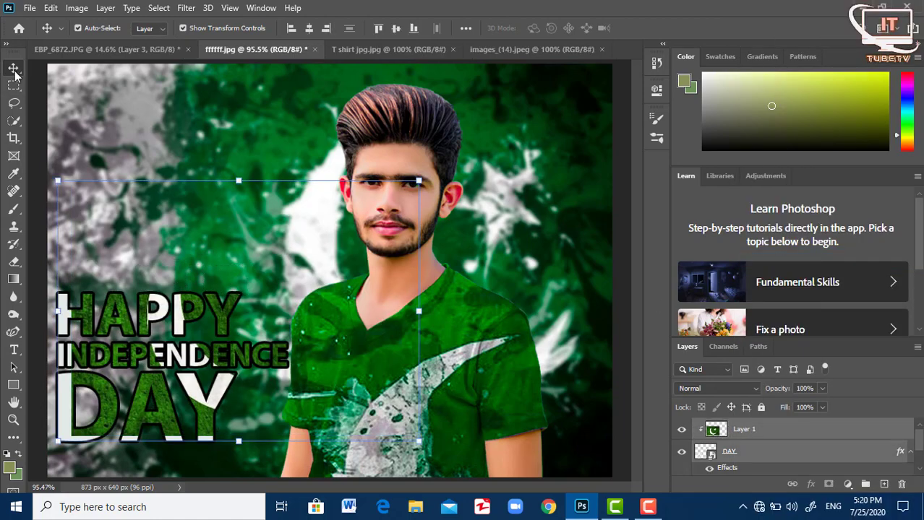
left_click_drag(202, 414, 193, 424)
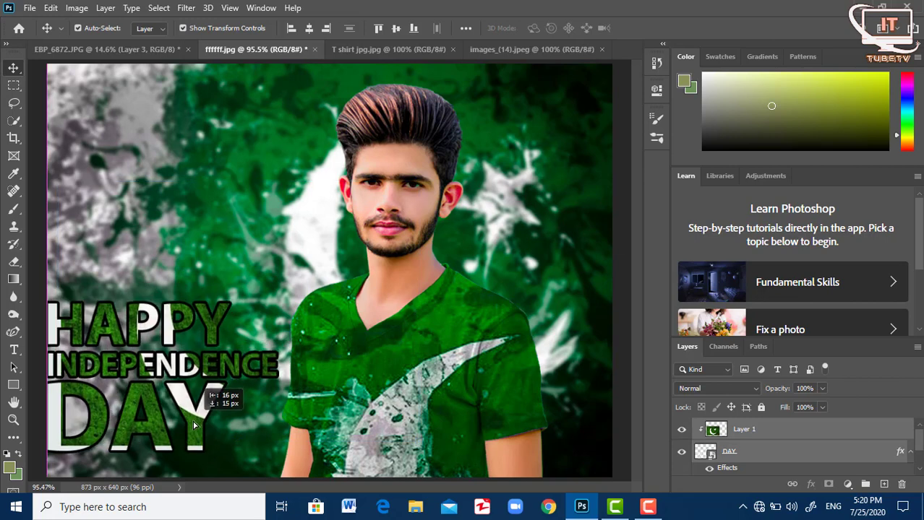
key("ctrl+z")
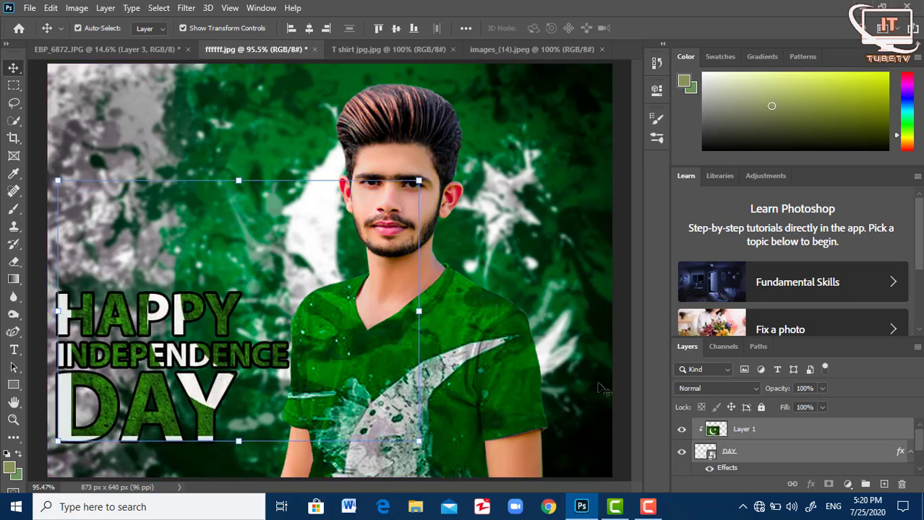
left_click(753, 430)
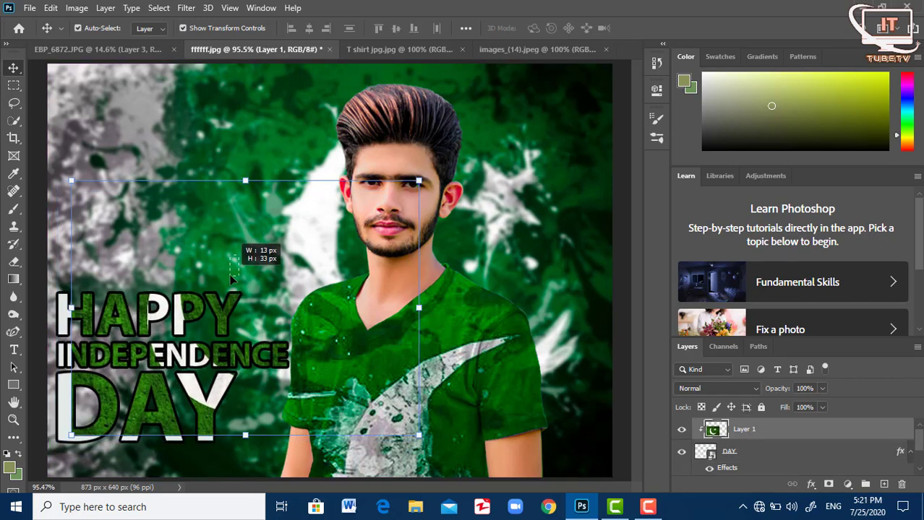
left_click(726, 431, "ctrl")
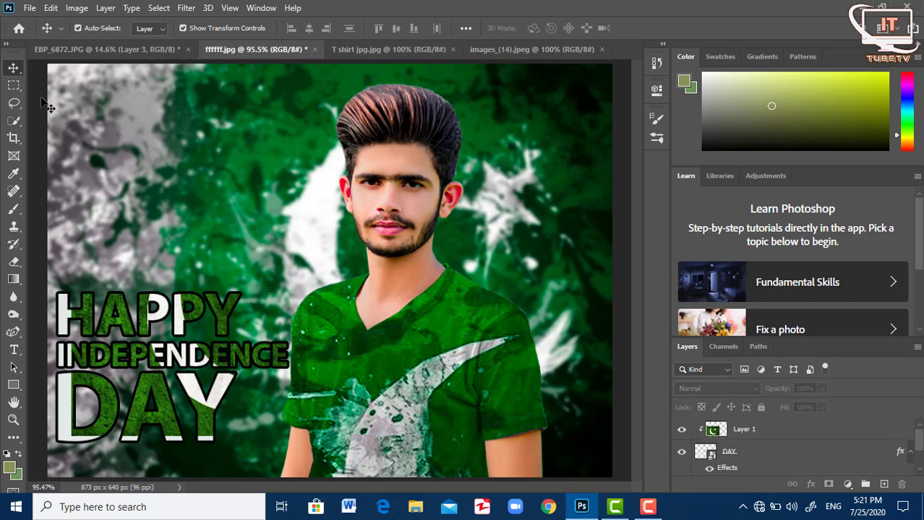
left_click(730, 431)
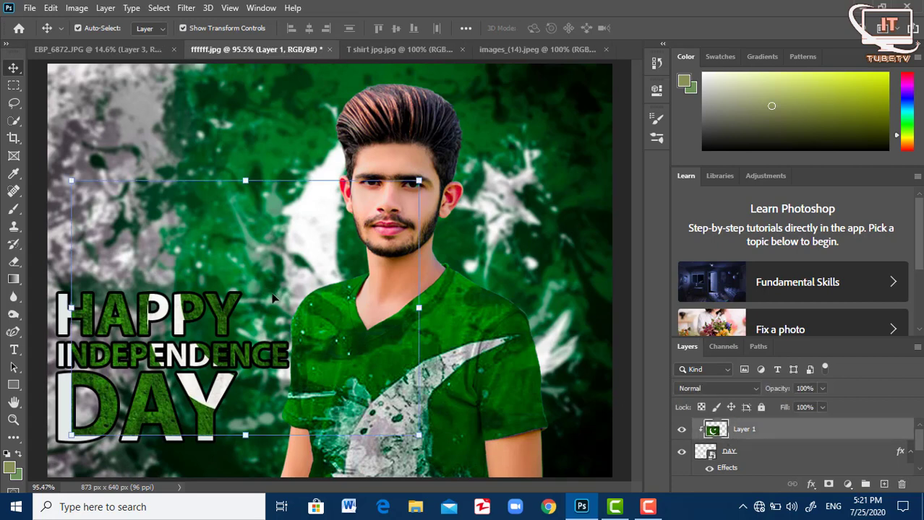
- Shrink the flag to roughly 58% and position it over the lettering
key("Left")
key("Left")
key("Left")
key("Left")
key("Left")
key("Left")
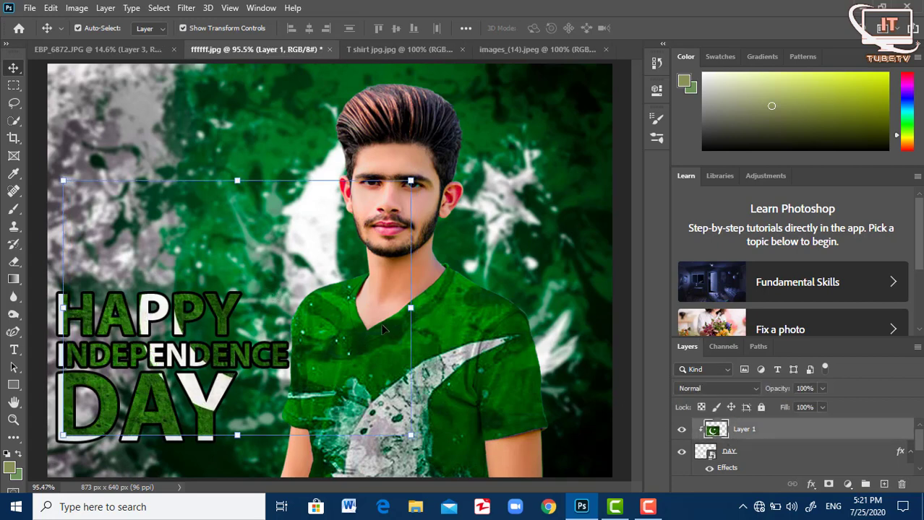
left_click_drag(412, 310, 300, 310)
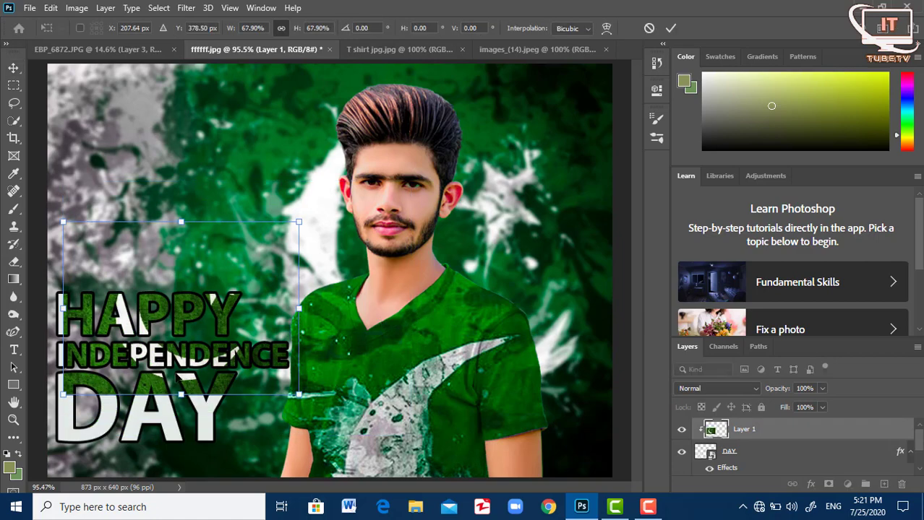
mouse_move(168, 356)
left_mouse_down()
mouse_move(176, 383)
mouse_move(163, 394)
left_mouse_up()
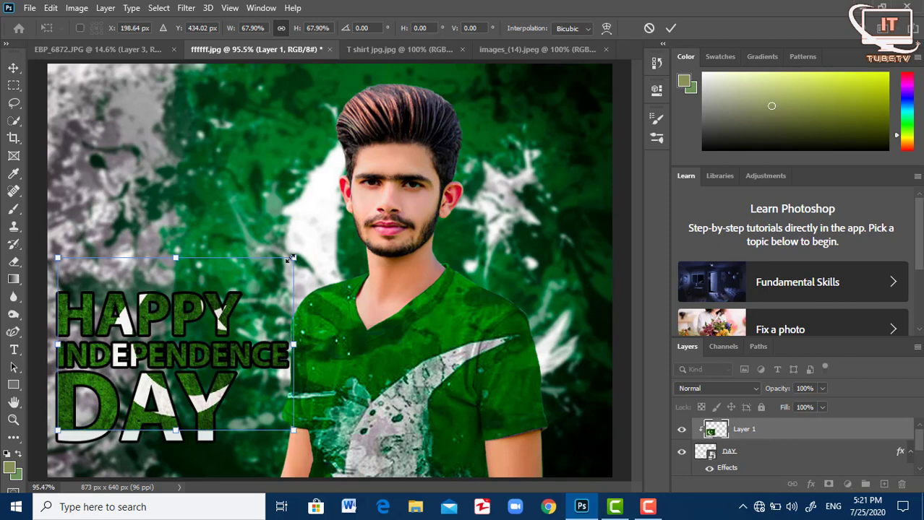
left_click_drag(294, 259, 270, 275)
left_click_drag(182, 324, 225, 355)
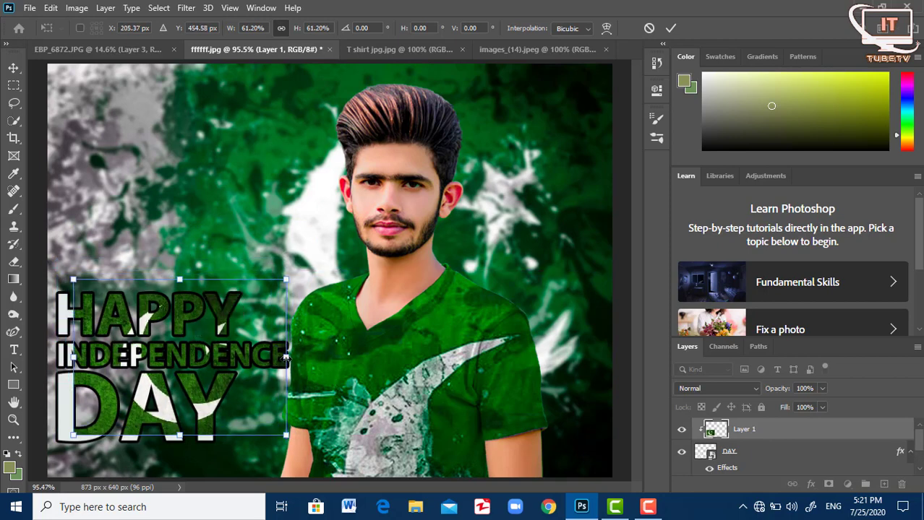
left_click_drag(286, 357, 243, 351)
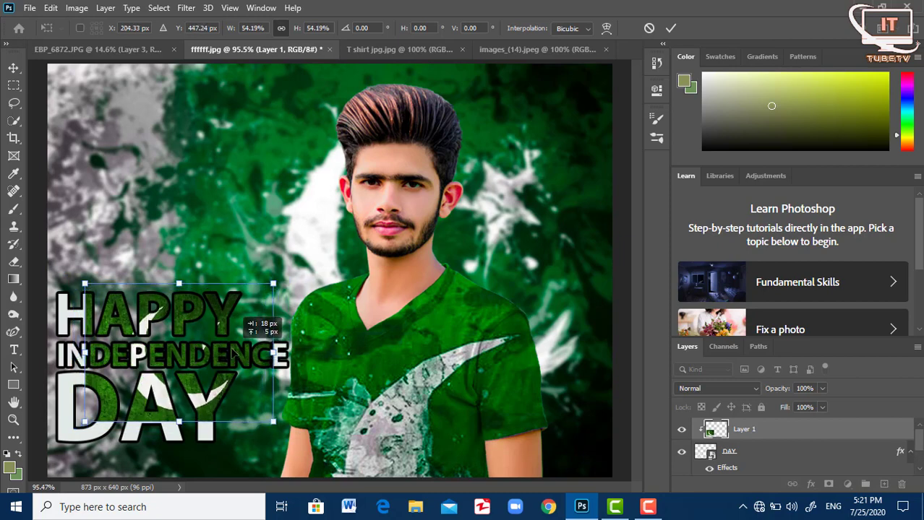
left_click_drag(234, 352, 226, 374)
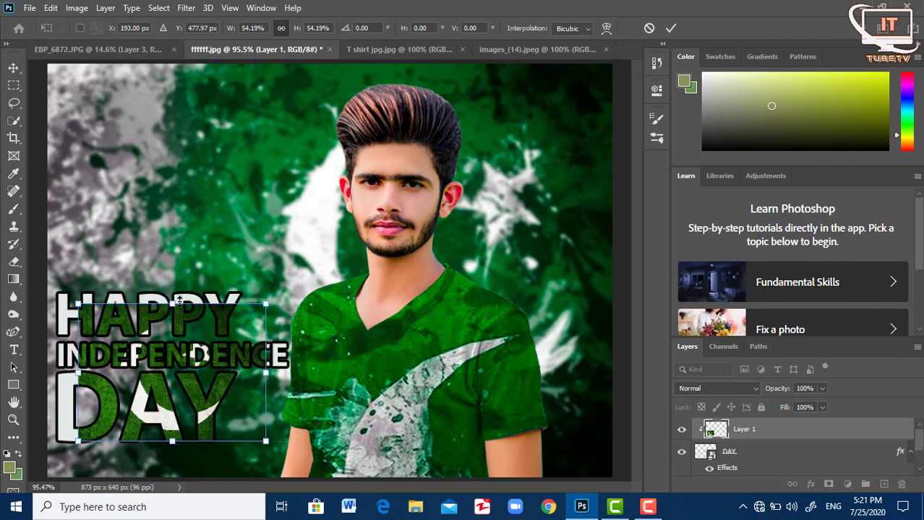
left_click_drag(179, 302, 179, 293)
left_click_drag(203, 347, 198, 352)
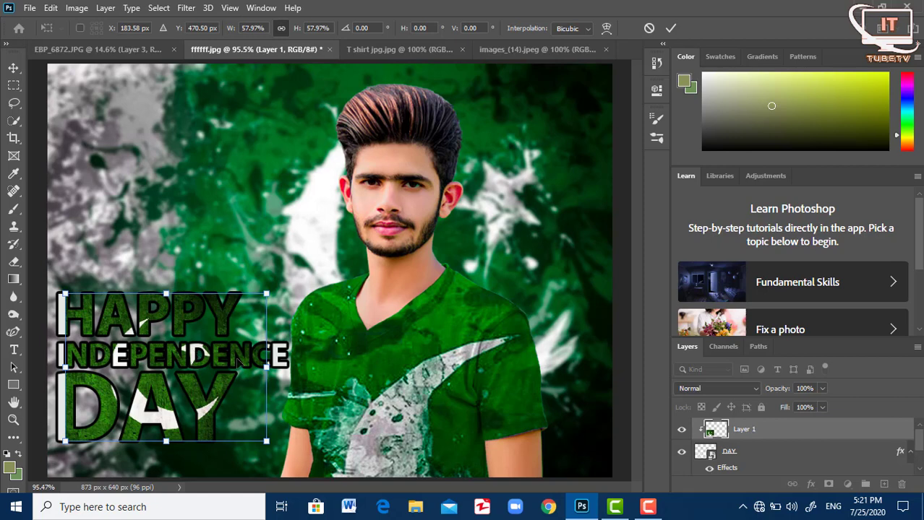
- Adjust the flag's edges and position to cover all the letters, then apply the transform
left_click_drag(64, 367, 70, 367)
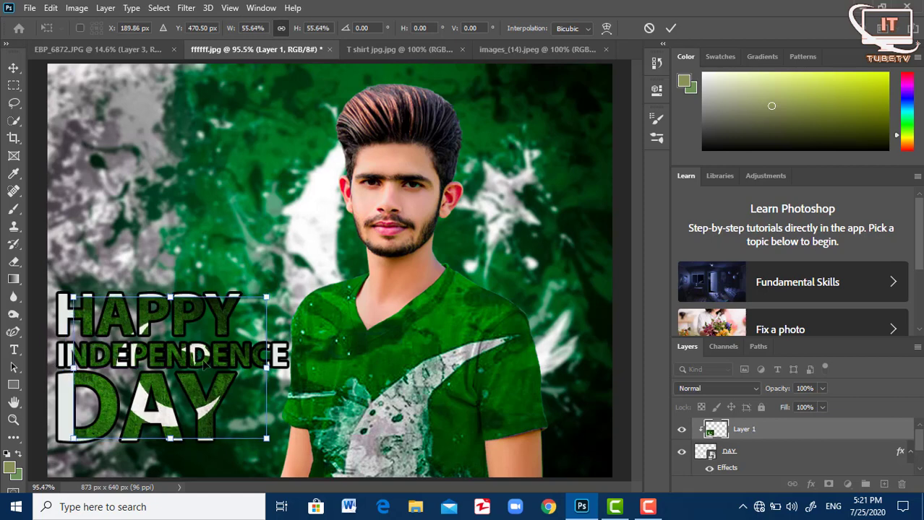
left_click_drag(204, 355, 193, 354)
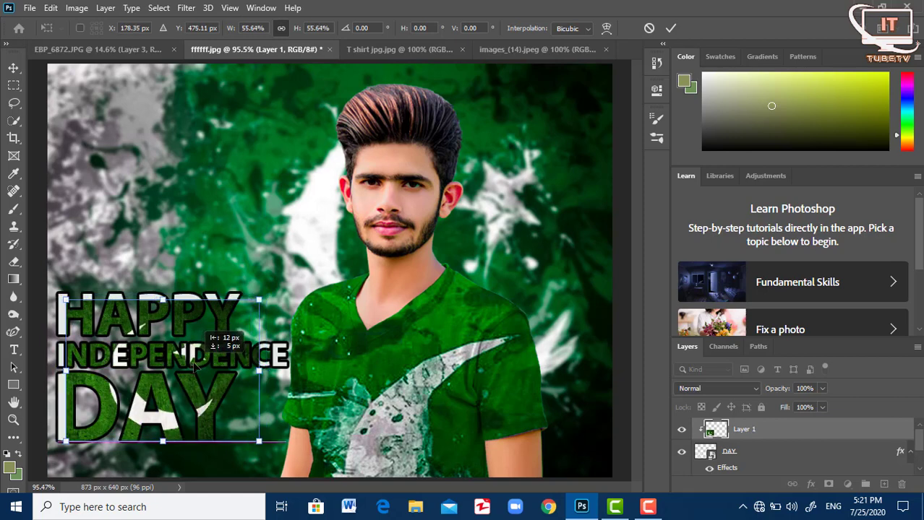
left_click_drag(161, 297, 169, 271)
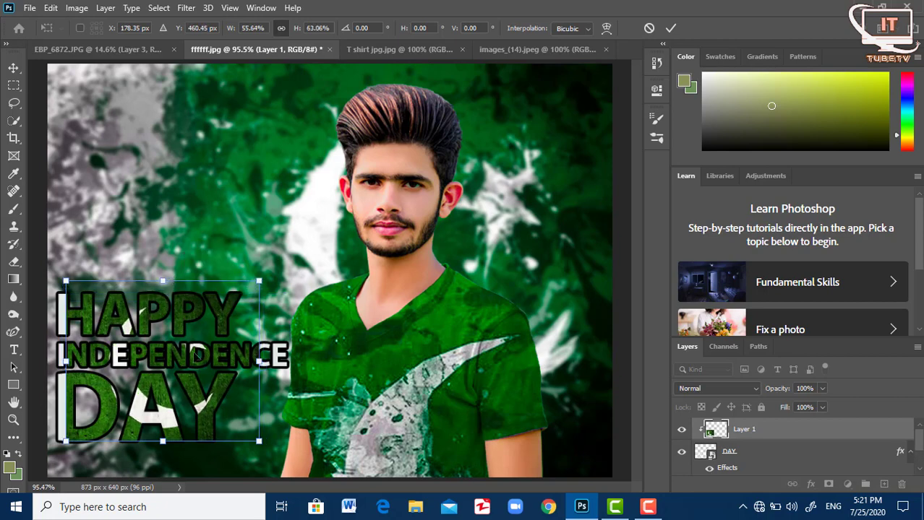
left_click_drag(65, 363, 76, 362)
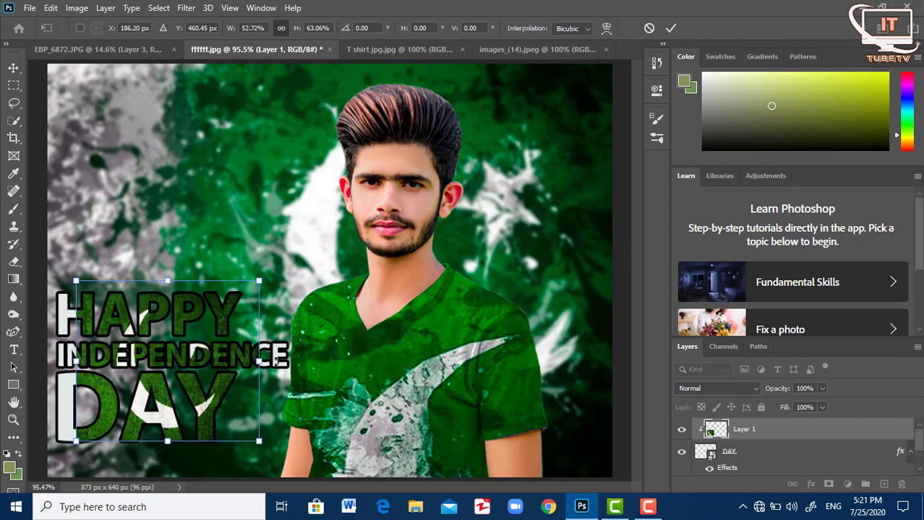
left_click_drag(264, 362, 282, 361)
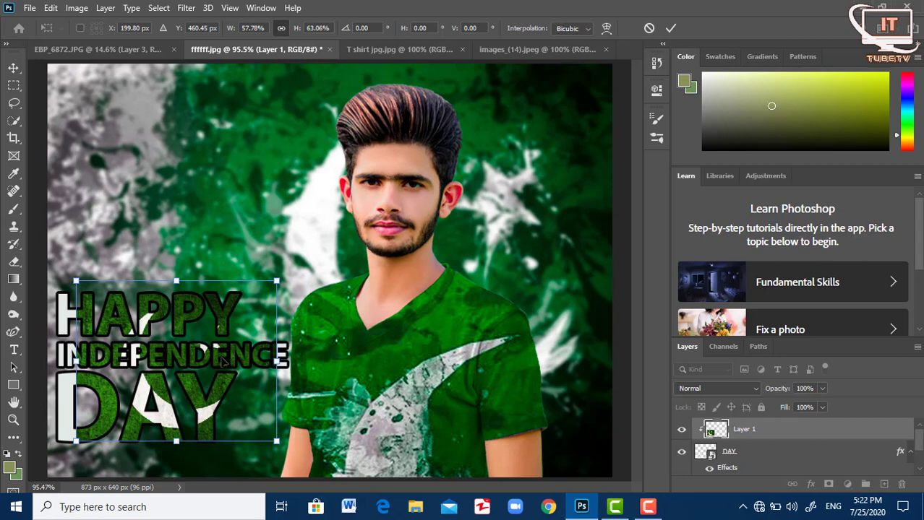
left_click_drag(176, 281, 177, 287)
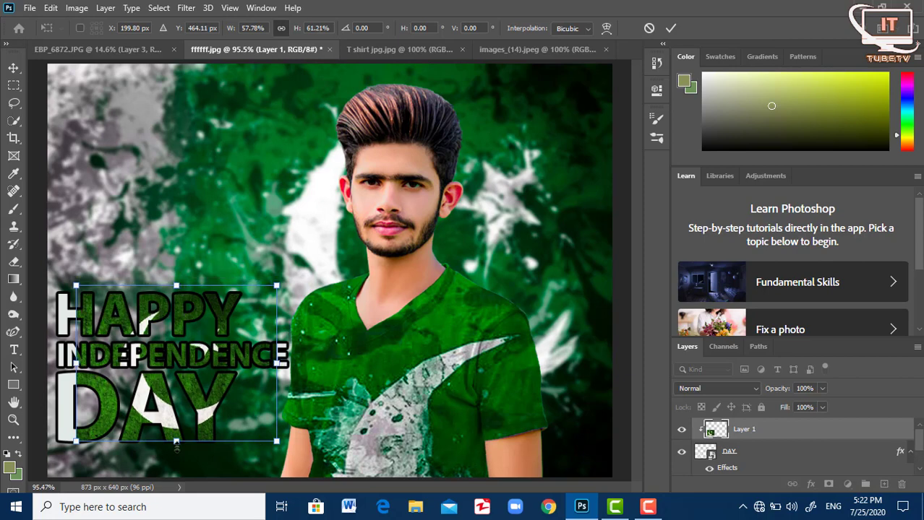
left_click_drag(176, 447, 176, 452)
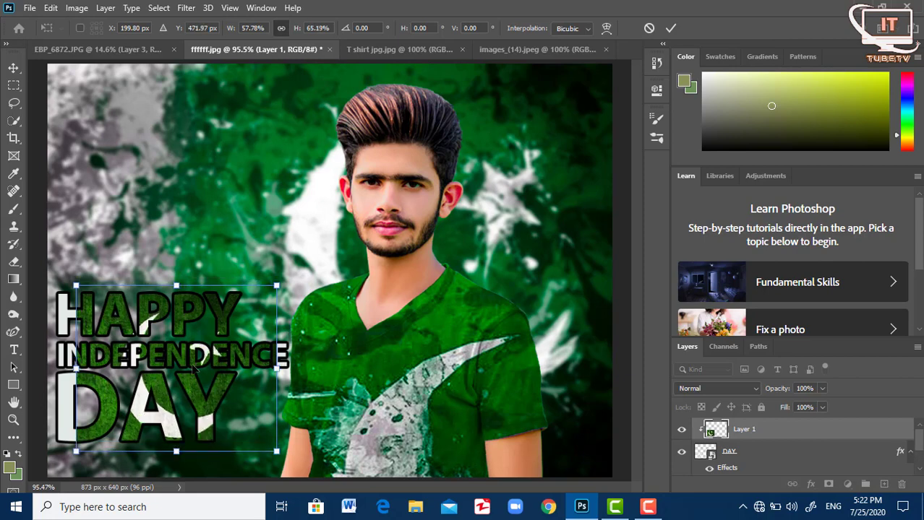
left_click_drag(196, 354, 184, 357)
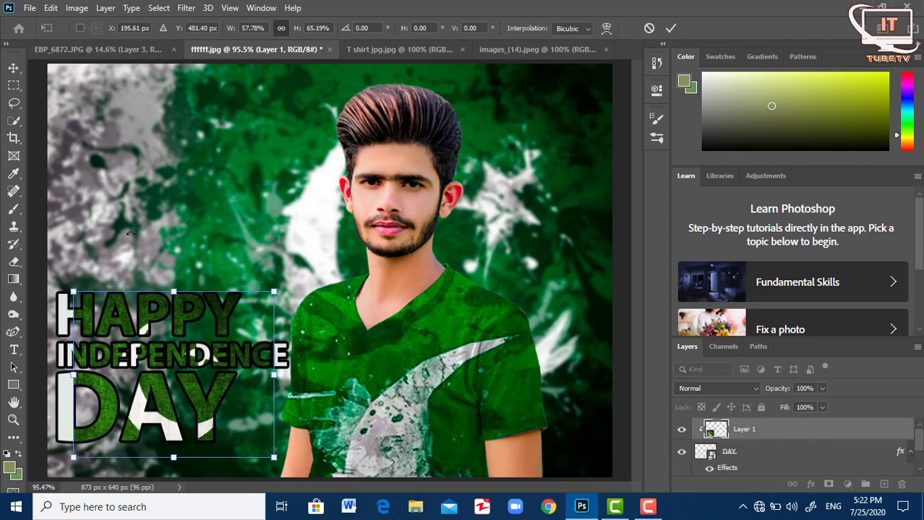
left_click(14, 66)
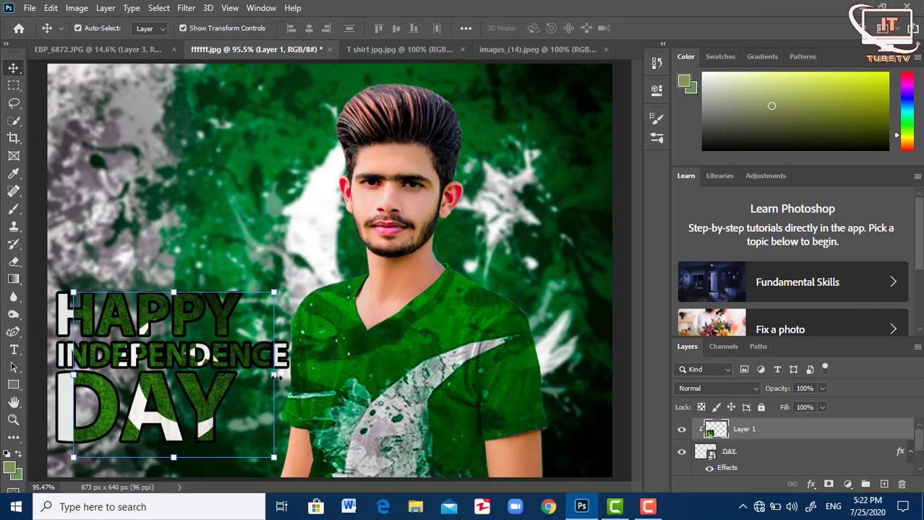
- Fine-tune the flag's position and edges to 106.68% scale and commit the transform
left_click_drag(238, 353, 252, 361)
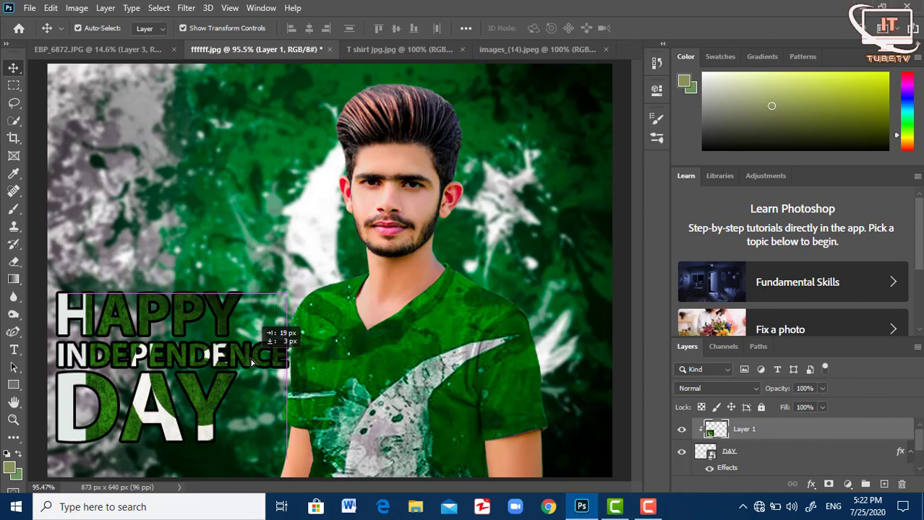
left_click_drag(186, 294, 187, 277)
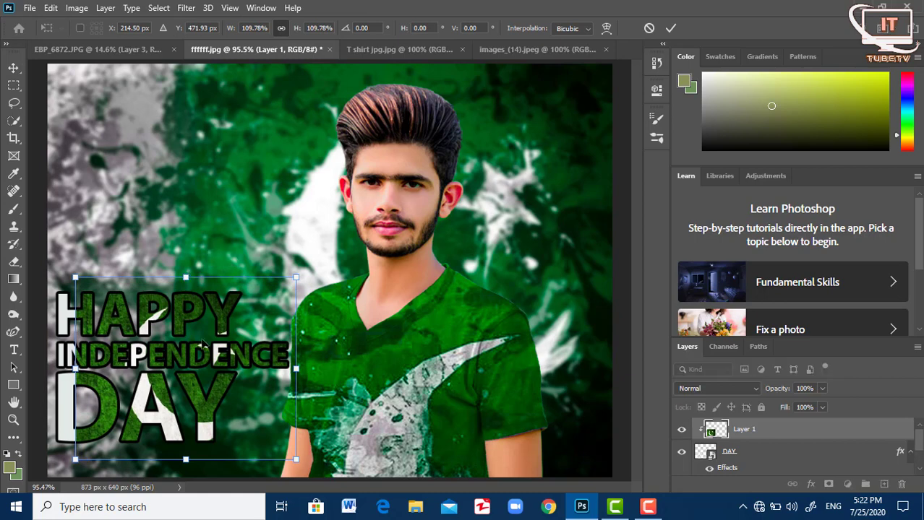
left_click_drag(206, 345, 196, 347)
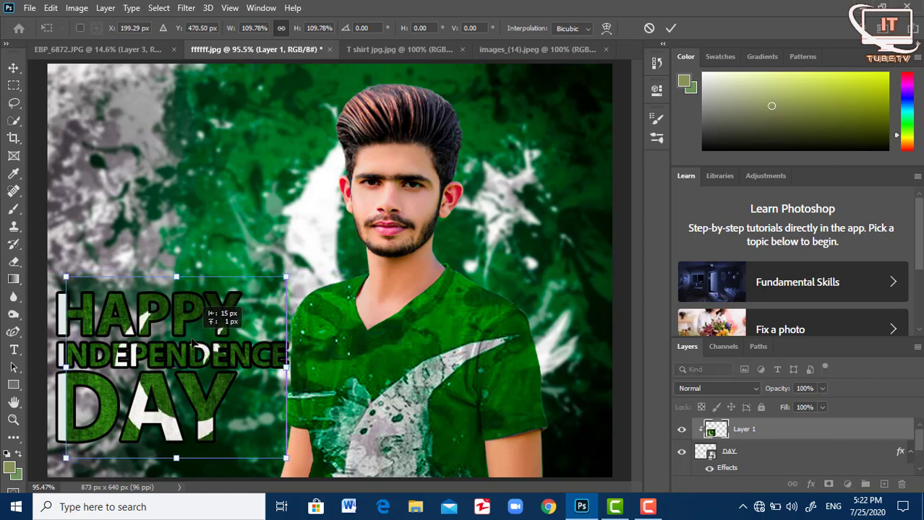
left_click_drag(66, 367, 71, 367)
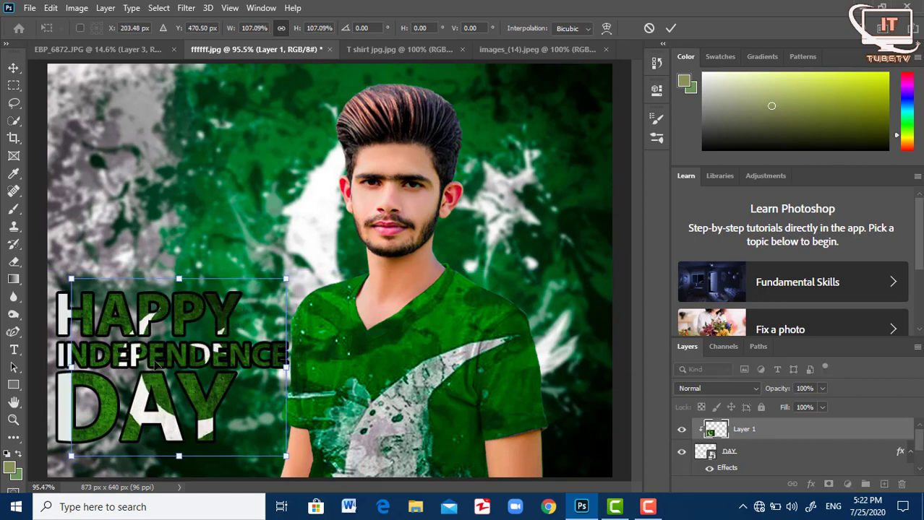
left_click_drag(180, 456, 186, 455)
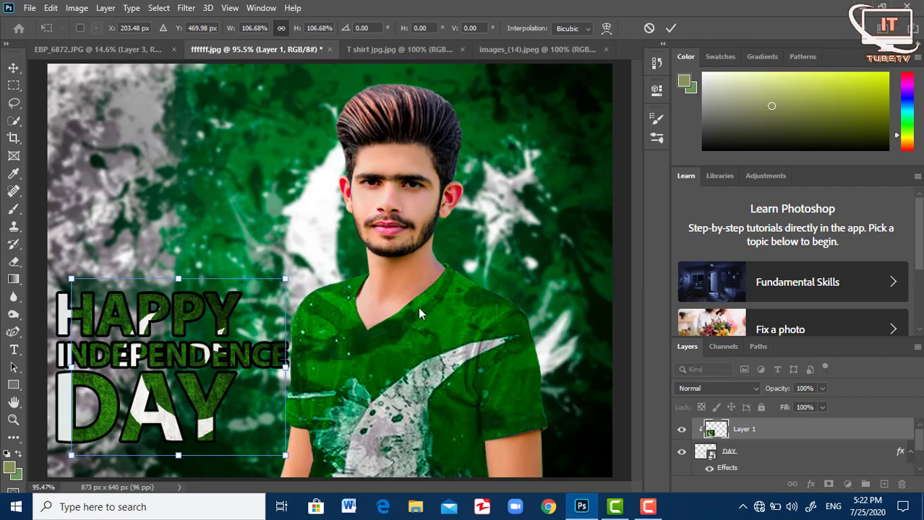
left_click(665, 29)
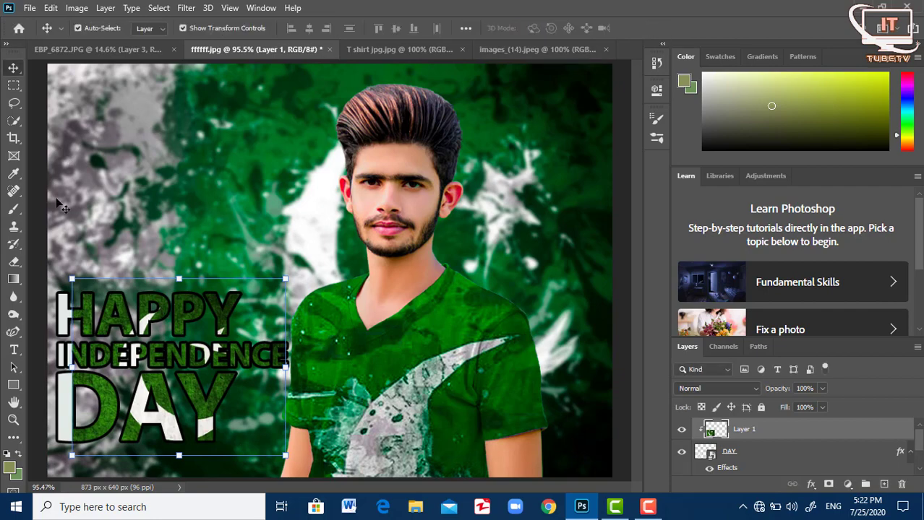
- Zoom out to the full poster and merge the DAY text with Layer 1 using Merge Visible
left_click(13, 420)
left_click(139, 130, "alt")
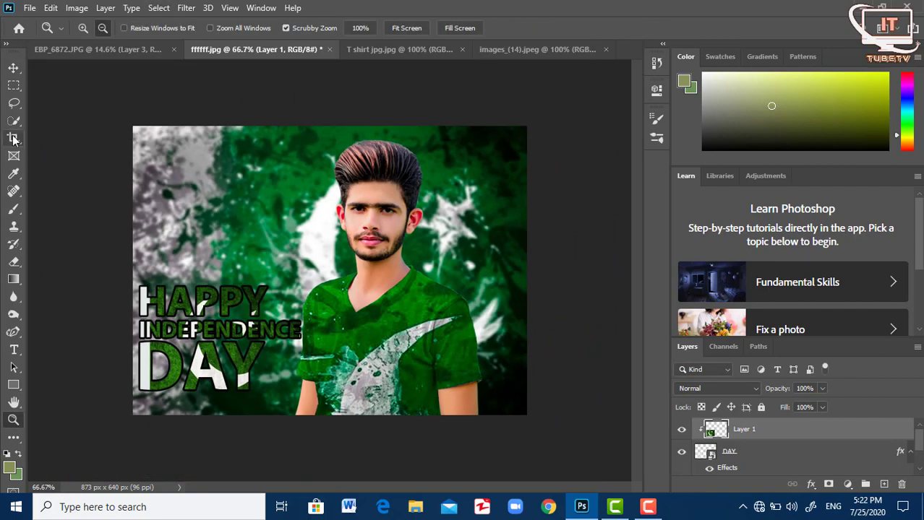
left_click(13, 67)
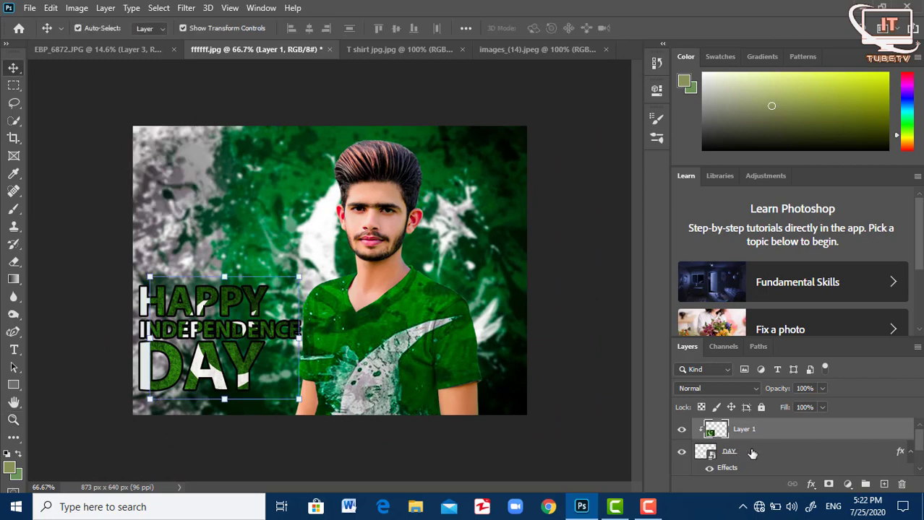
scroll(751, 453, "down", 1)
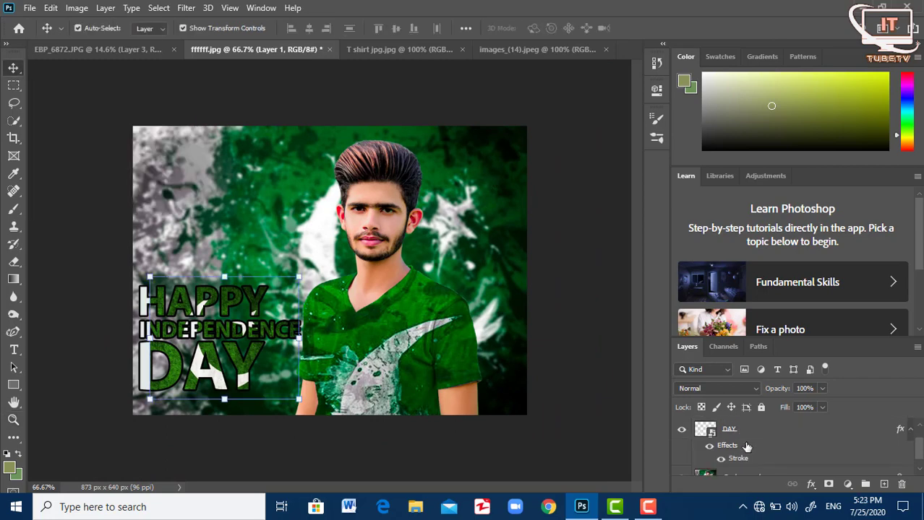
scroll(747, 447, "up", 1)
left_click(747, 452, "shift")
right_click(747, 452)
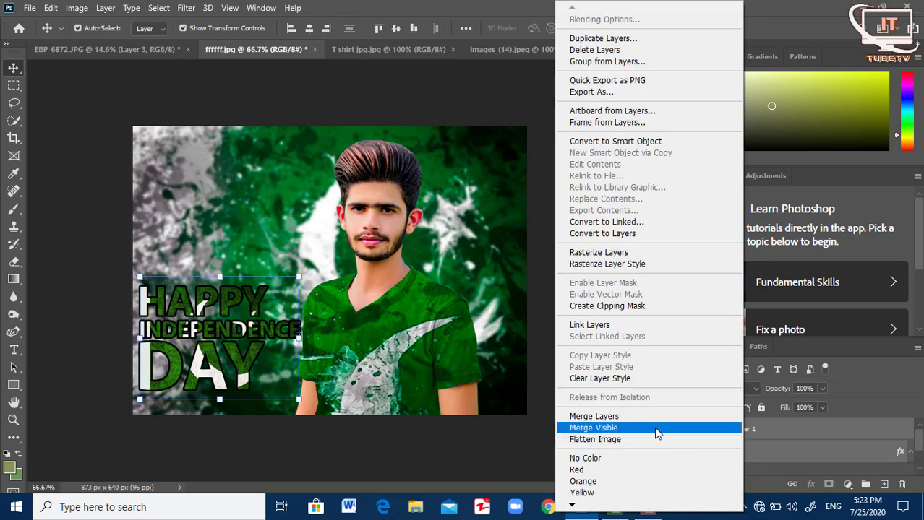
left_click(620, 417)
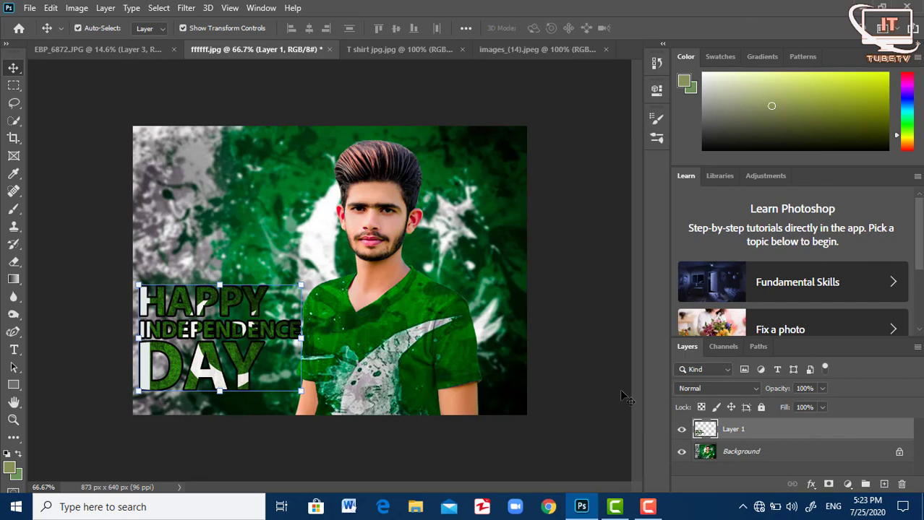
left_click(810, 484)
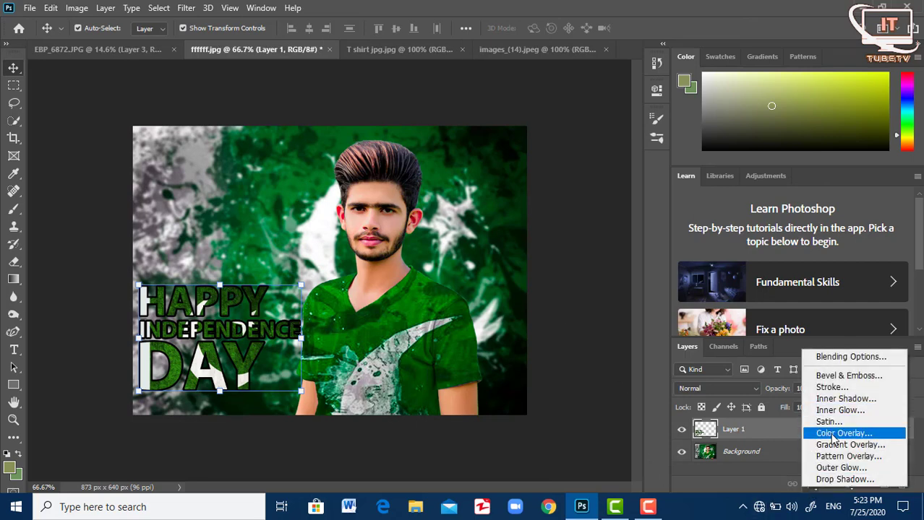
- Add a drop shadow with adjusted opacity, trying and then removing a black stroke
left_click(844, 479)
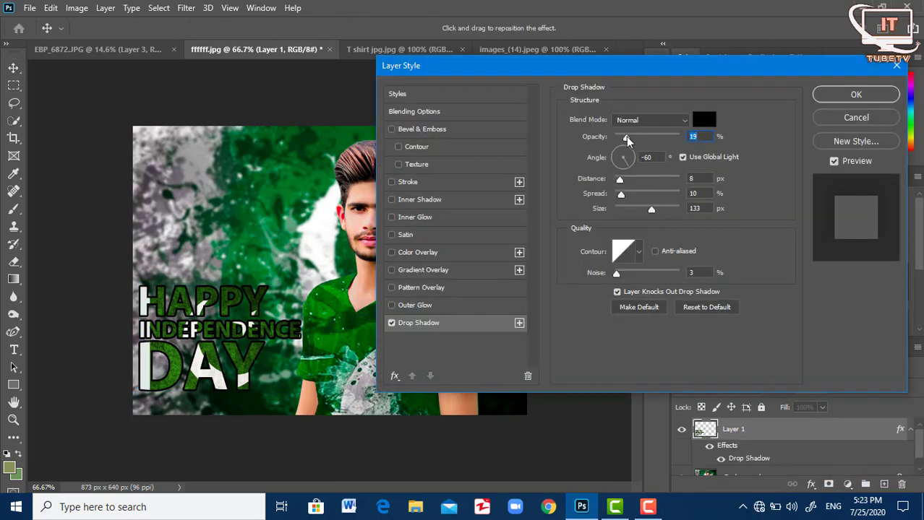
left_click_drag(648, 137, 645, 137)
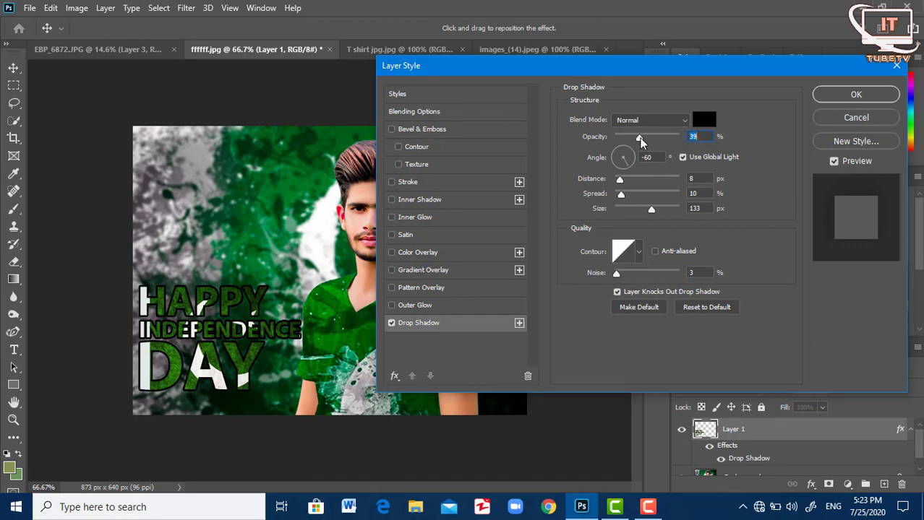
left_click(406, 181)
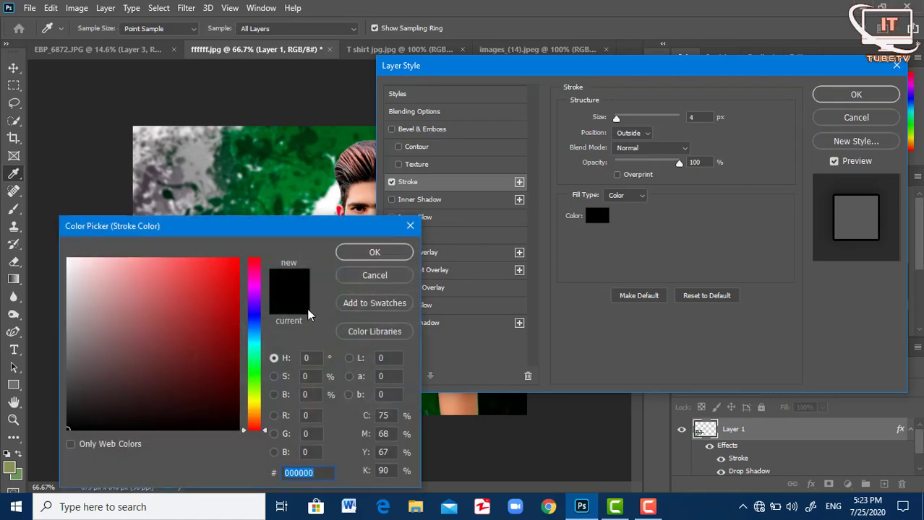
left_click(249, 354)
left_click(373, 253)
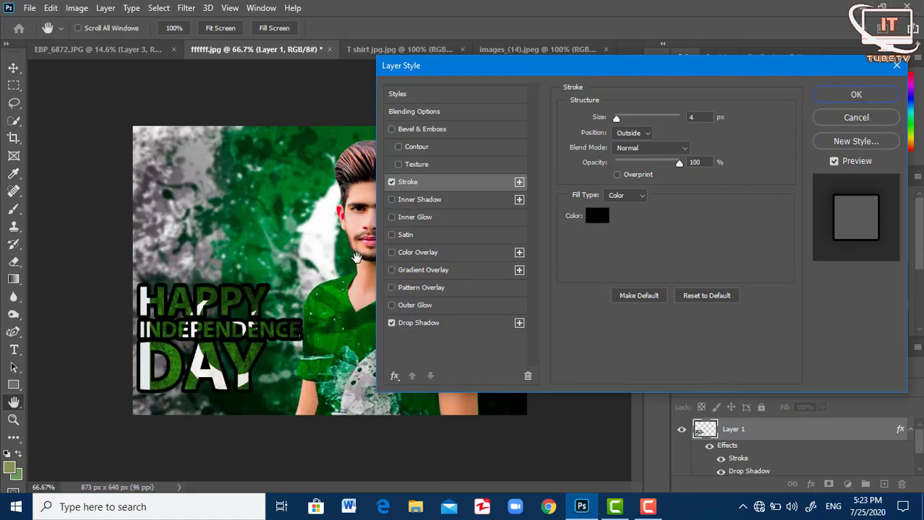
left_click(391, 182)
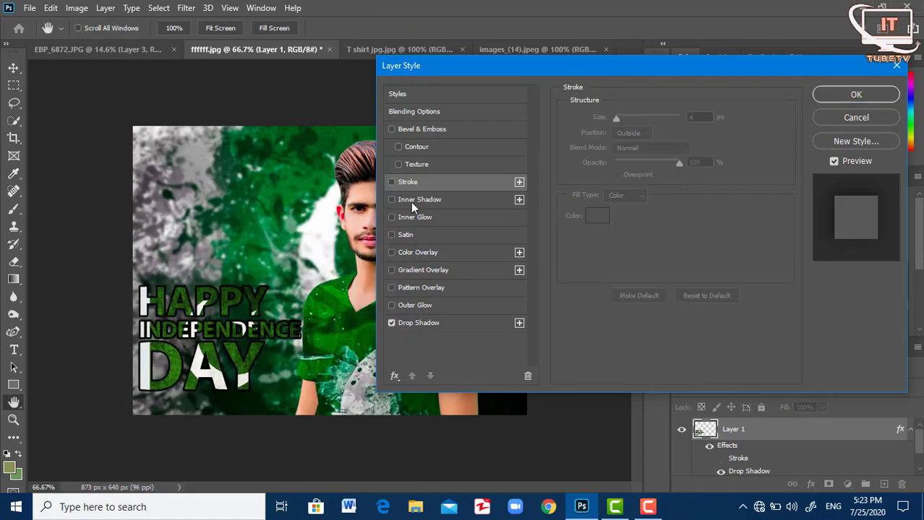
- Test inner shadow and colour, gradient and pattern overlays, then keep an outer glow
left_click(412, 203)
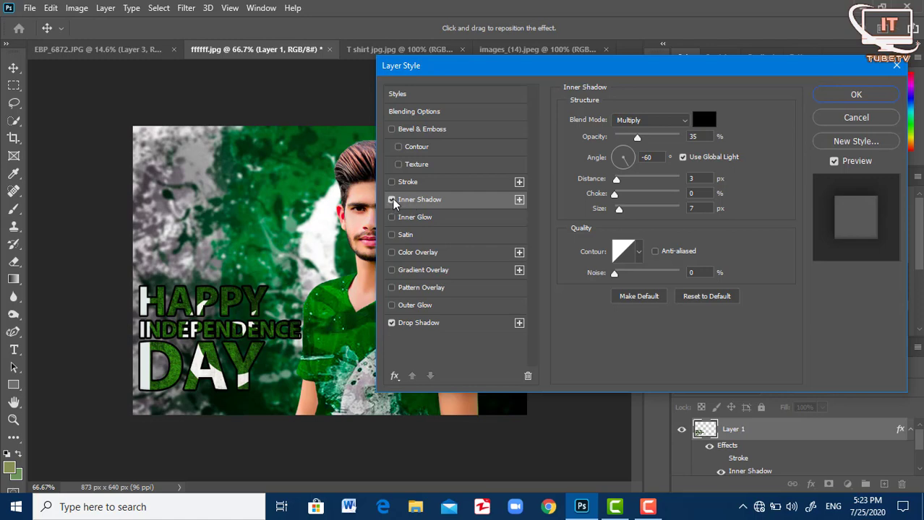
left_click(403, 251)
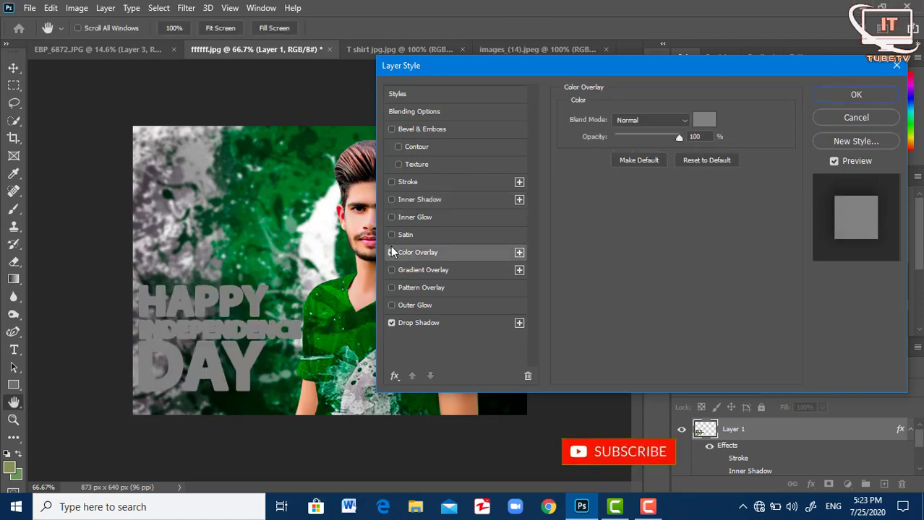
left_click(391, 252)
left_click(408, 275)
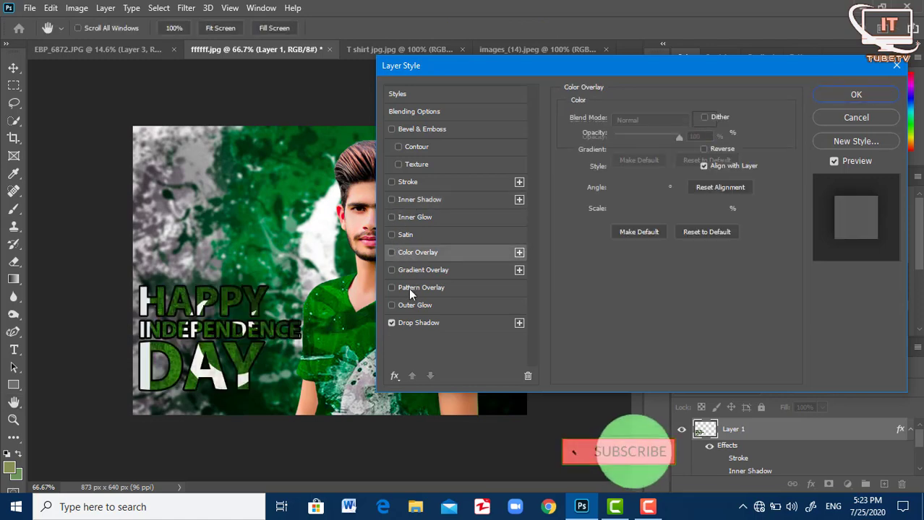
left_click(408, 288)
left_click(391, 269)
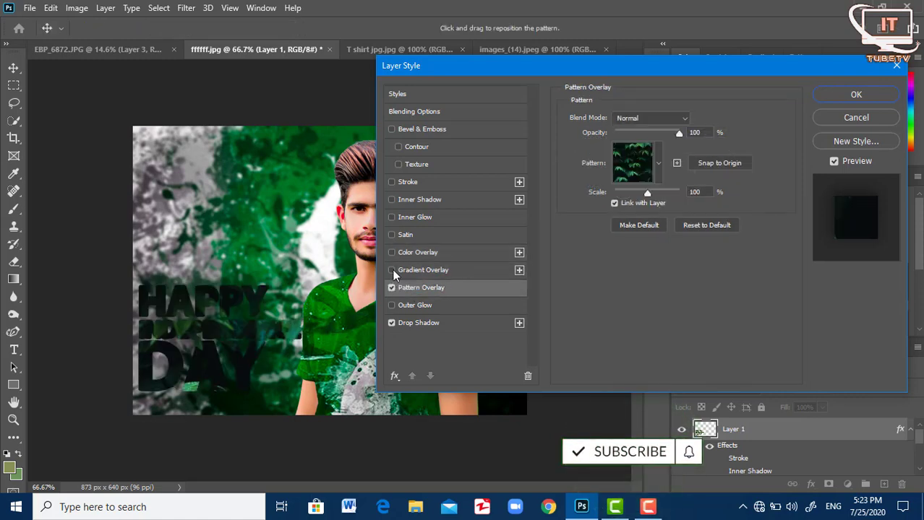
left_click(409, 272)
left_click(392, 288)
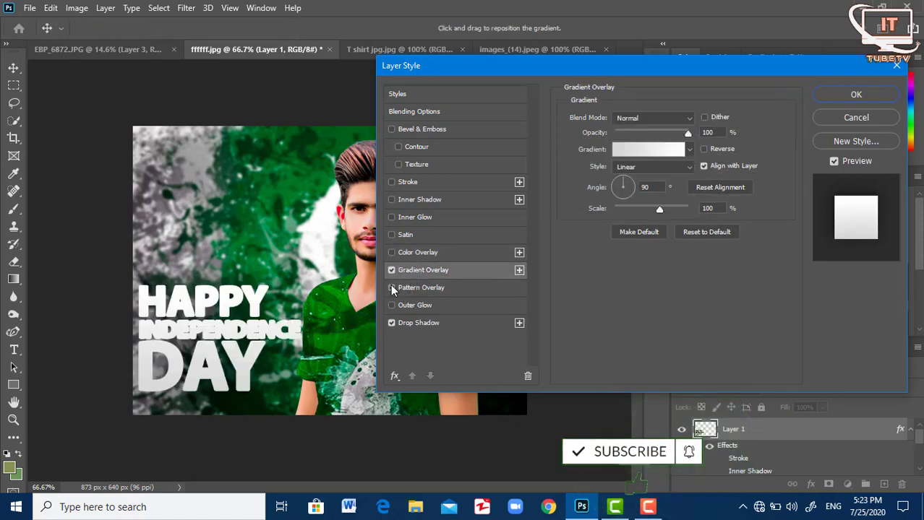
left_click(402, 305)
left_click(391, 270)
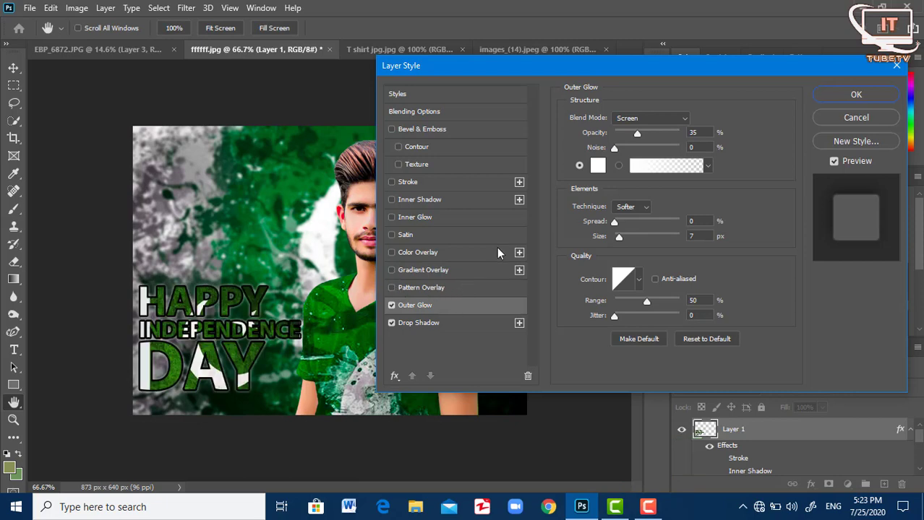
- Set the outer glow to 48% opacity, 15% noise, 11% spread and 5 px size, then apply the styles
left_click(391, 305)
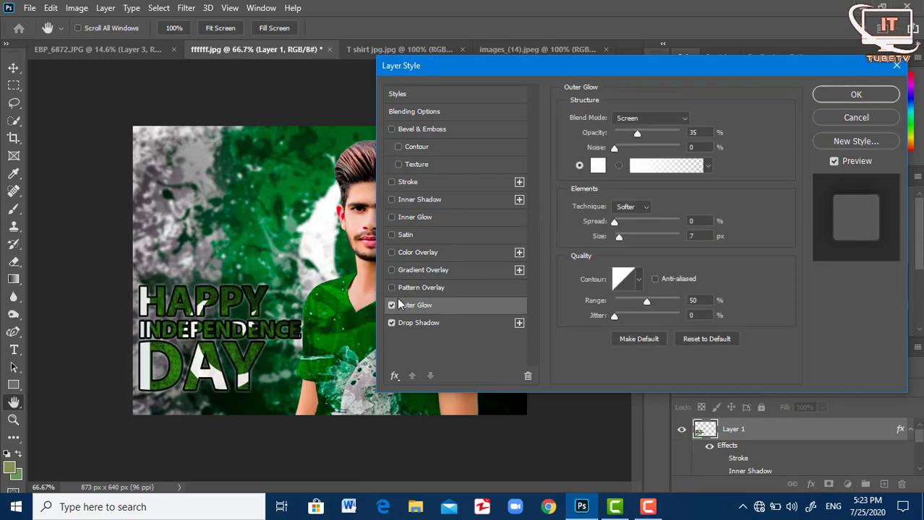
mouse_move(636, 133)
left_mouse_down()
mouse_move(651, 139)
mouse_move(624, 165)
left_mouse_up()
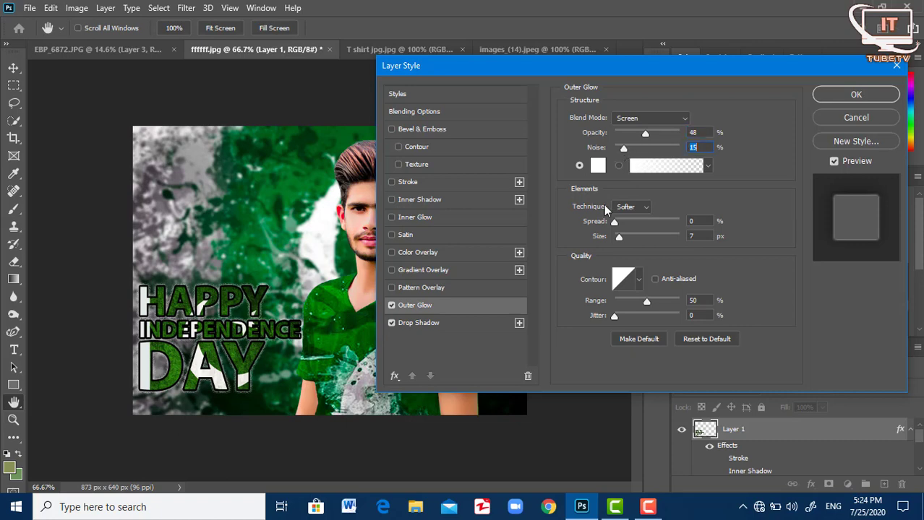
mouse_move(616, 236)
left_mouse_down()
mouse_move(626, 238)
mouse_move(620, 240)
mouse_move(625, 224)
mouse_move(619, 237)
left_mouse_up()
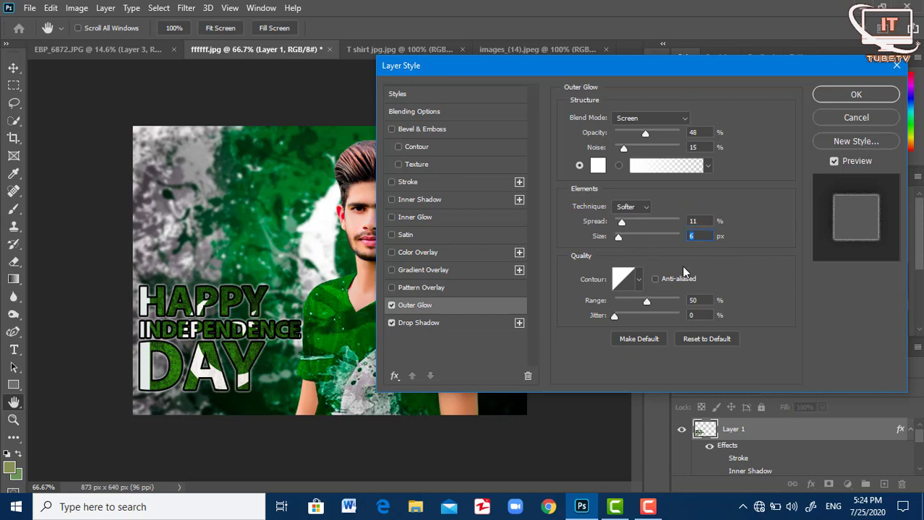
type("4")
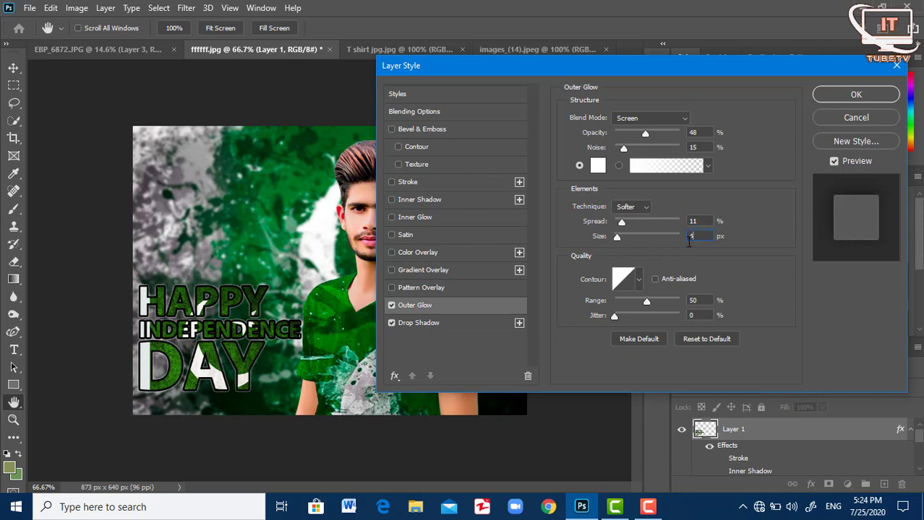
key("Up")
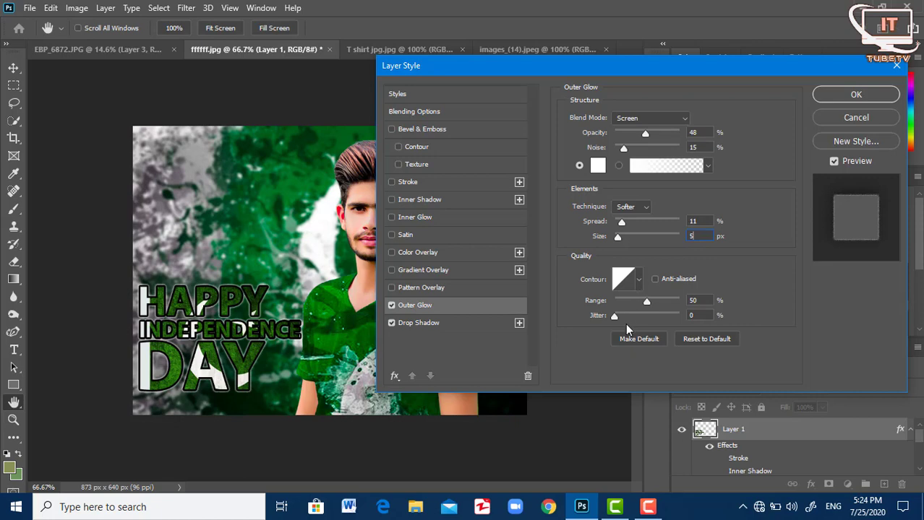
left_click(420, 287)
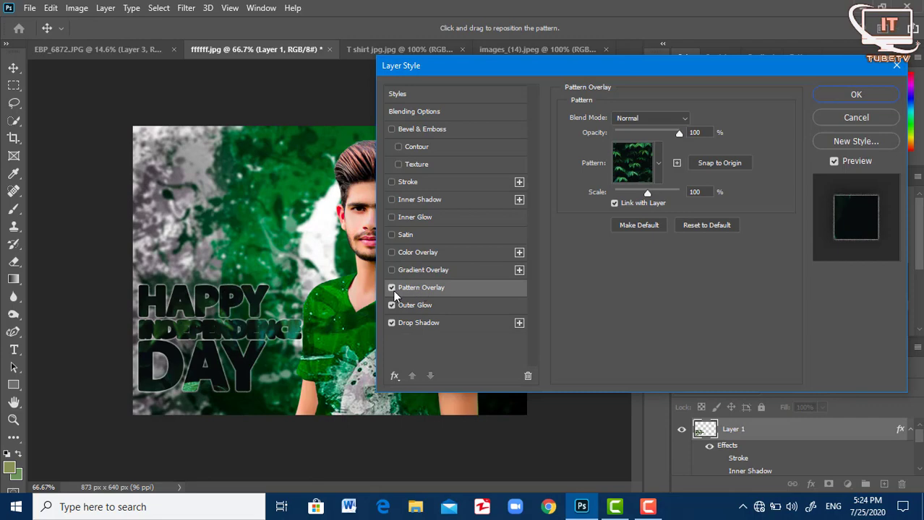
left_click(391, 287)
left_click(860, 99)
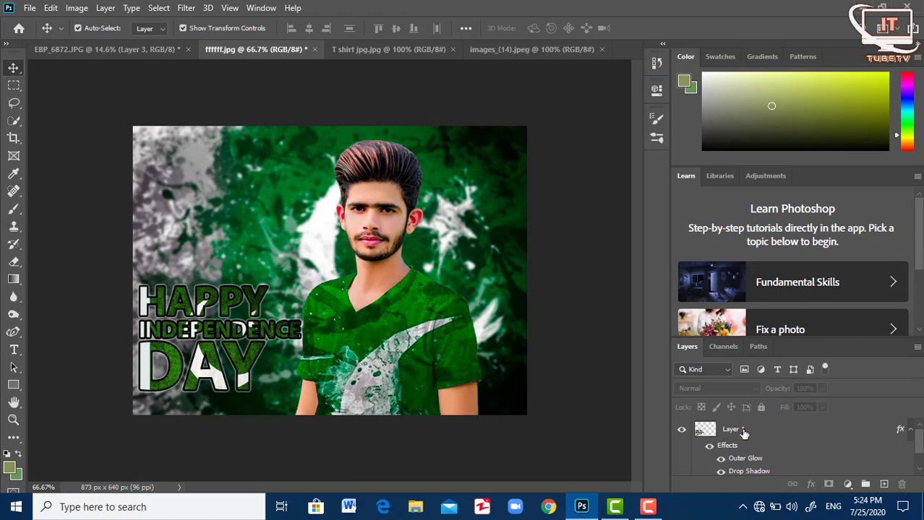
- Select the Background and Layer 1, then flatten them into a single Background layer
scroll(742, 434, "down", 1)
left_click(738, 469)
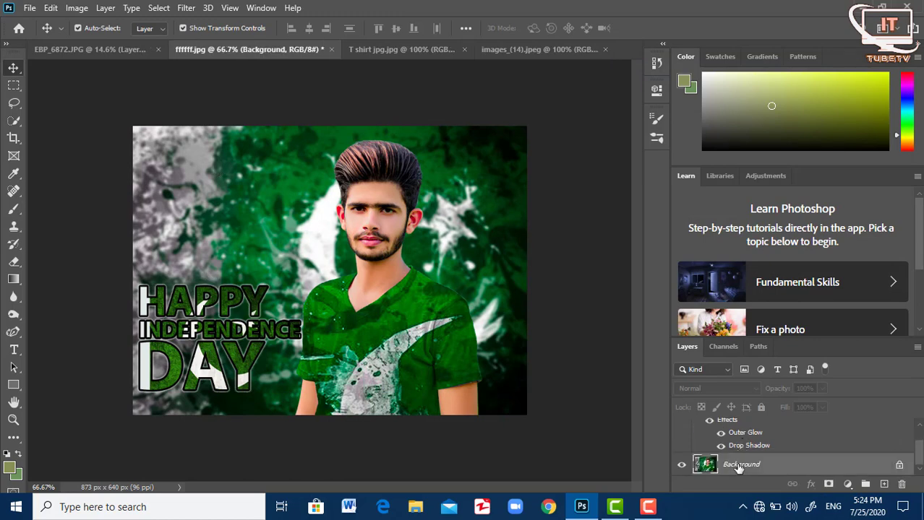
scroll(739, 455, "up", 1)
left_click(742, 431)
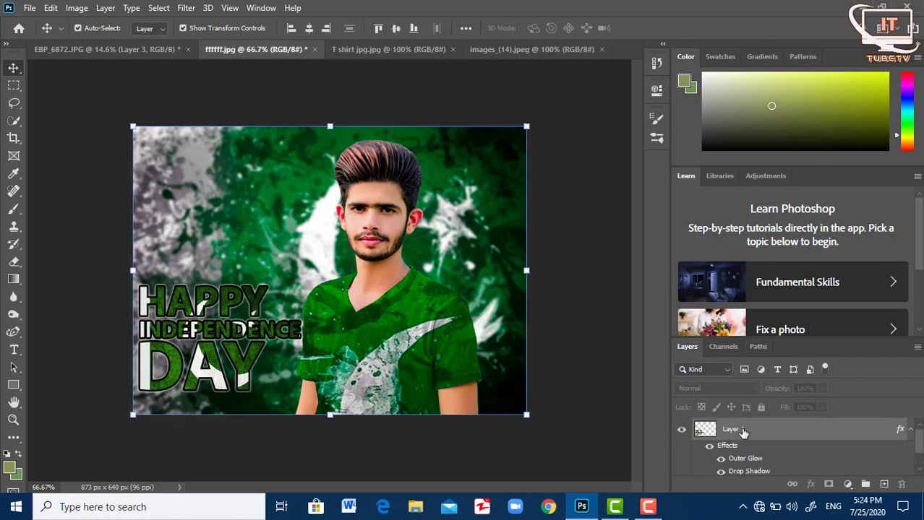
right_click(743, 431)
left_click(687, 415)
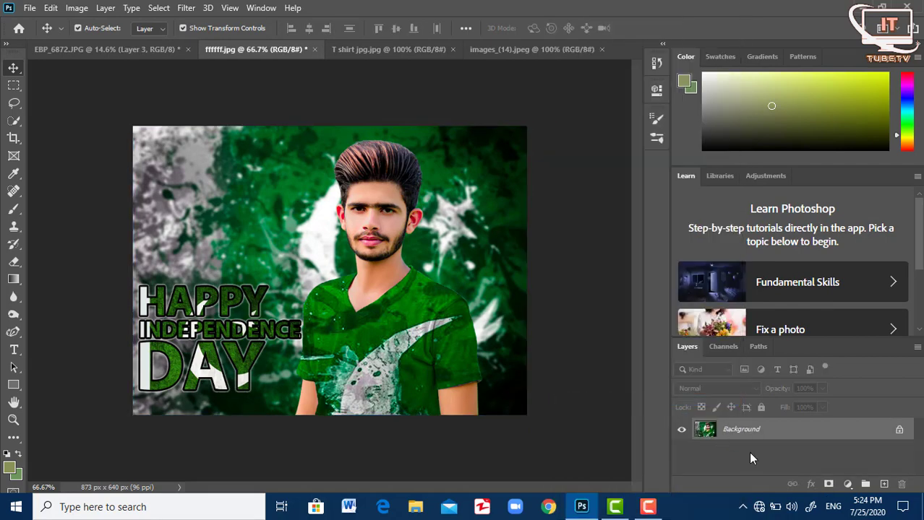